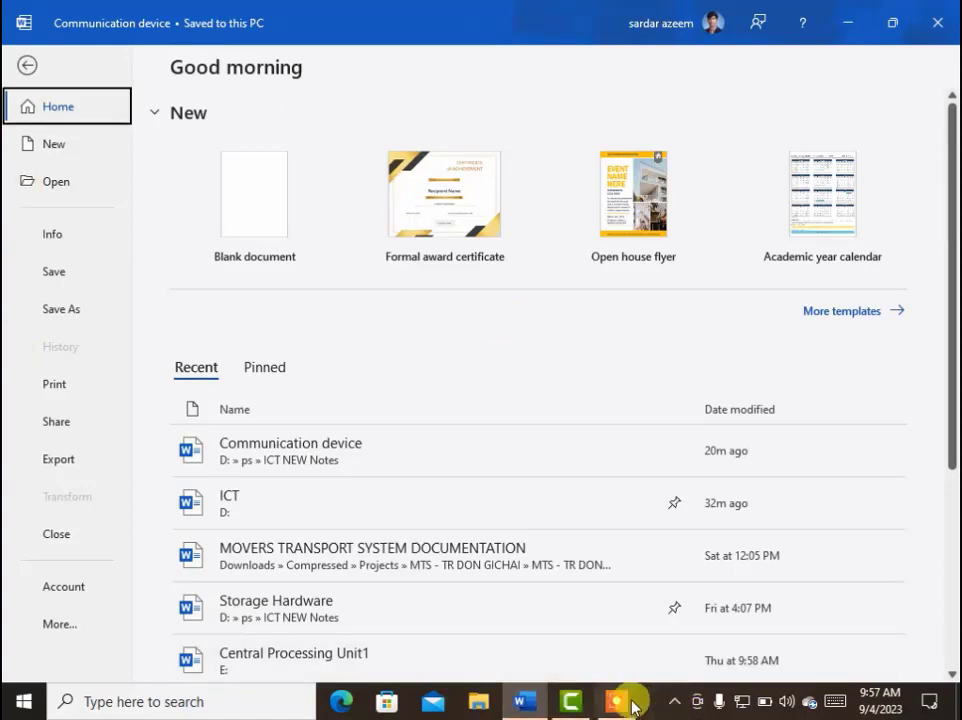
Go to the New page of the File menu.
left_click(27, 60)
left_click(30, 60)
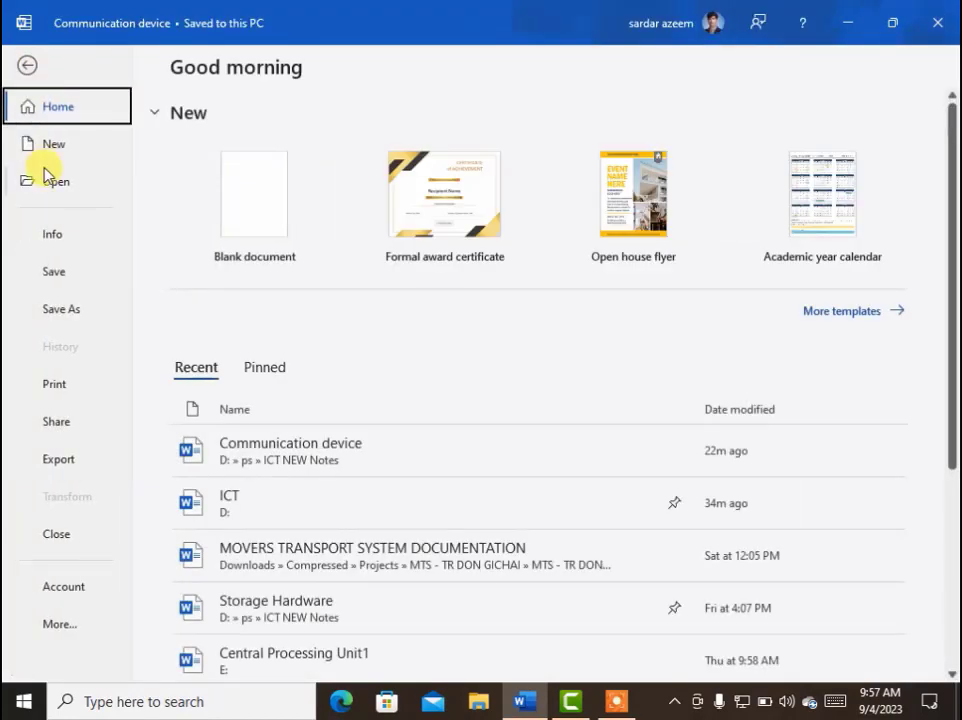
left_click(48, 150)
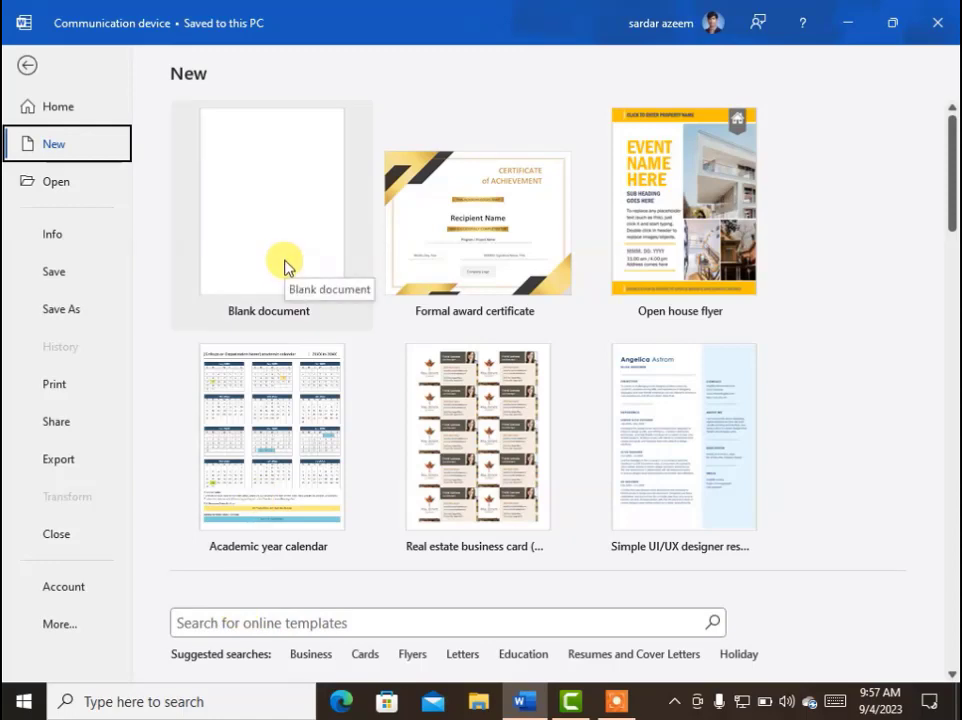
Search the online templates for 'resume'.
left_click(238, 623)
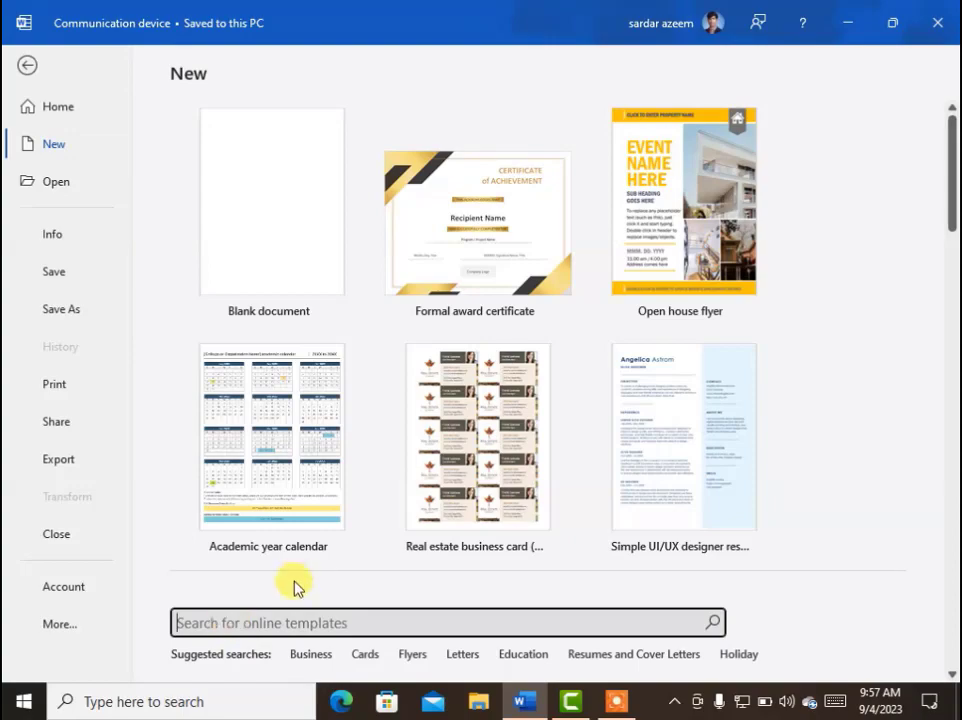
scroll(366, 526, "down", 3)
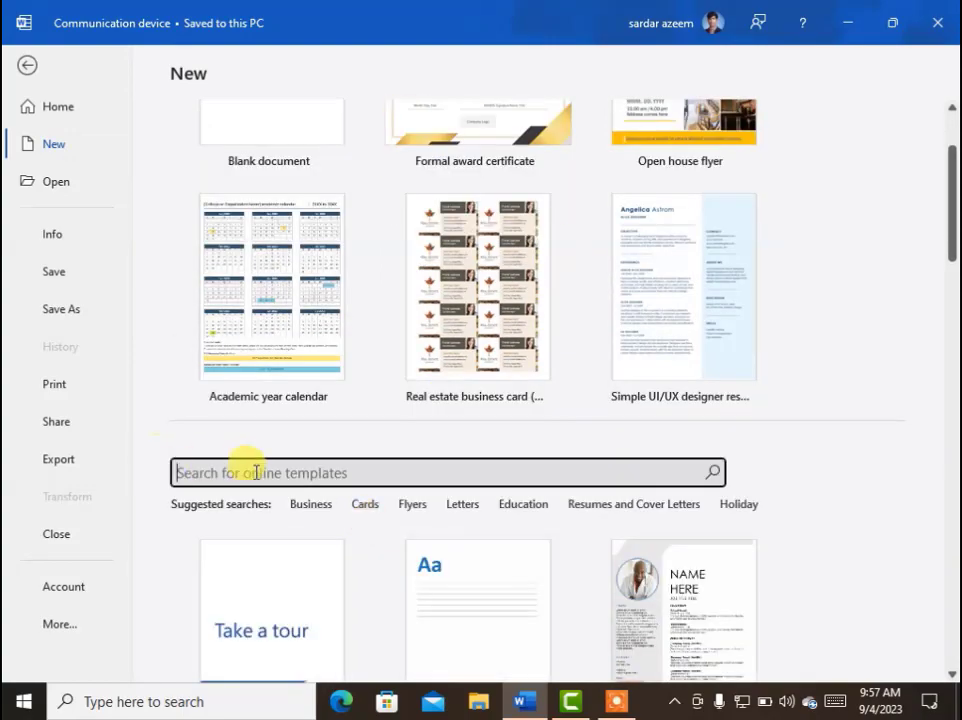
type("cv")
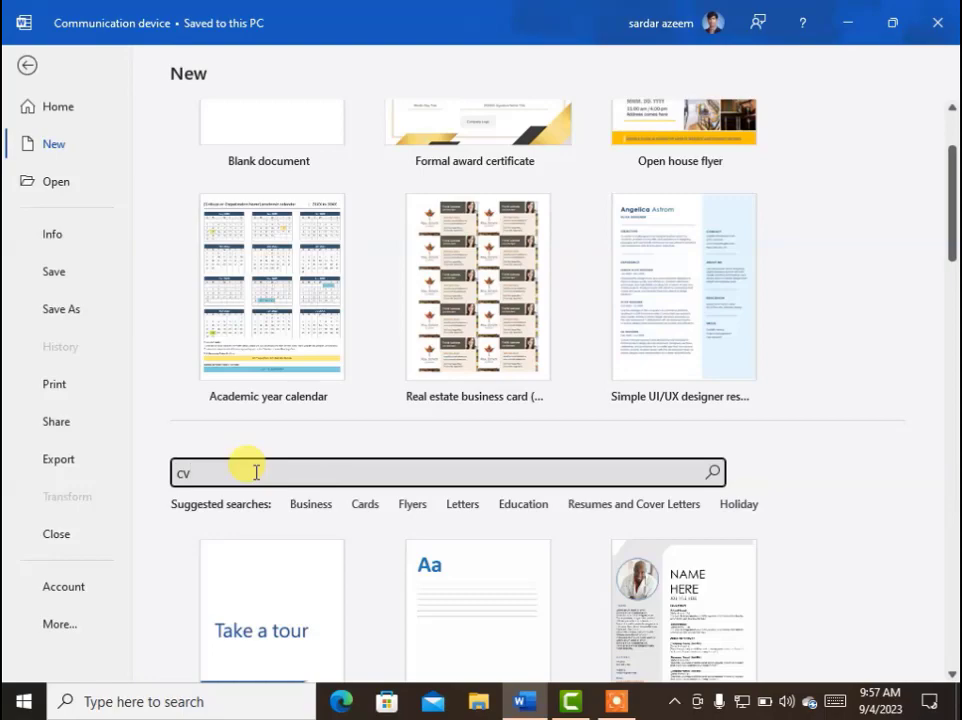
key("BackSpace")
key("BackSpace")
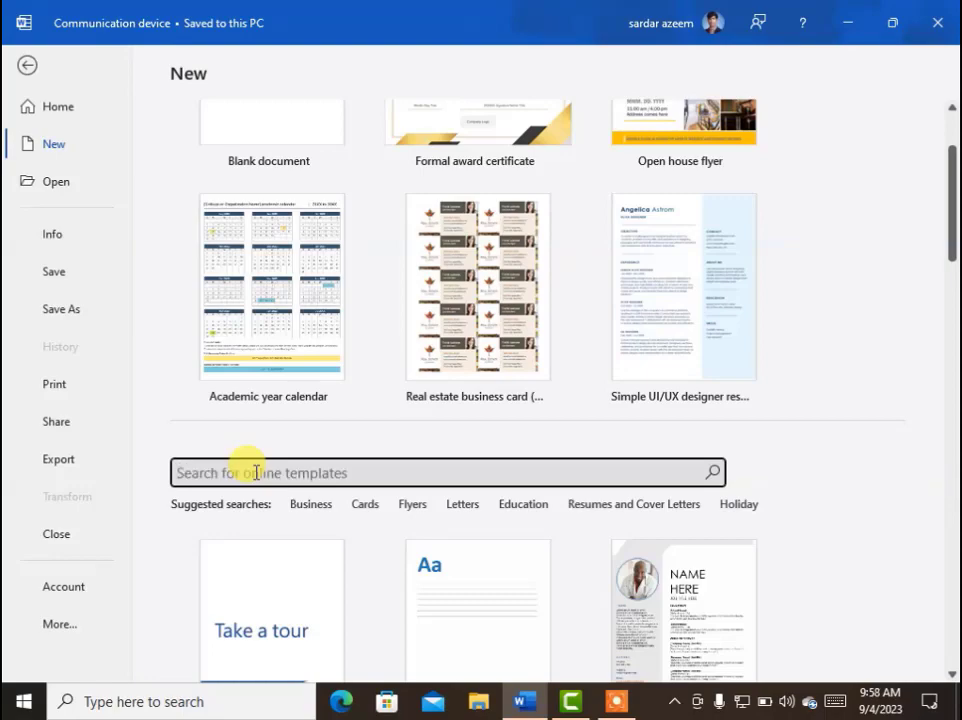
type("resume")
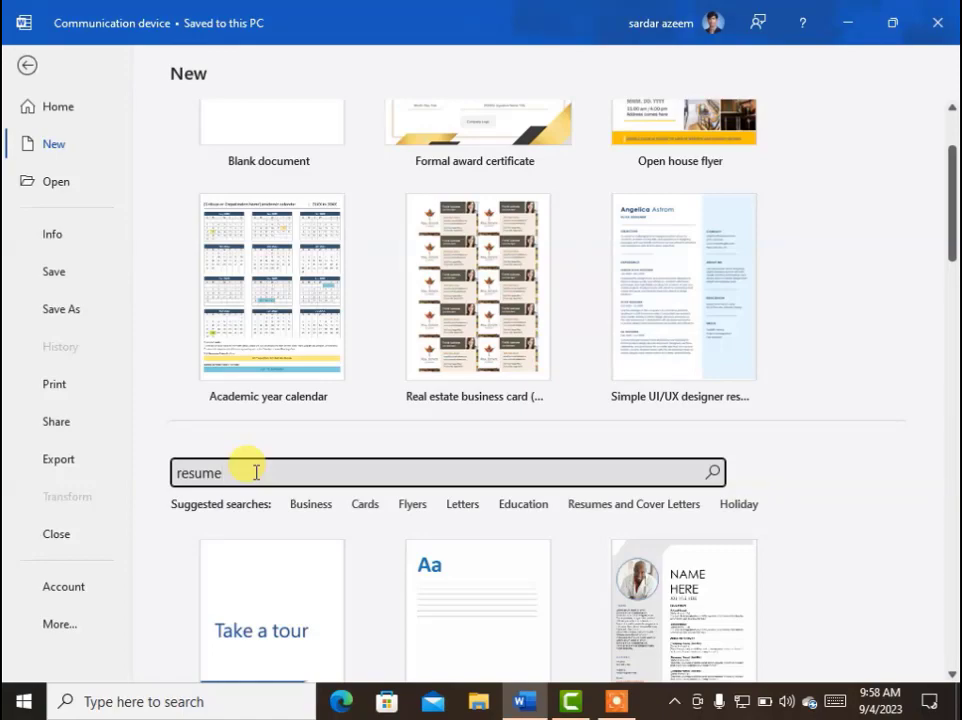
key("Return")
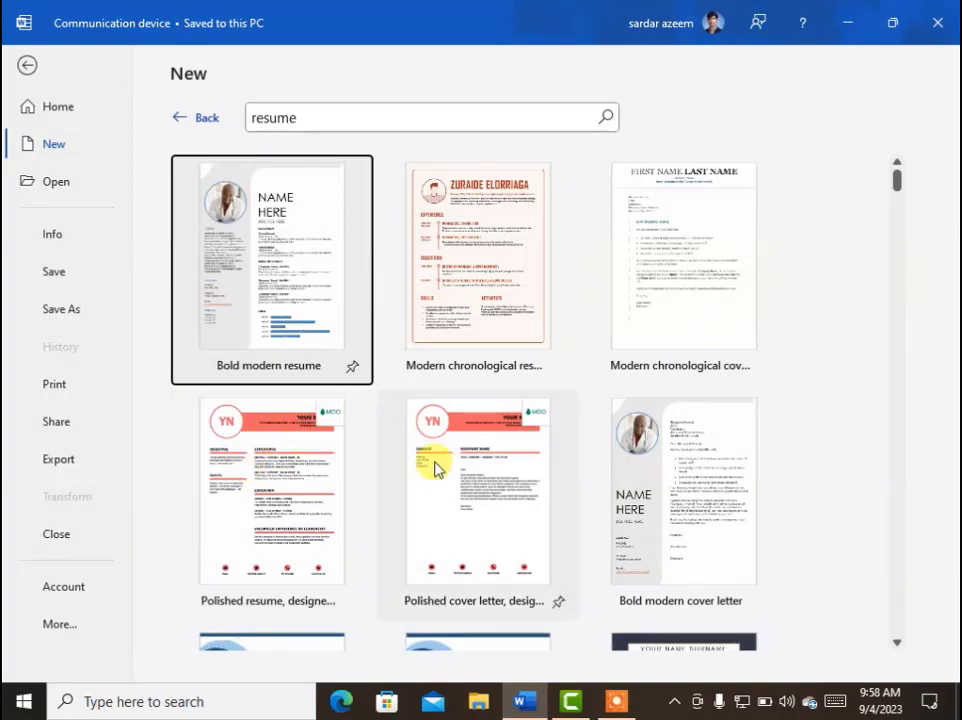
Search templates for 'teacher resume', then revert the search to 'resume'.
scroll(436, 468, "down", 3)
scroll(446, 456, "down", 5)
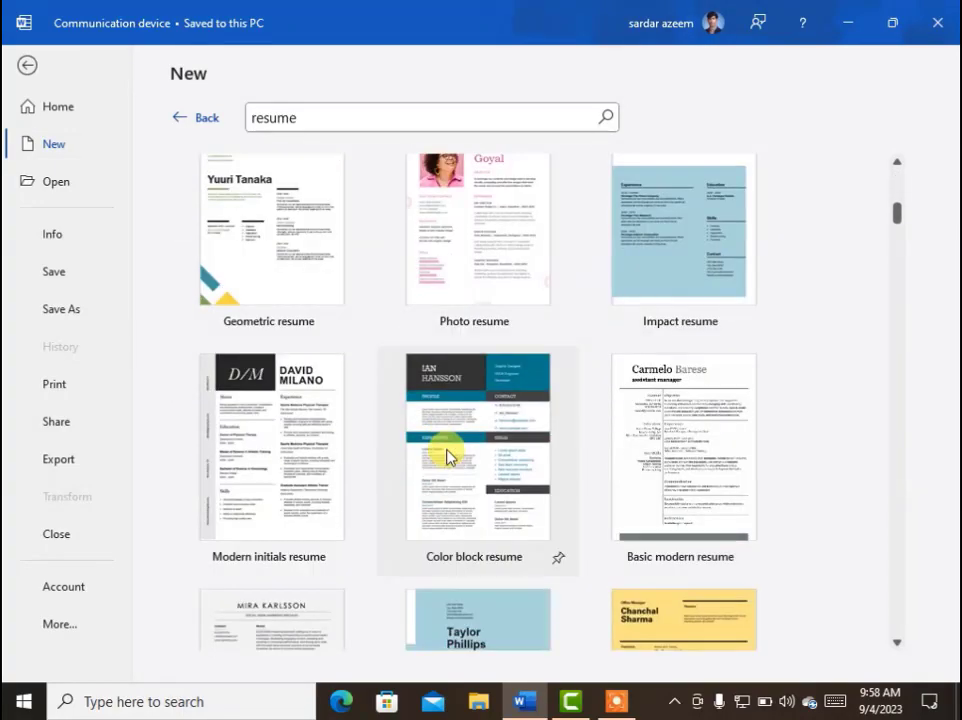
scroll(446, 456, "up", 2)
scroll(446, 456, "up", 7)
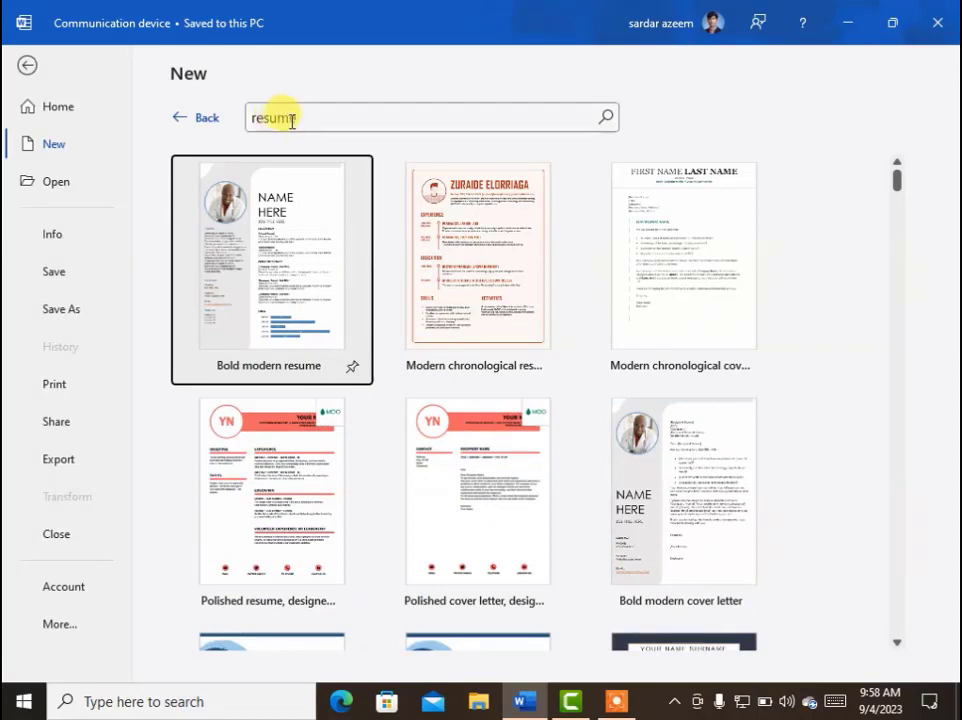
double_click(280, 118)
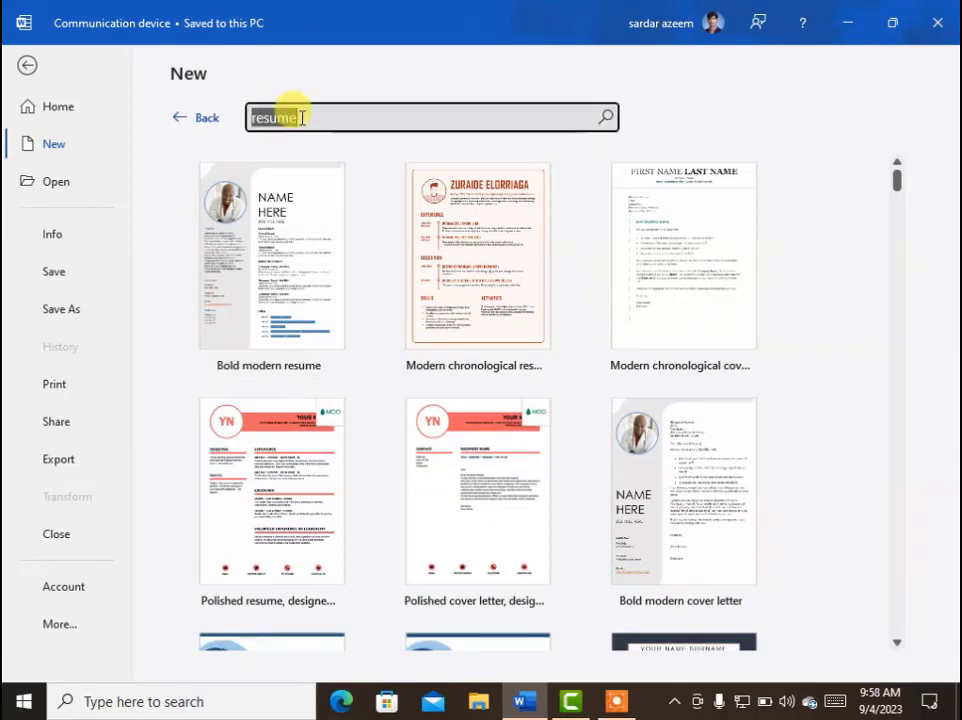
type("teacher")
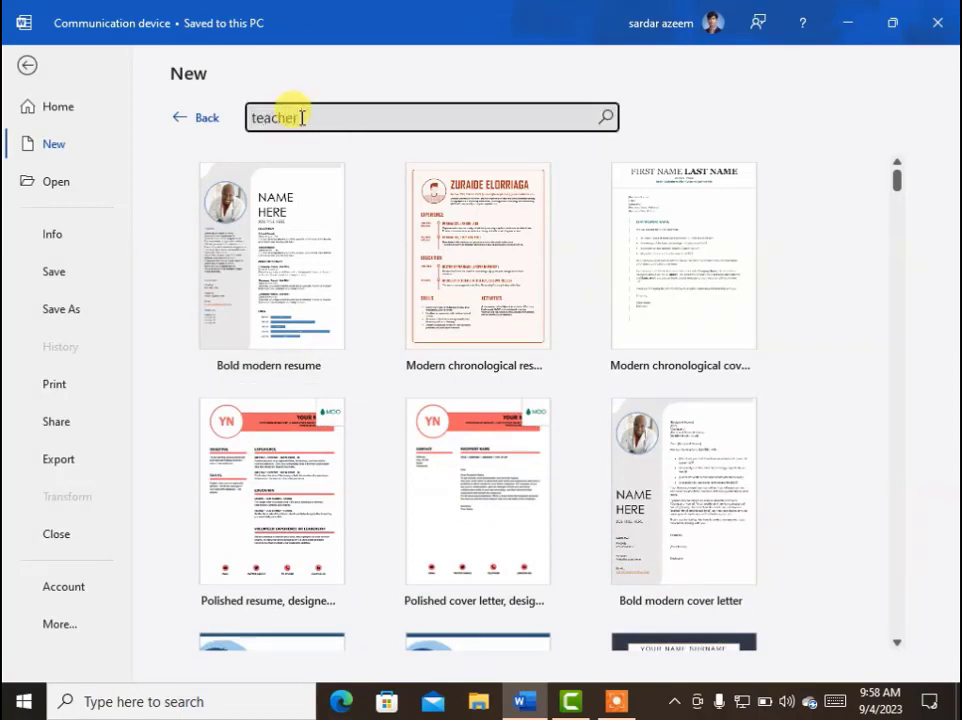
type(" resume")
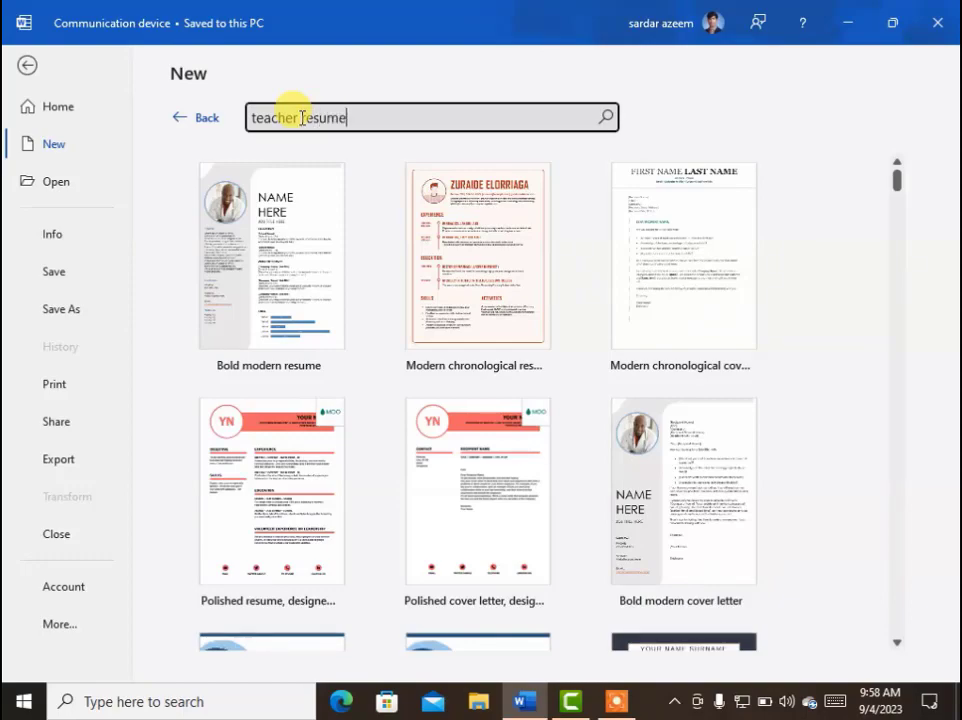
key("Return")
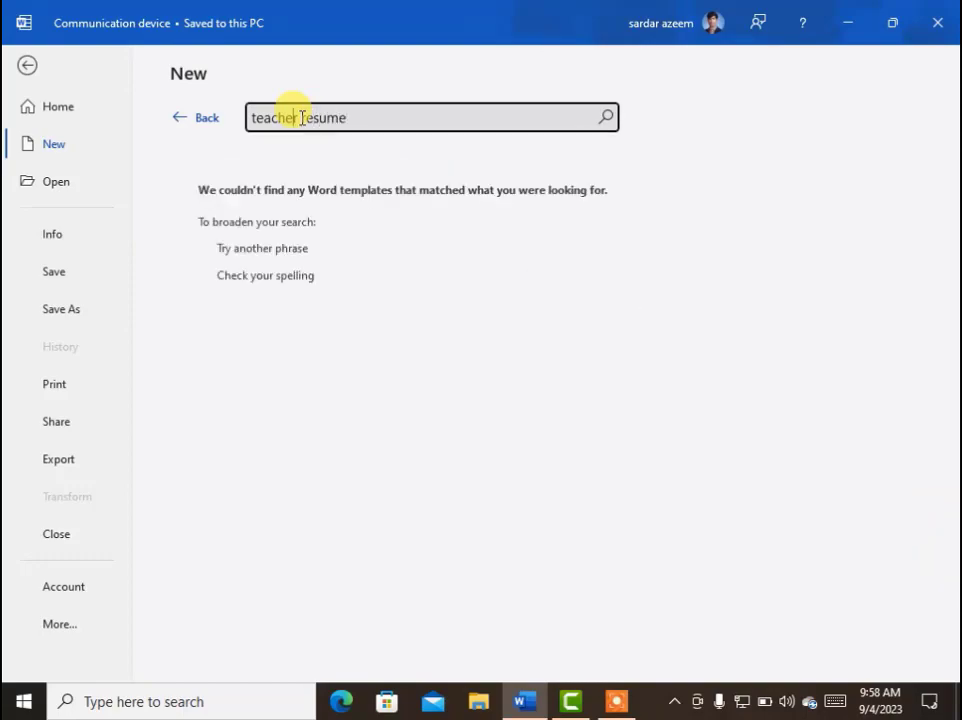
key("BackSpace")
key("BackSpace")
key("BackSpace")
key("BackSpace")
key("BackSpace")
key("BackSpace")
key("BackSpace")
key("Return")
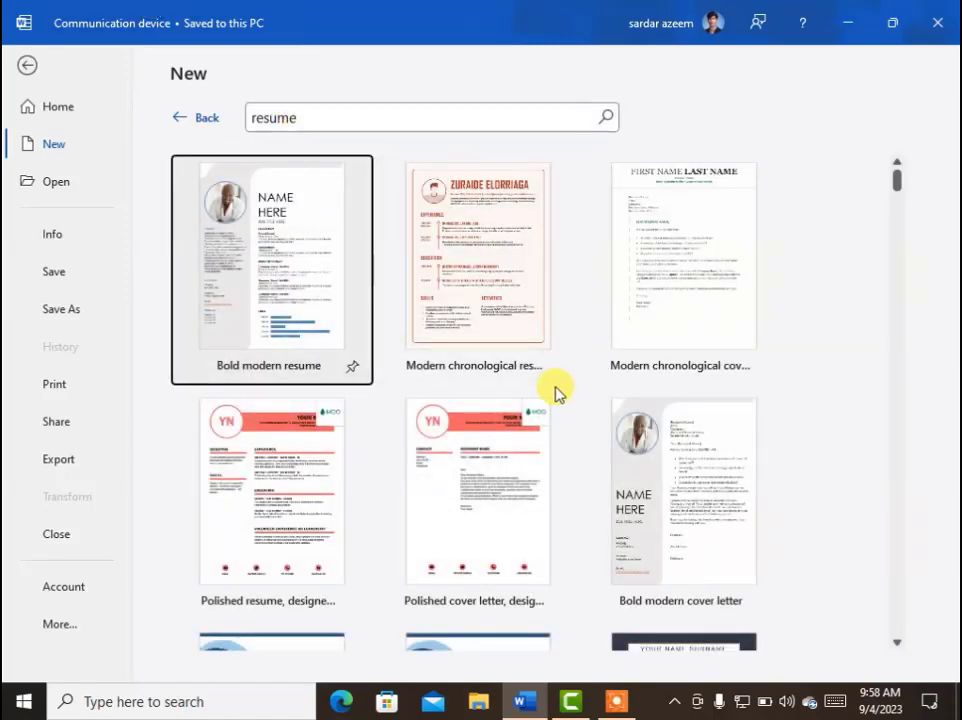
Scroll through the resume results down to the Marketing resume template.
scroll(530, 400, "down", 3)
scroll(528, 403, "down", 3)
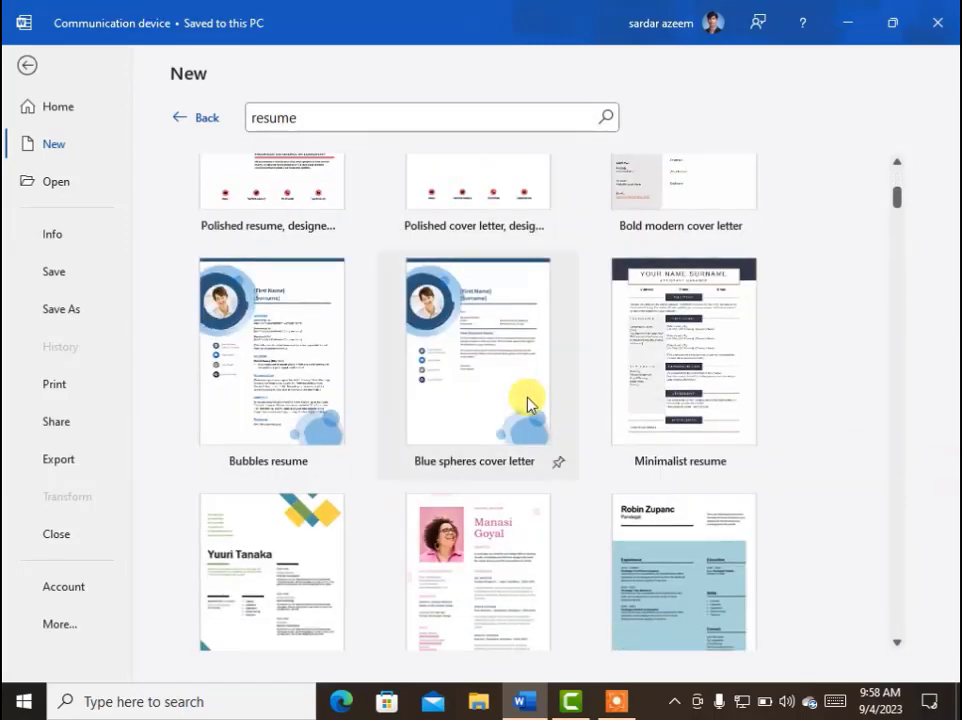
scroll(528, 403, "down", 2)
scroll(528, 403, "down", 1)
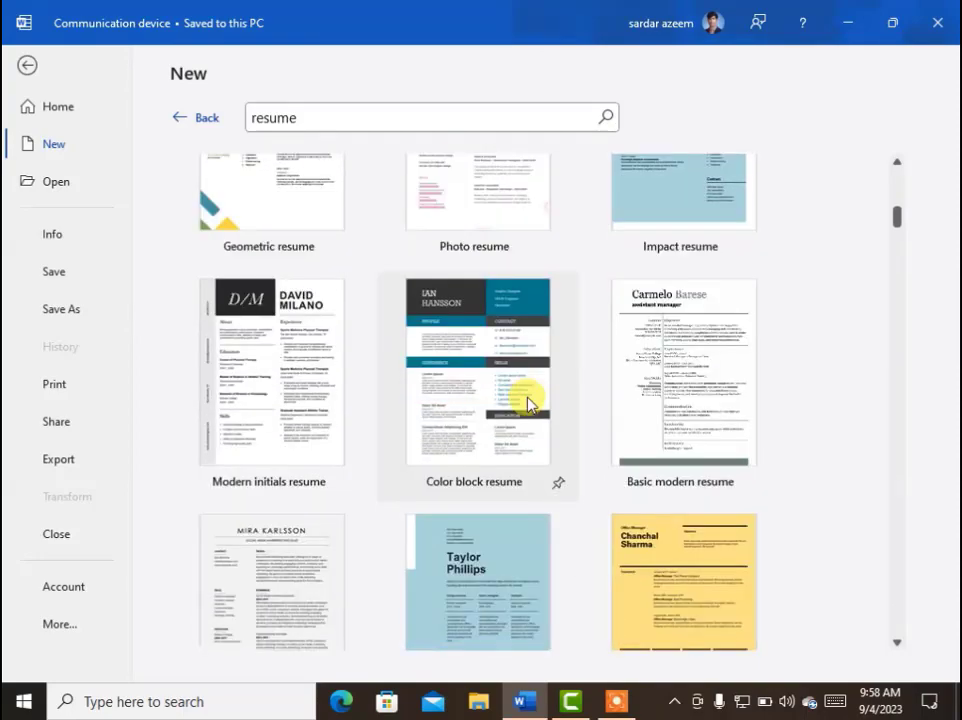
scroll(528, 403, "down", 2)
scroll(528, 403, "down", 3)
scroll(528, 403, "down", 1)
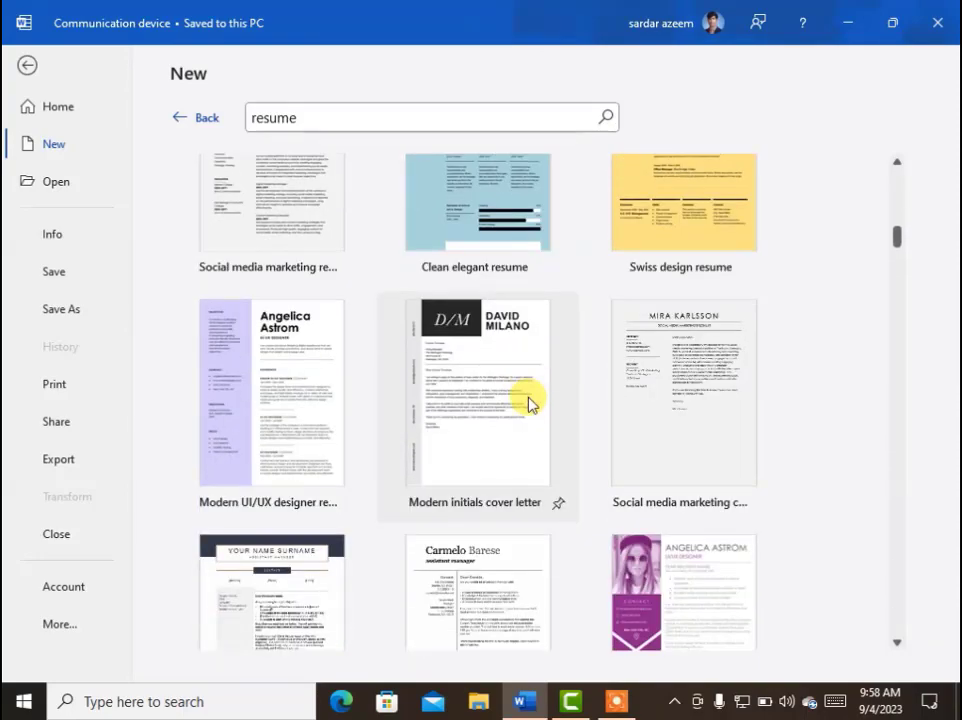
scroll(528, 403, "down", 3)
scroll(528, 403, "down", 2)
scroll(528, 403, "down", 1)
scroll(528, 403, "down", 2)
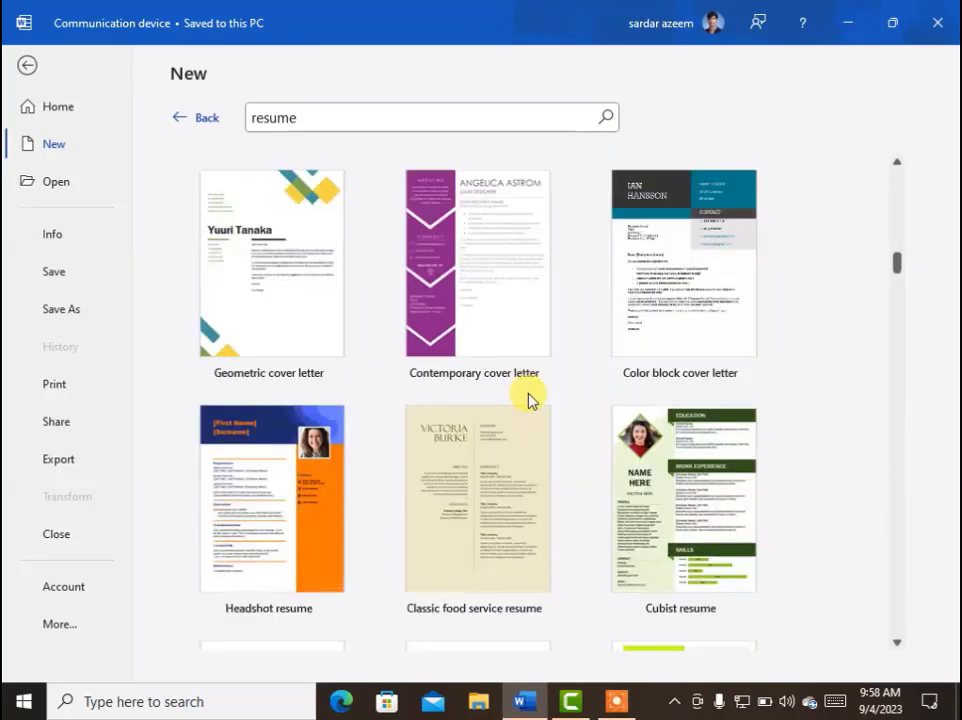
scroll(528, 403, "down", 3)
scroll(528, 400, "down", 2)
scroll(528, 400, "down", 3)
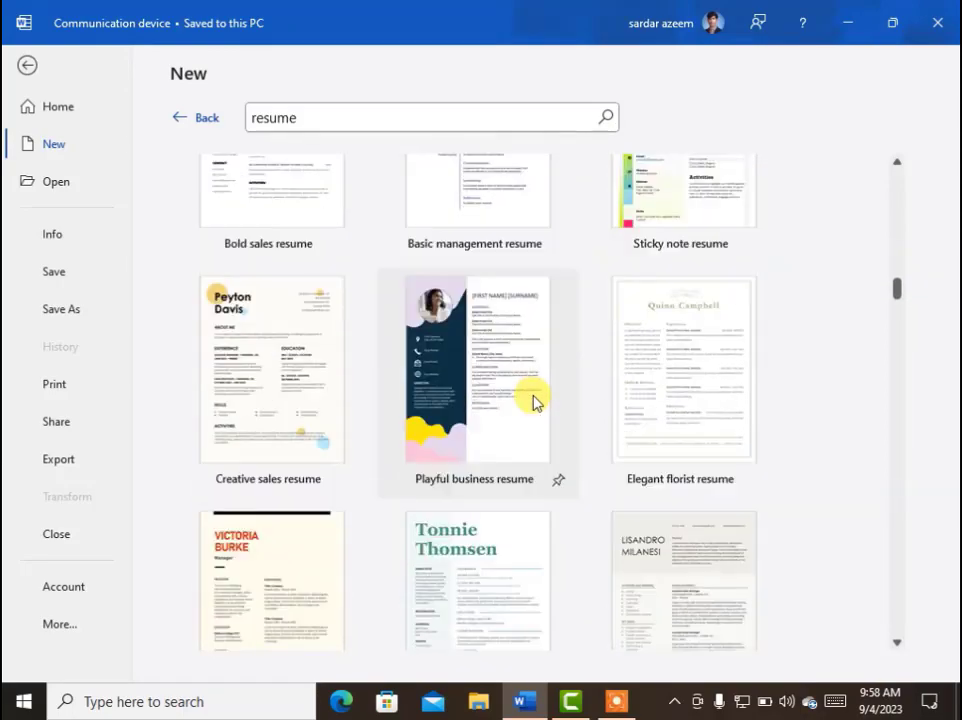
scroll(530, 400, "down", 3)
scroll(532, 401, "down", 2)
scroll(532, 401, "down", 1)
scroll(532, 401, "down", 1)
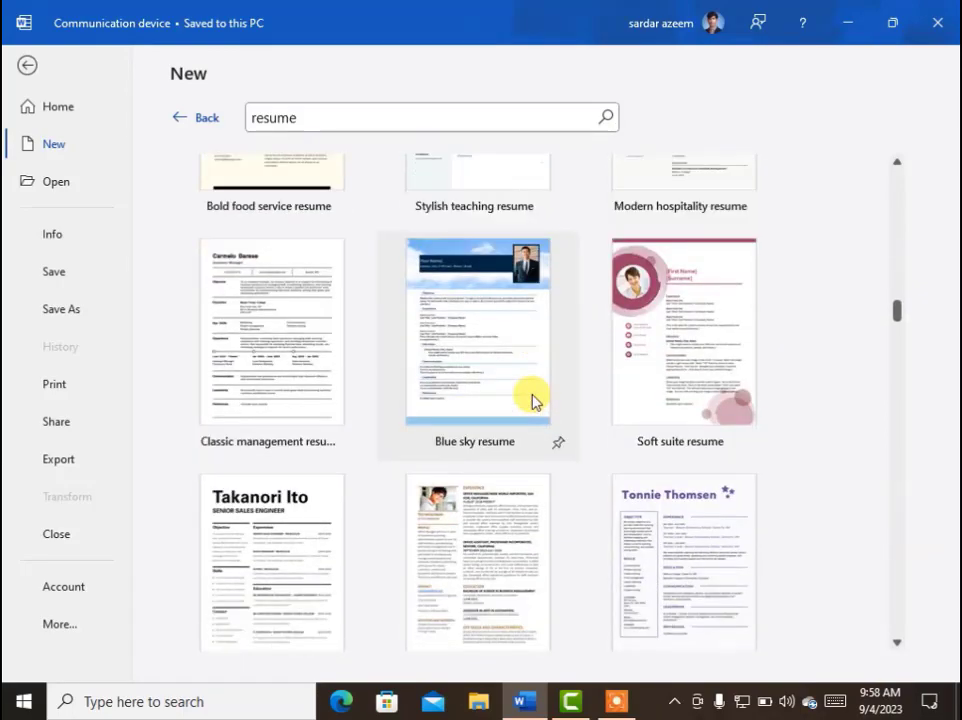
scroll(532, 401, "down", 3)
scroll(532, 401, "down", 2)
scroll(532, 401, "down", 2)
scroll(532, 401, "down", 4)
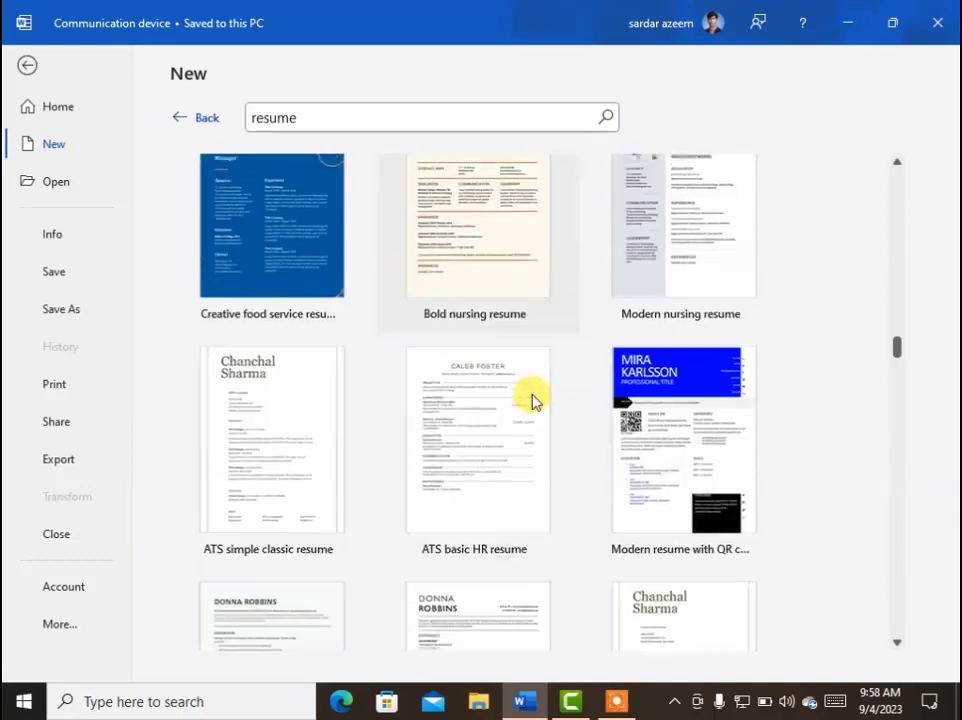
scroll(532, 401, "down", 2)
scroll(532, 401, "down", 1)
scroll(532, 401, "up", 1)
scroll(532, 401, "up", 2)
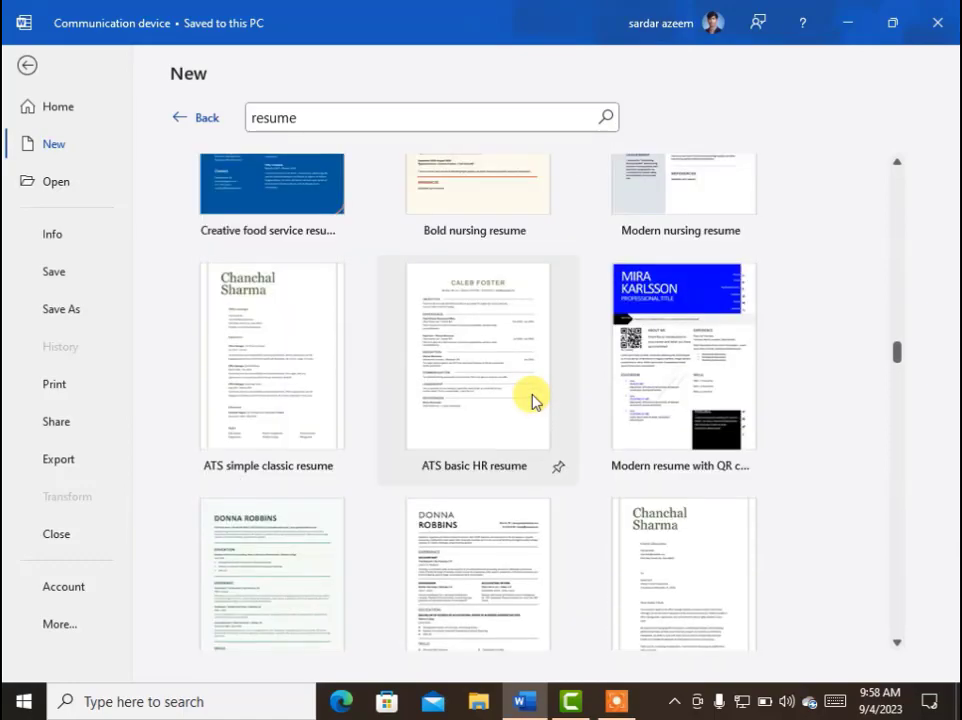
scroll(535, 401, "down", 2)
scroll(535, 401, "down", 4)
scroll(535, 401, "down", 2)
scroll(535, 401, "down", 2)
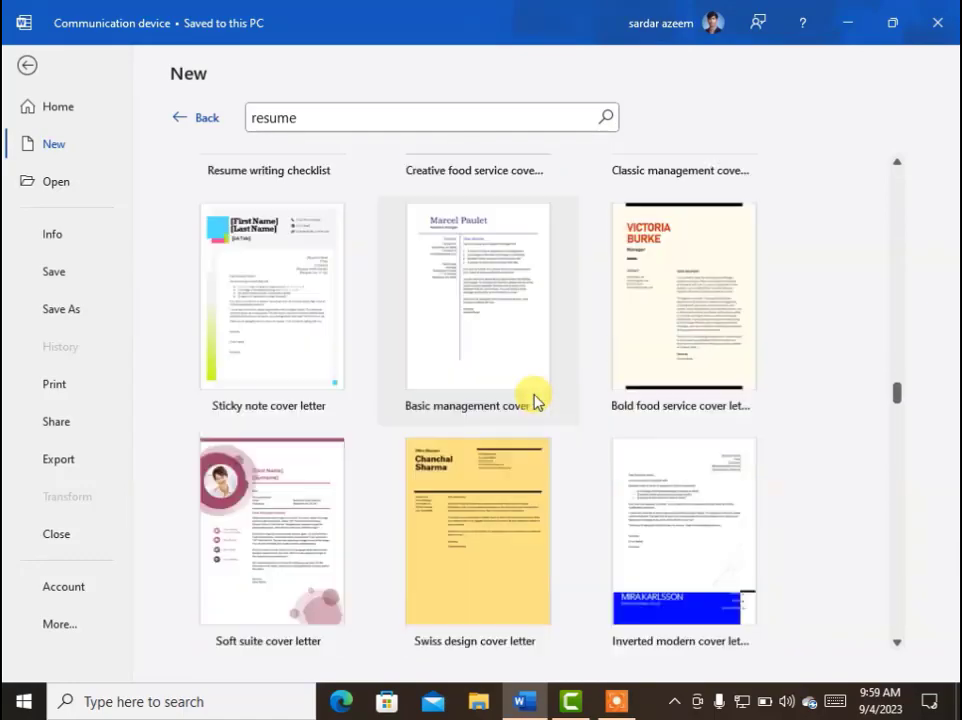
scroll(533, 401, "down", 1)
scroll(533, 401, "down", 3)
scroll(533, 401, "down", 1)
scroll(533, 401, "down", 2)
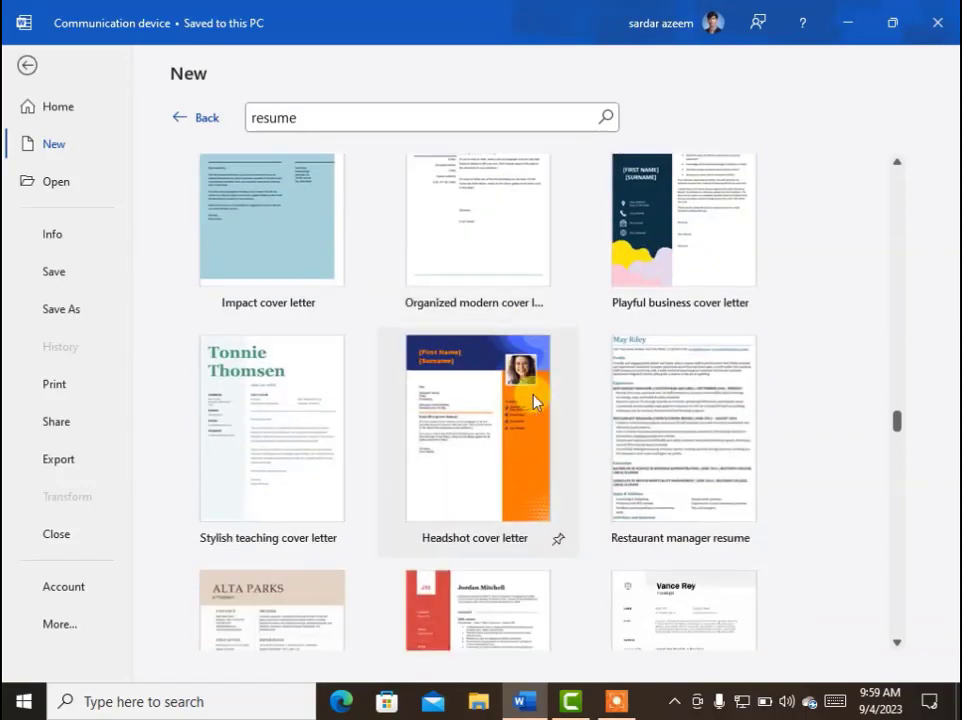
scroll(535, 400, "down", 3)
scroll(533, 400, "down", 2)
scroll(533, 400, "down", 1)
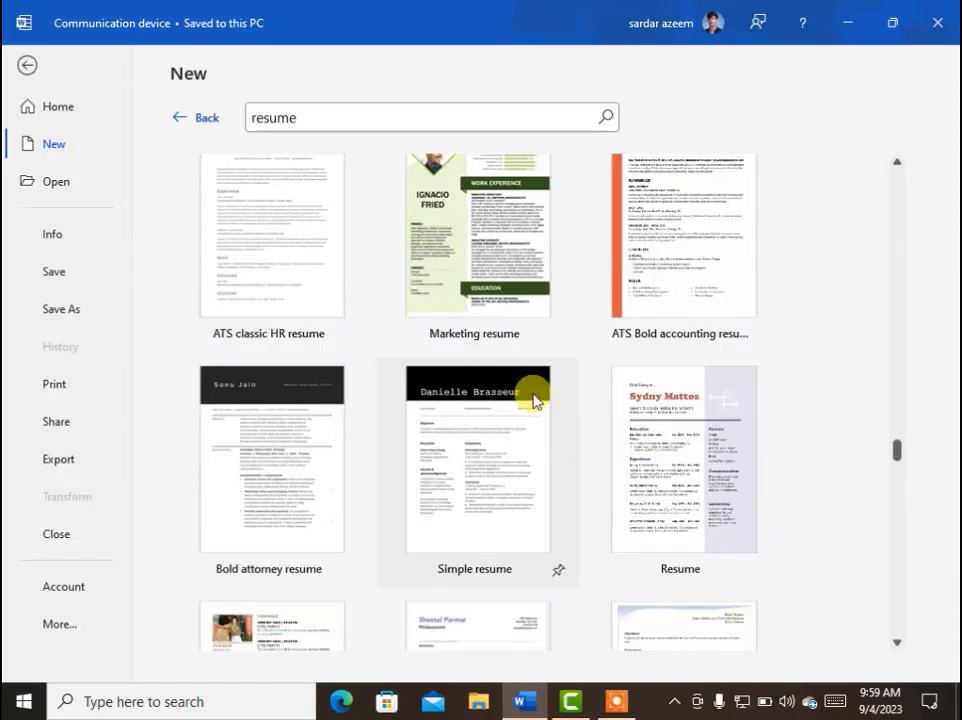
scroll(533, 400, "down", 1)
scroll(533, 400, "down", 2)
scroll(533, 400, "down", 2)
scroll(533, 400, "up", 2)
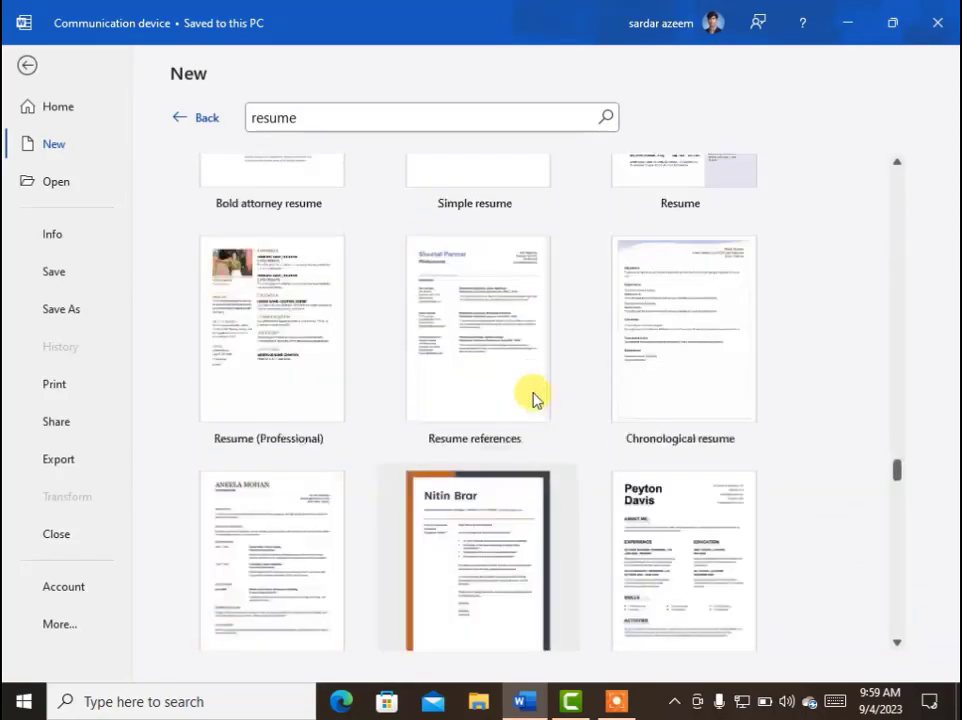
scroll(535, 400, "up", 3)
scroll(535, 400, "up", 2)
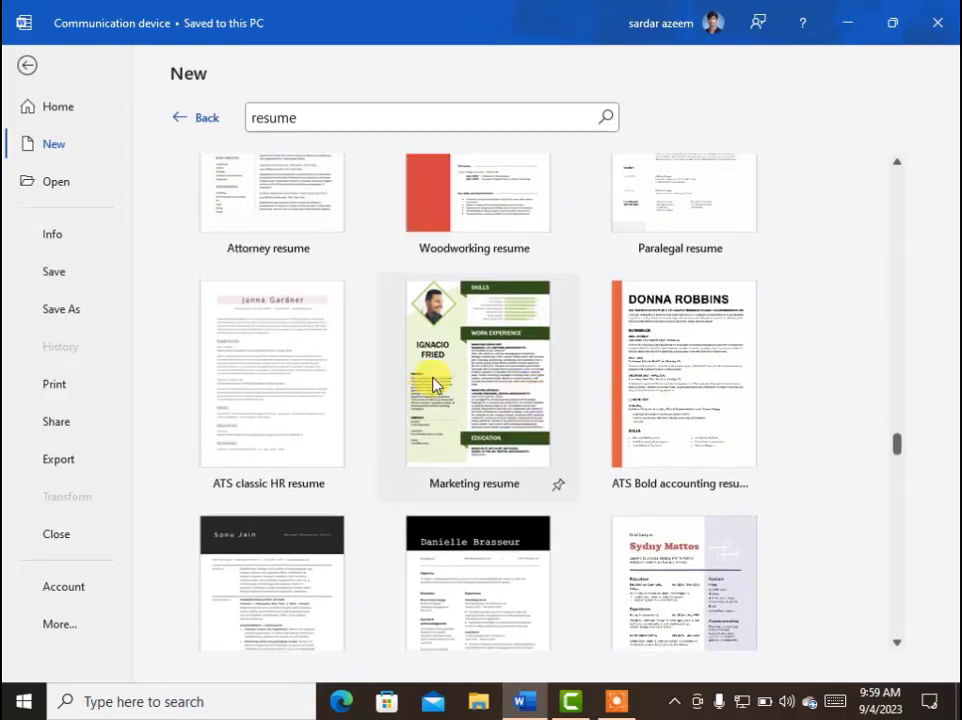
Preview the Marketing resume template and create a new document from it.
left_click(440, 378)
left_click(440, 378)
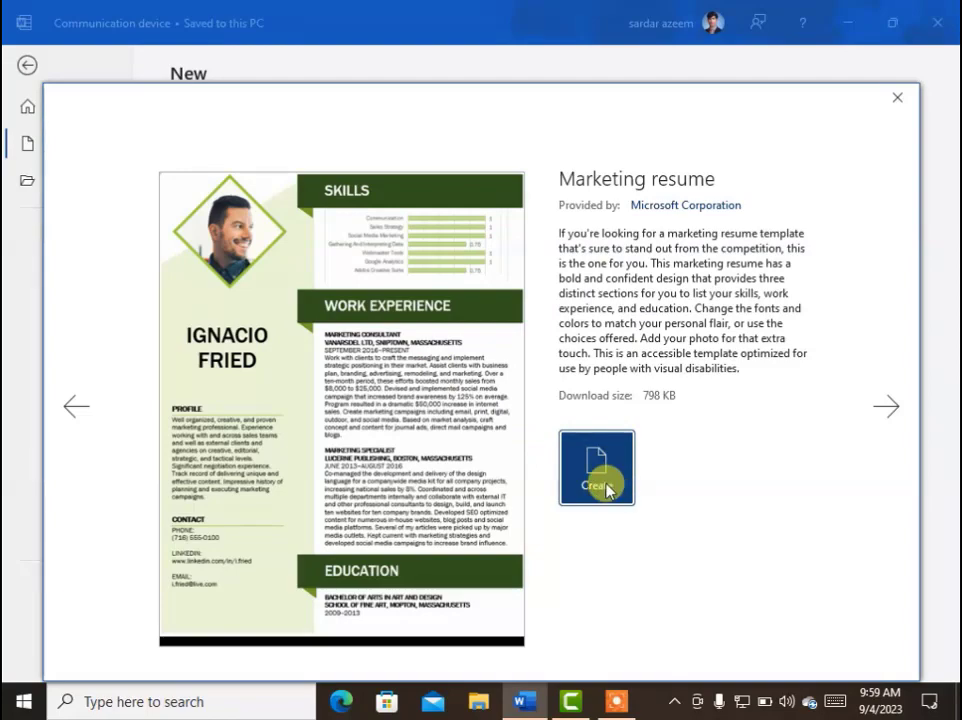
left_click(605, 486)
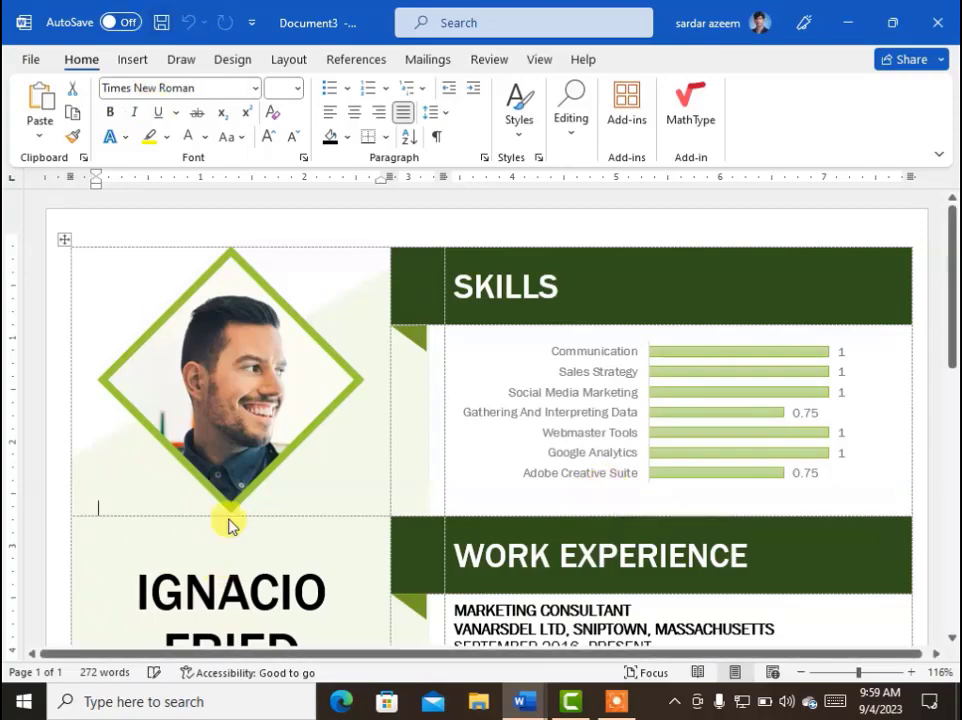
Replace the sample portrait with the 'my PIC' photo from drive D (Dani).
left_click(195, 373)
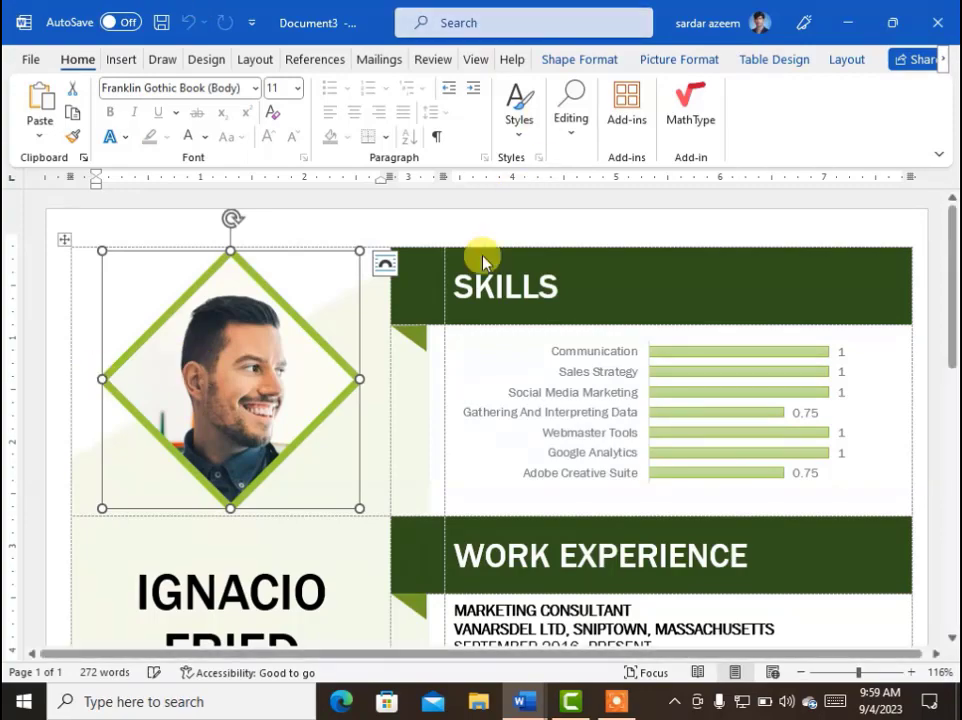
left_click(652, 60)
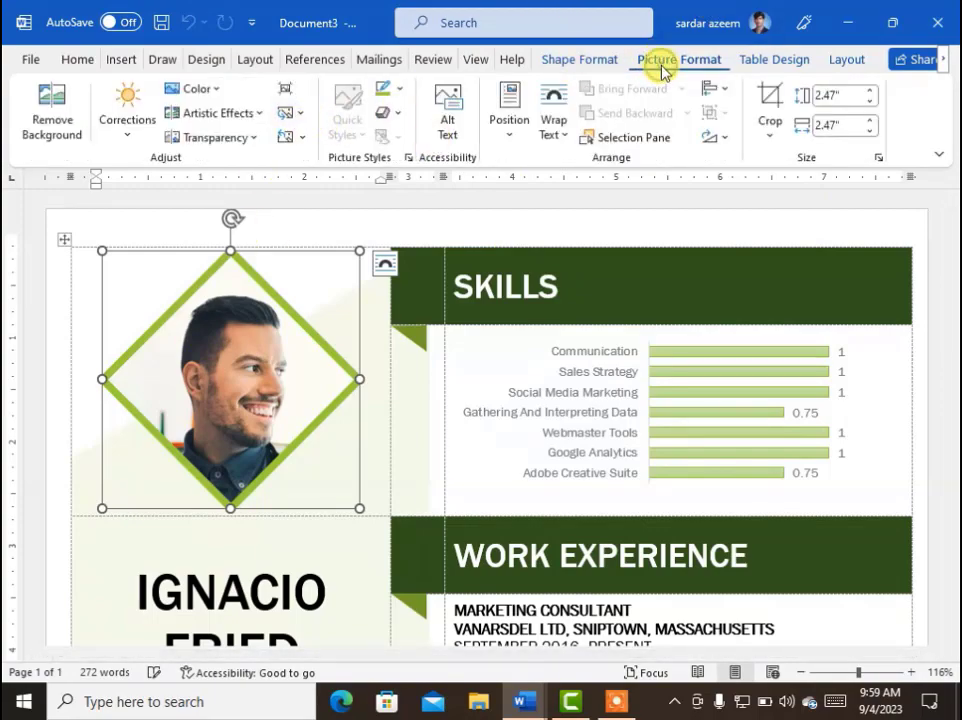
left_click(287, 117)
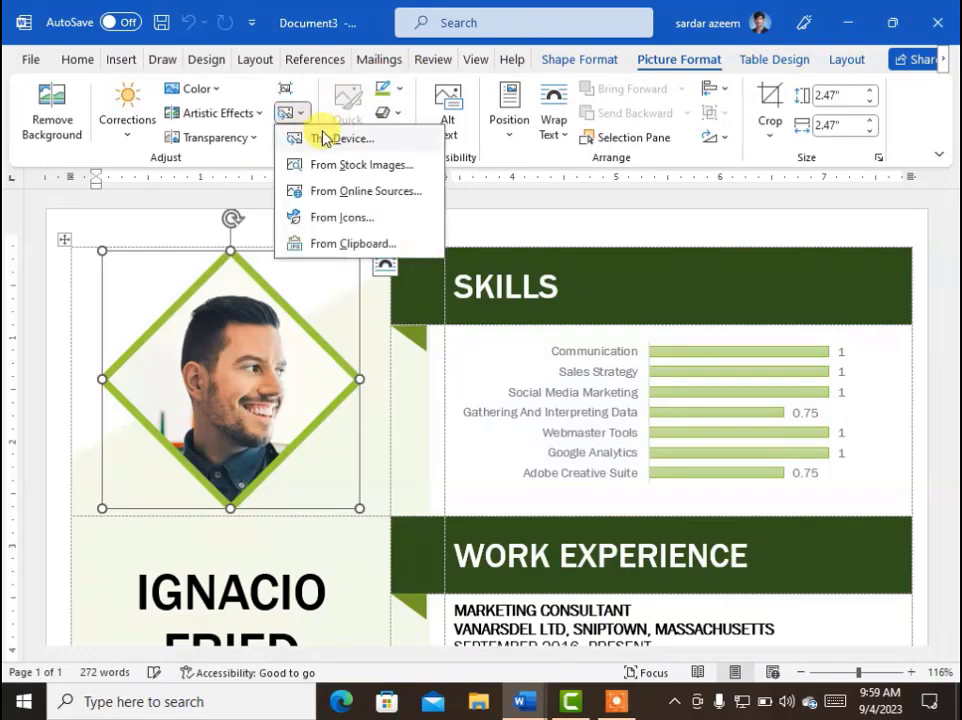
left_click(322, 142)
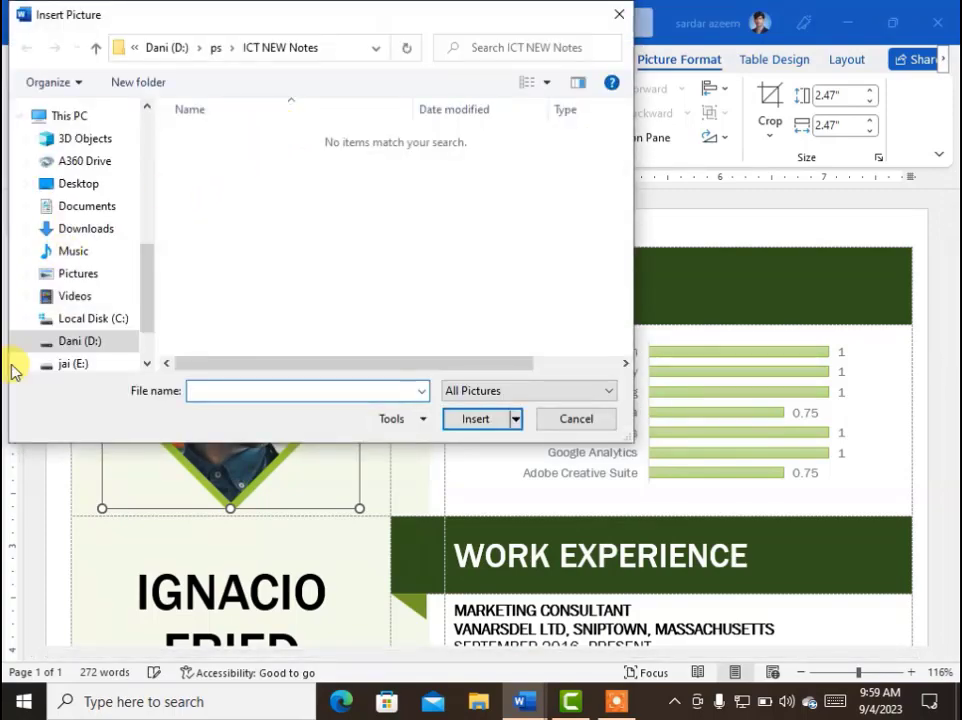
left_click(60, 343)
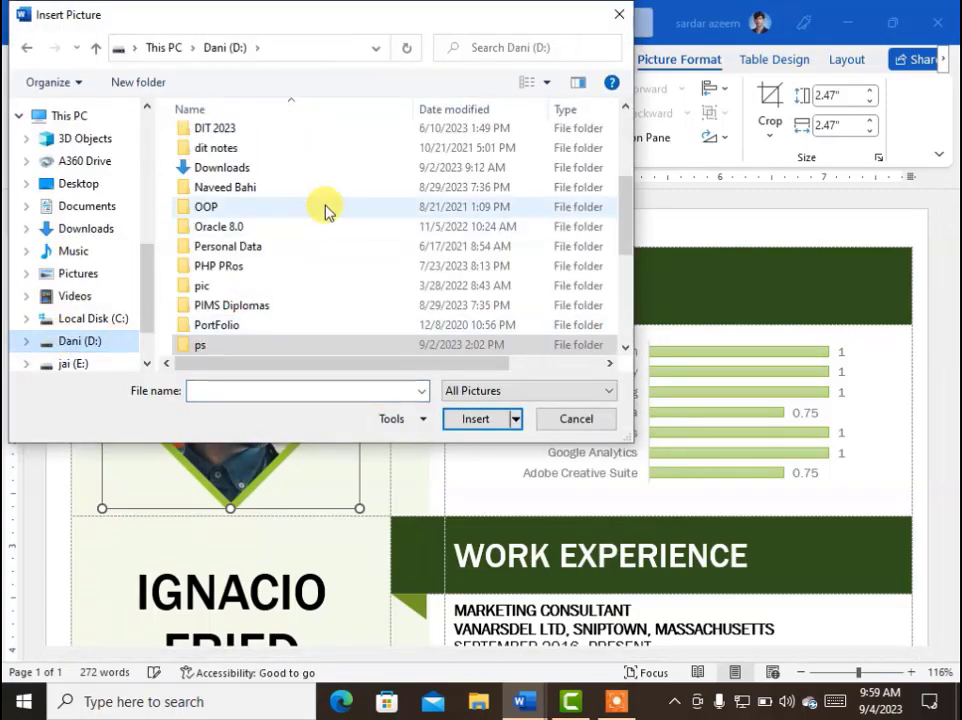
scroll(310, 210, "down", 3)
scroll(290, 250, "down", 1)
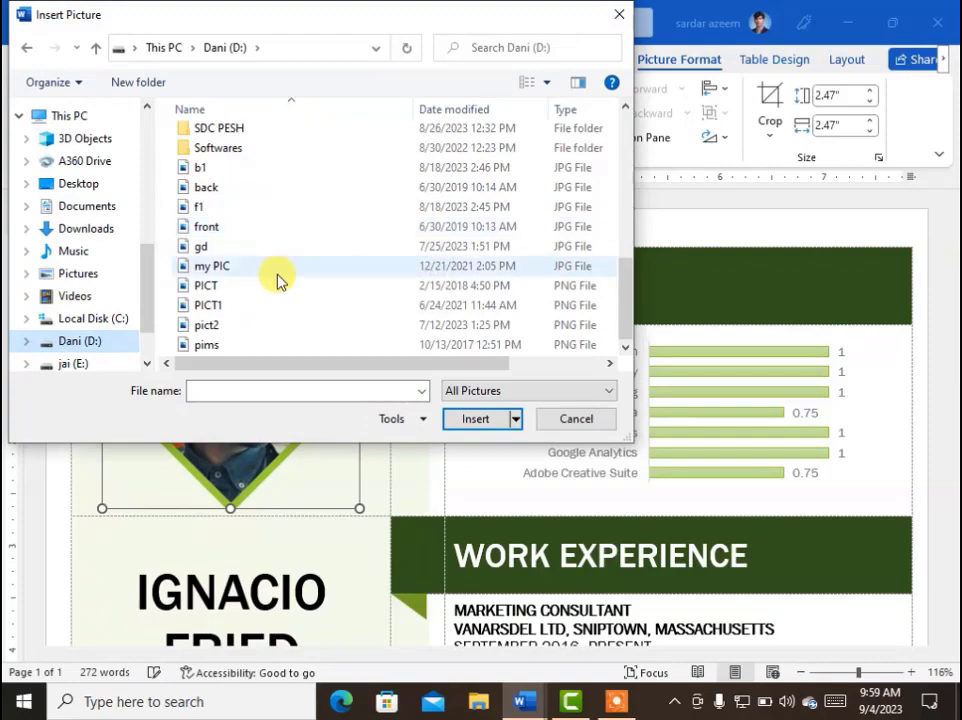
double_click(216, 267)
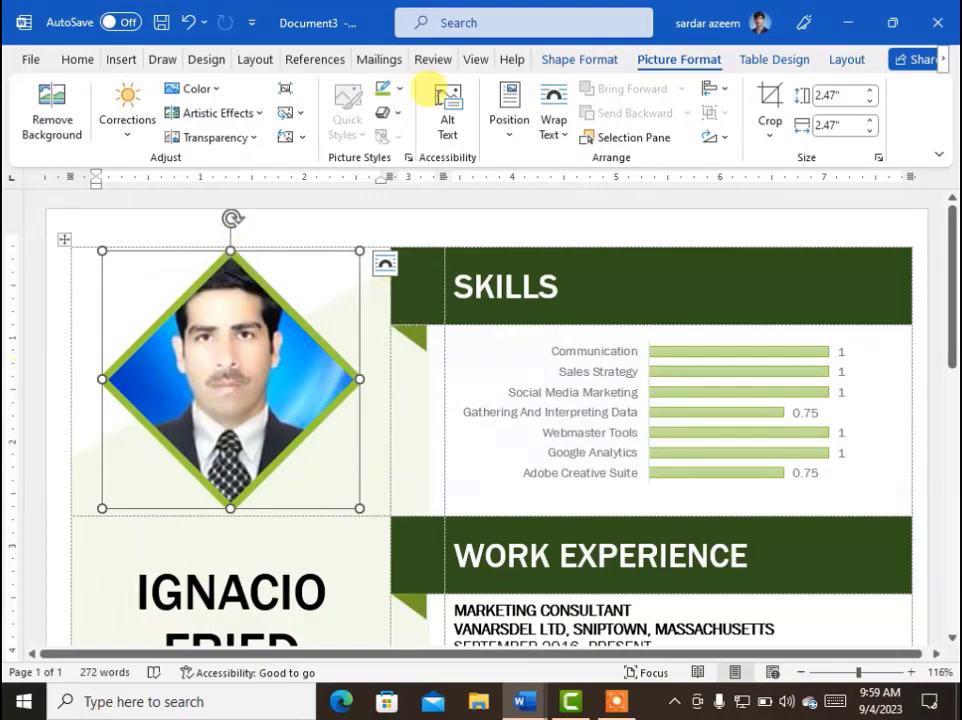
Apply the green-outlined theme shape style to the diamond photo frame.
left_click(585, 62)
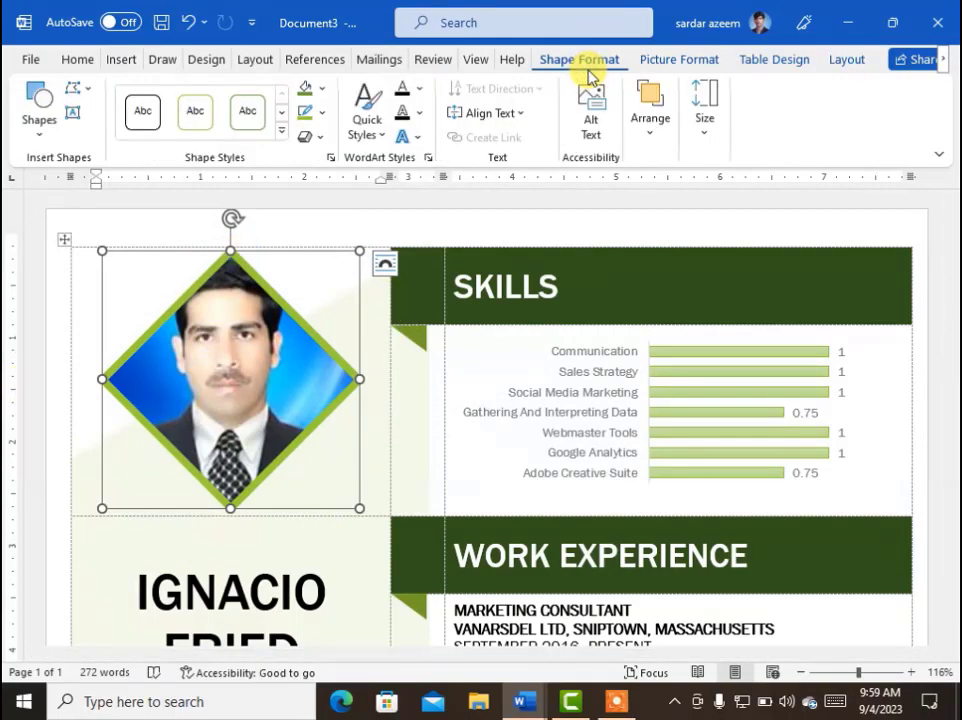
left_click(281, 131)
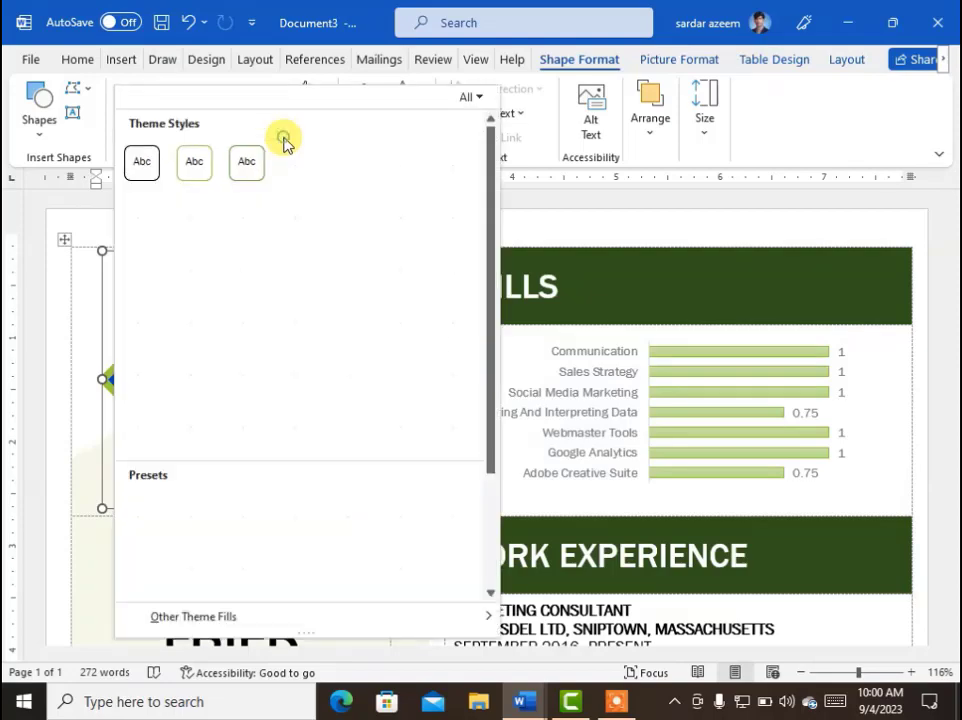
left_click(203, 163)
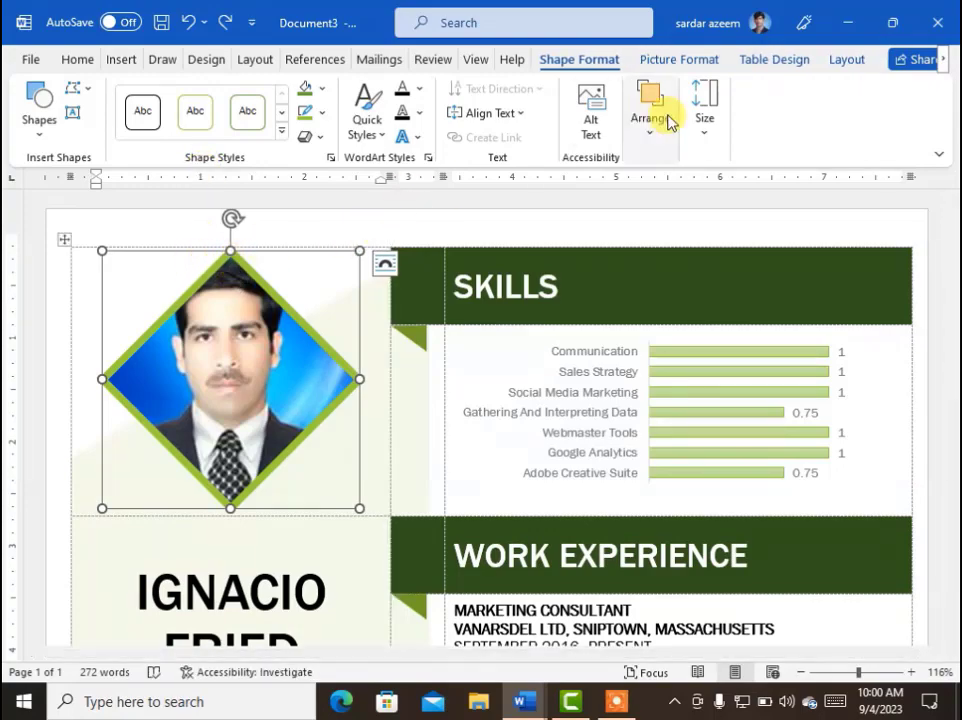
Insert a rounded rectangle near the name, then delete it.
left_click(843, 62)
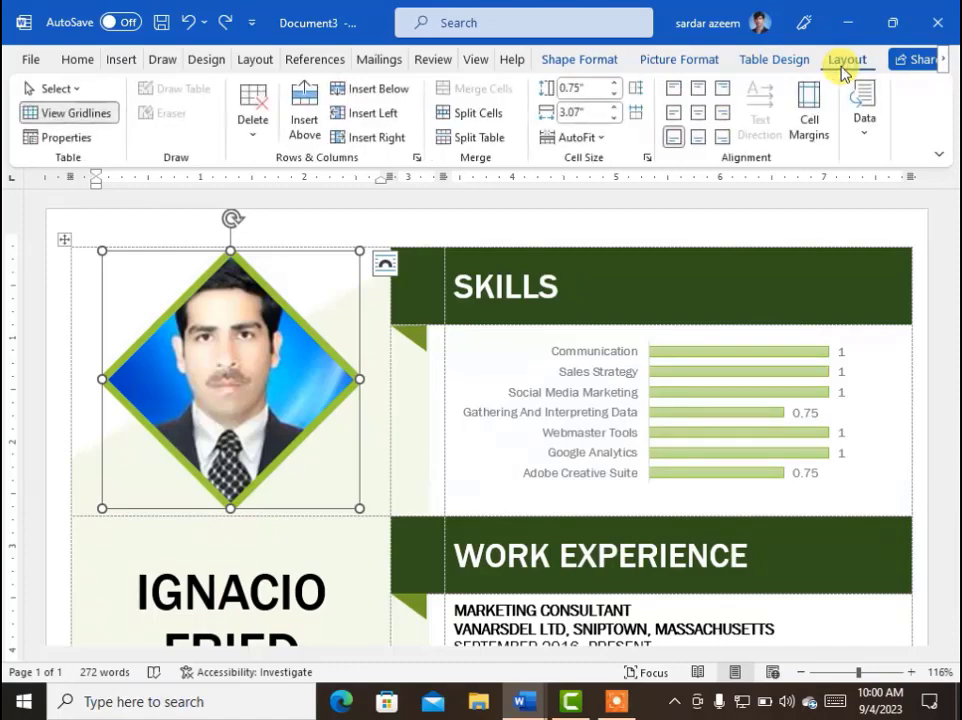
left_click(763, 62)
left_click(697, 62)
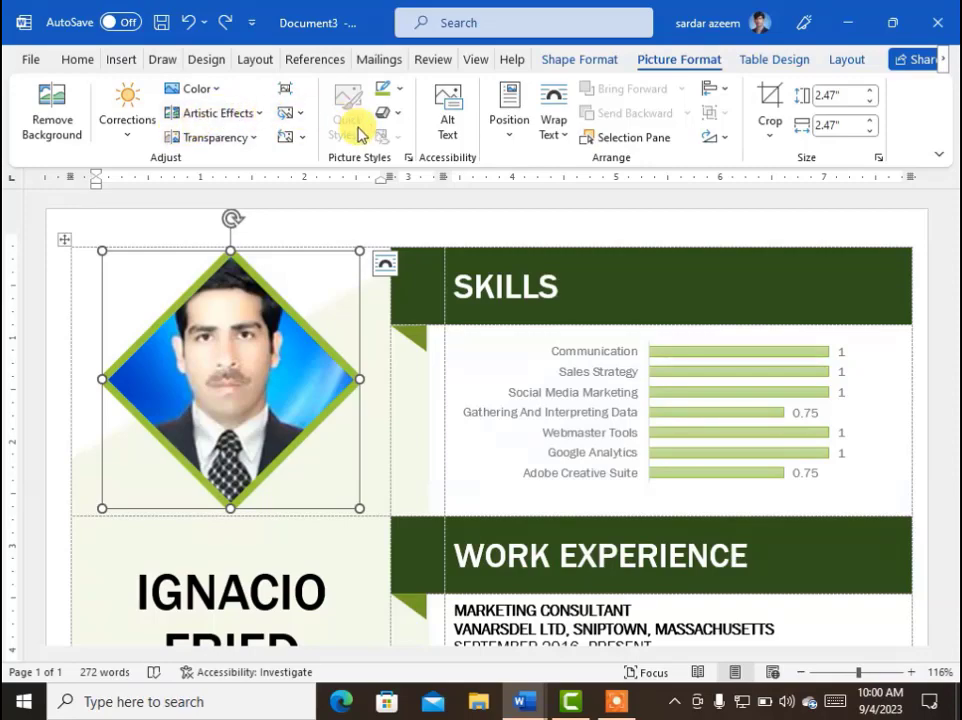
left_click(609, 68)
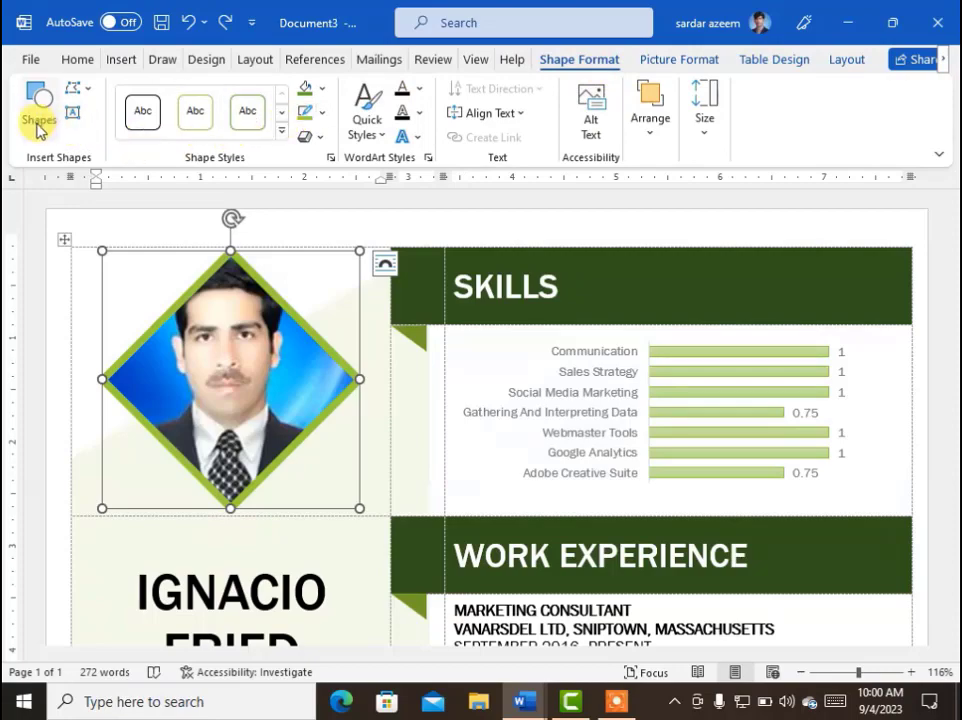
left_click(39, 116)
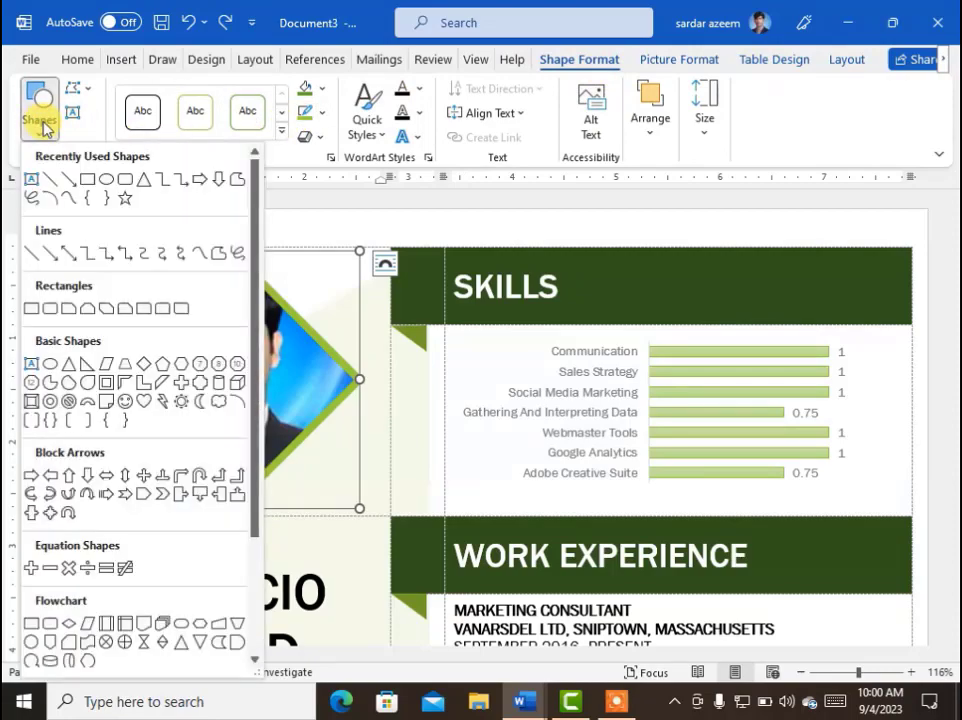
left_click(122, 181)
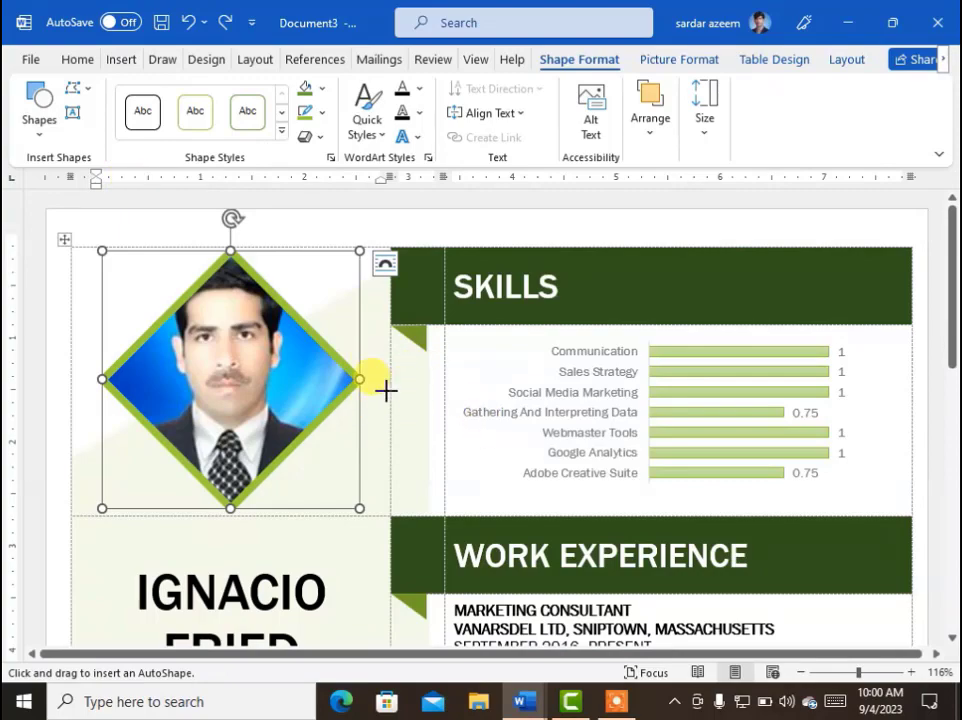
scroll(445, 340, "down", 3)
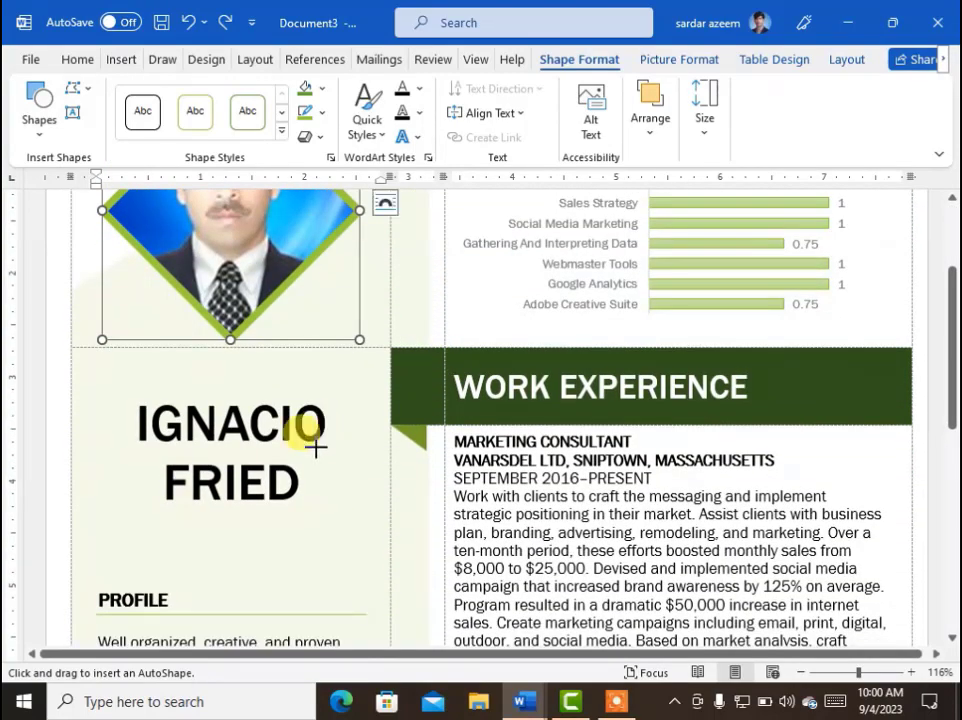
left_click(245, 430)
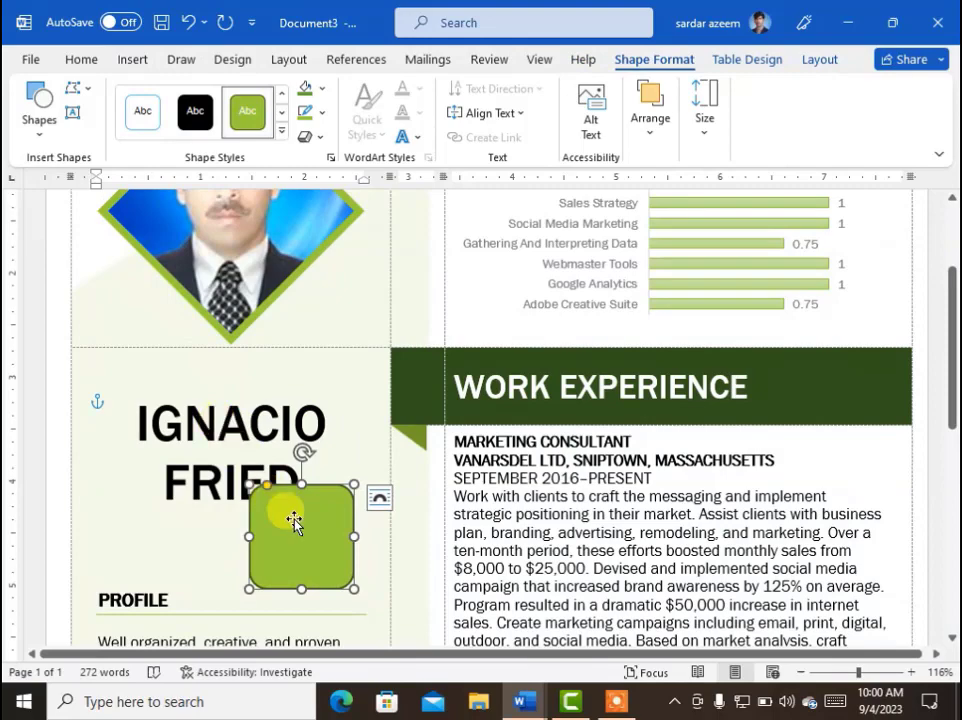
key("Delete")
Overwrite the sample name heading with the owner's first name and surname.
triple_click(243, 432)
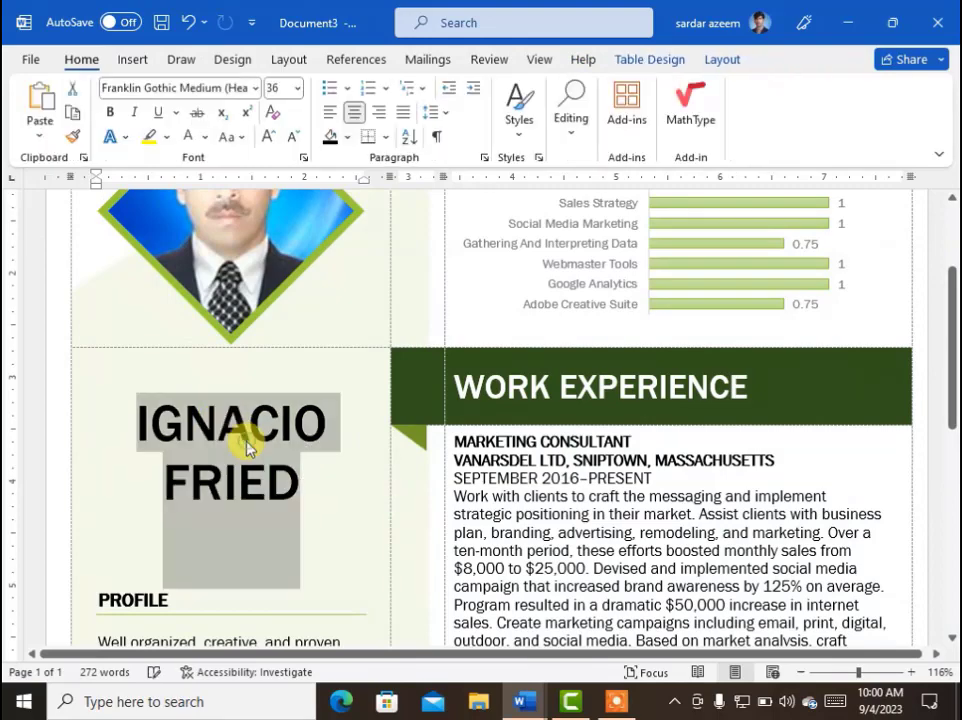
scroll(278, 437, "down", 2)
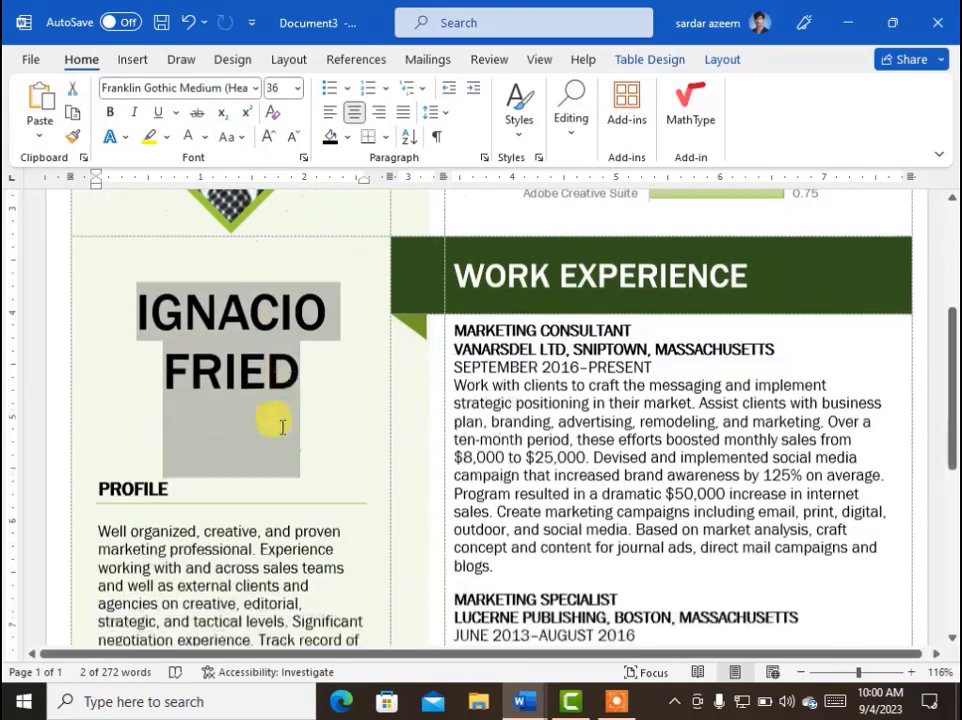
scroll(279, 421, "down", 1)
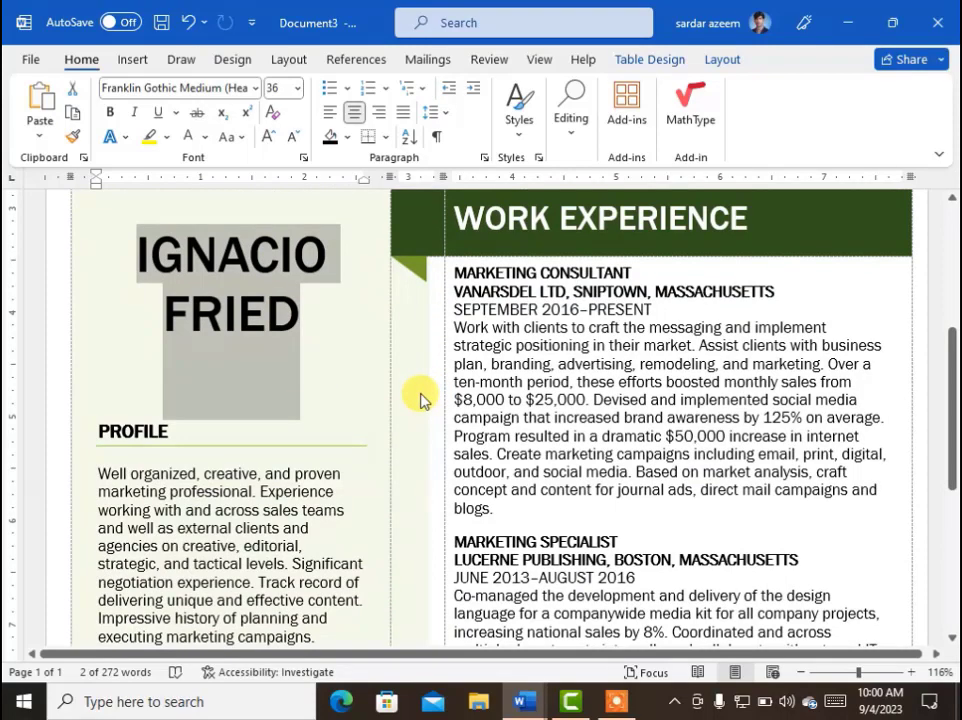
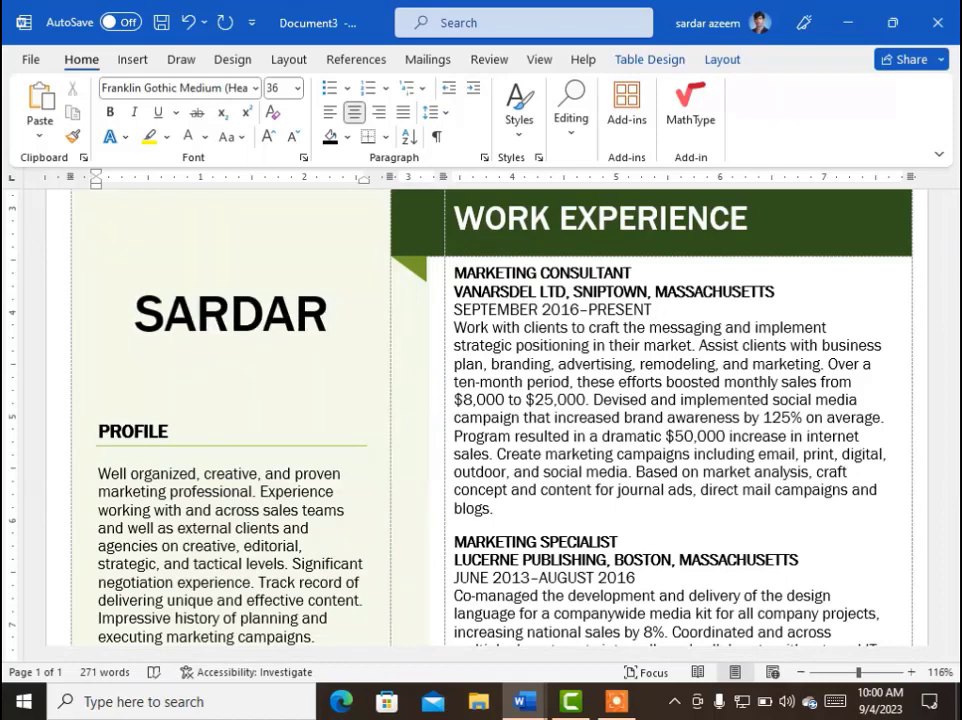
key("Return")
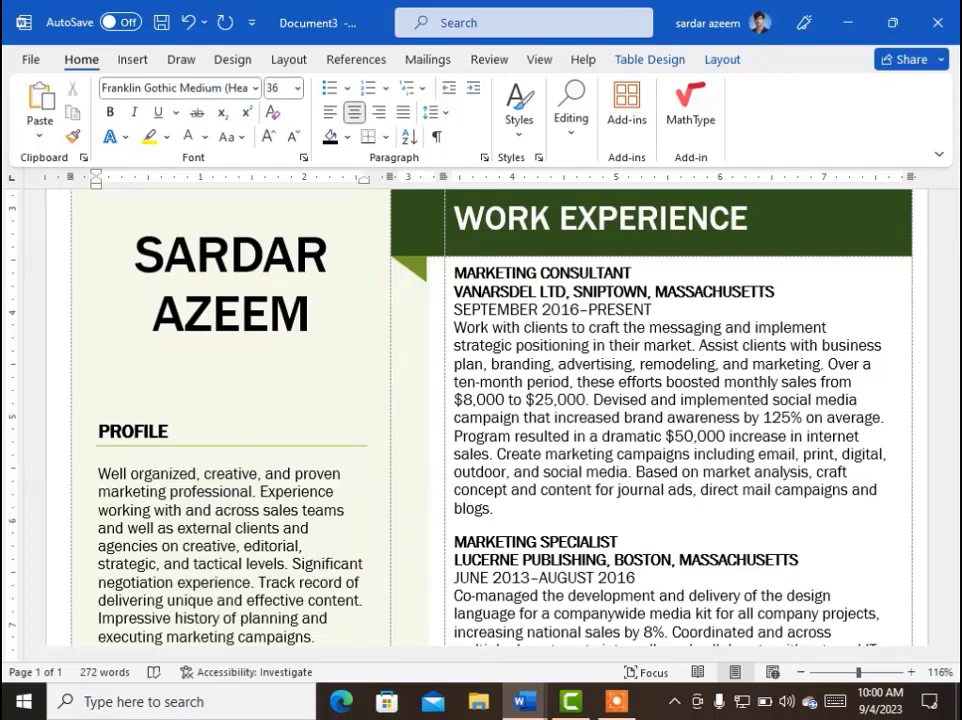
scroll(64, 494, "down", 2)
Replace the Profile text with 'Well Experienced and qualified Computer Instructor. MBA Qualified From Comsates university'.
scroll(64, 494, "down", 1)
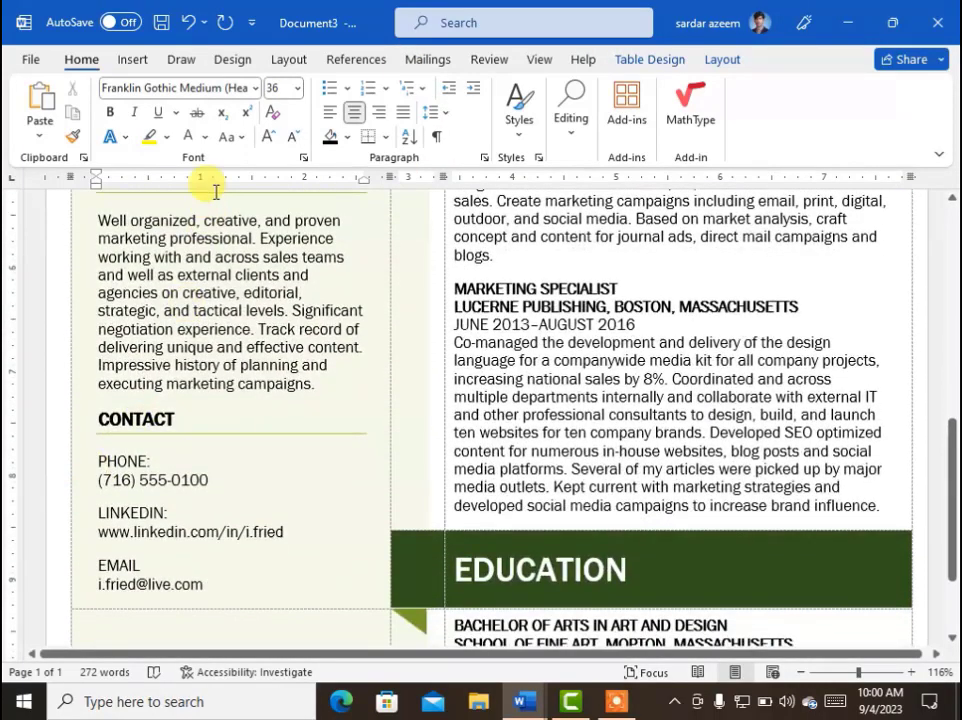
triple_click(190, 228)
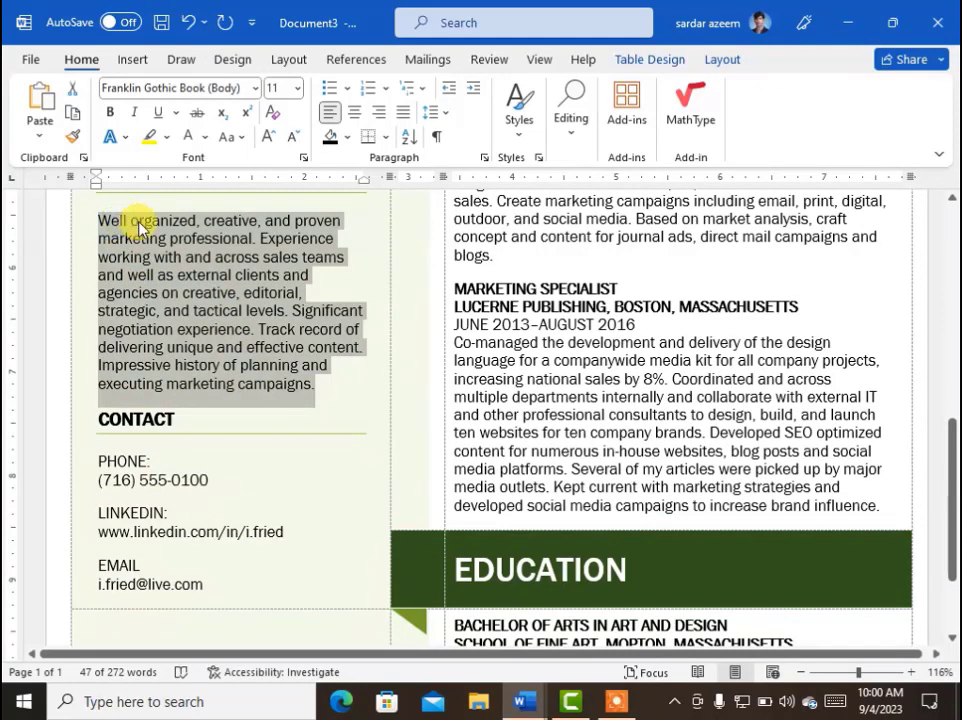
key("Right")
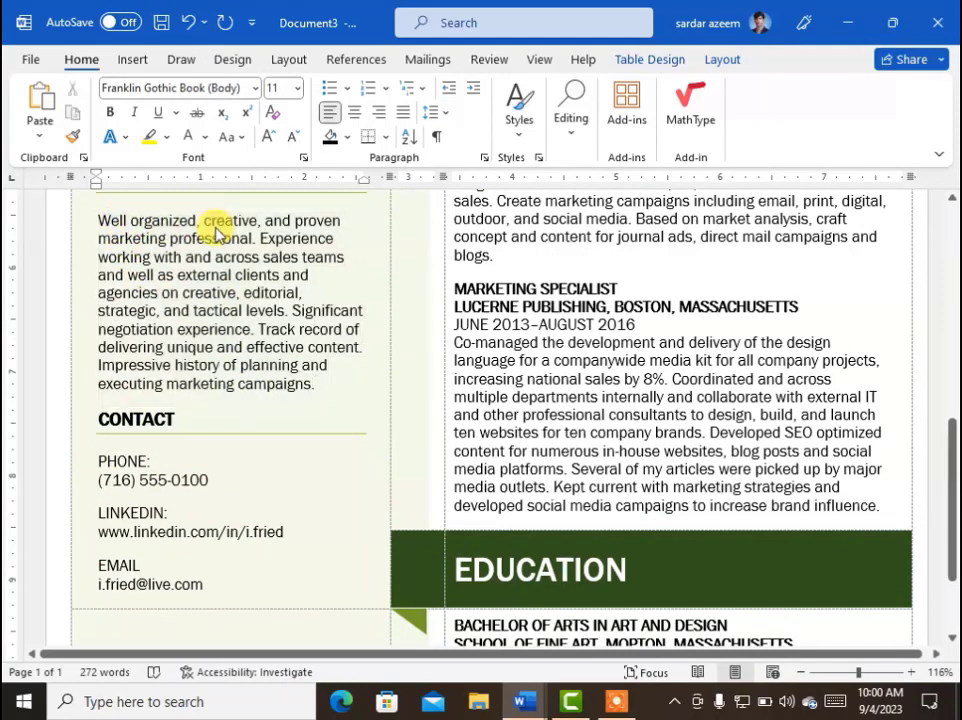
key("ctrl+Up")
key("ctrl+shift+Up")
key("ctrl+shift+Down")
key("ctrl+shift+Down")
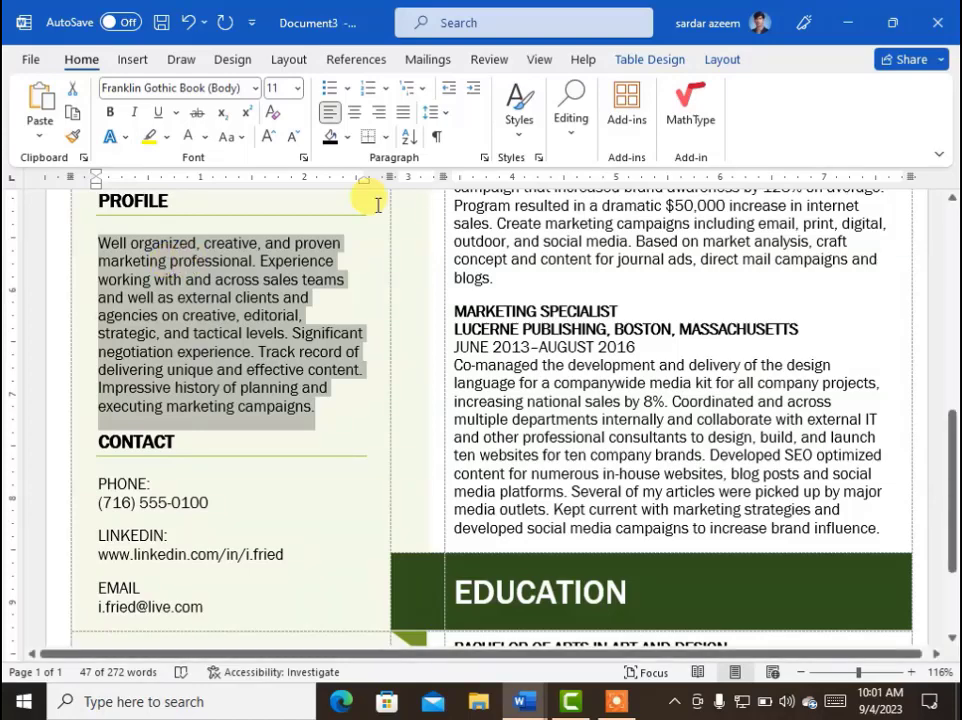
type("w")
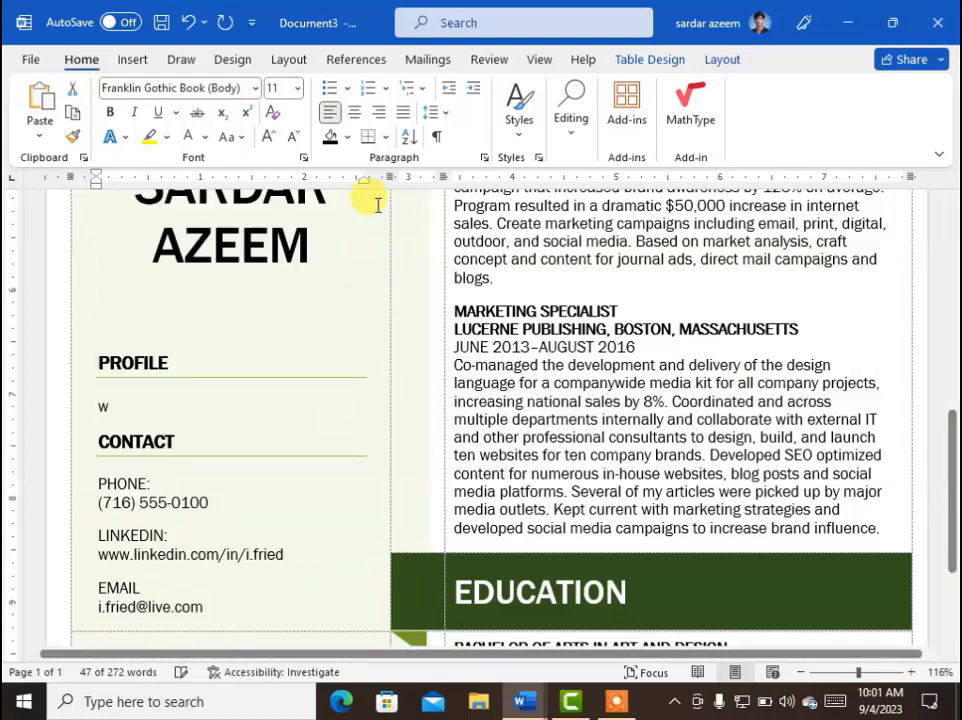
type("ELL ")
type("Experienc")
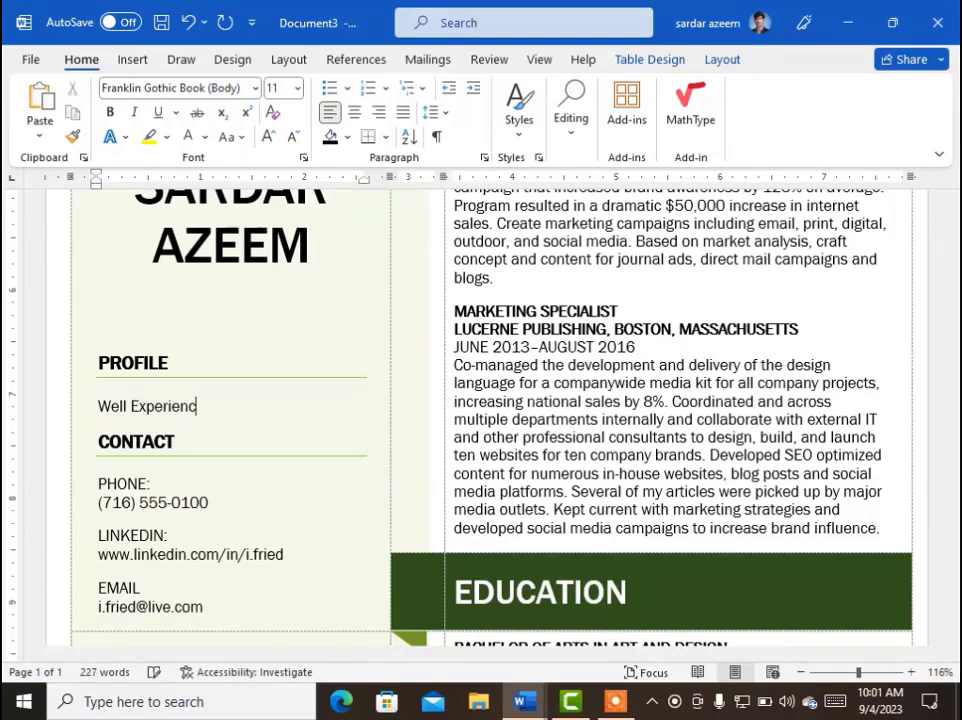
type("ed ")
type("d ")
type("qu")
type("ied ")
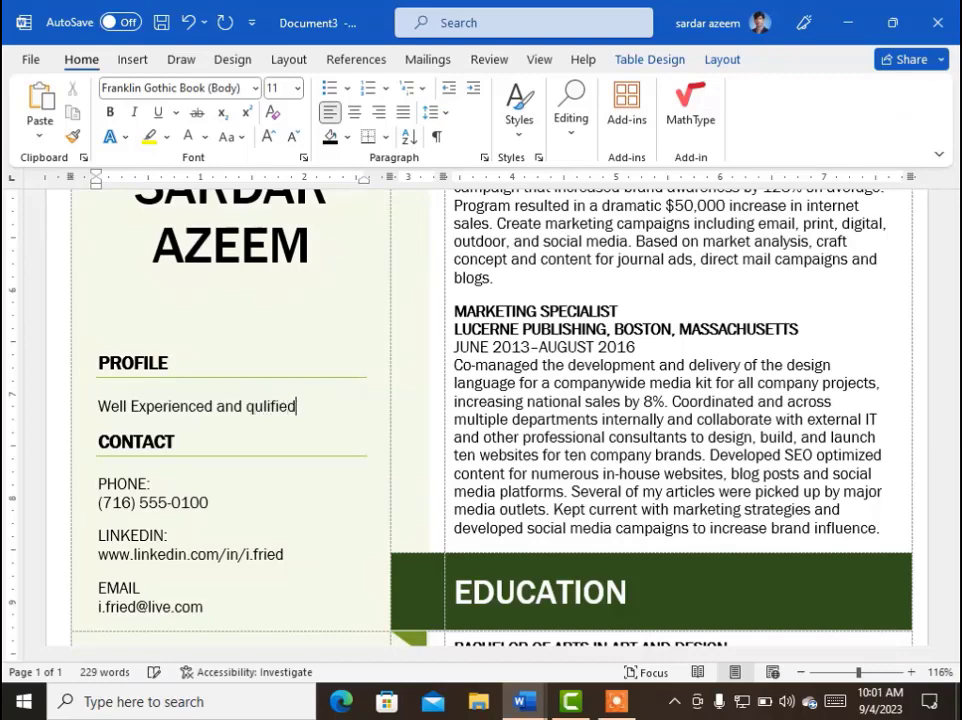
type("Compu")
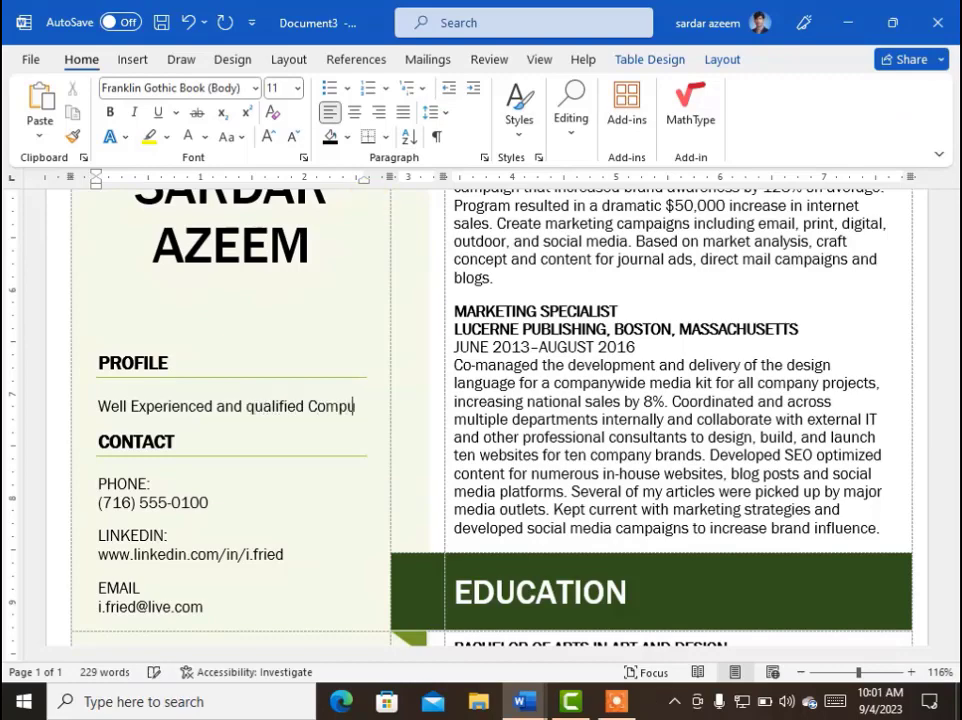
type("ter ")
type("nstructor")
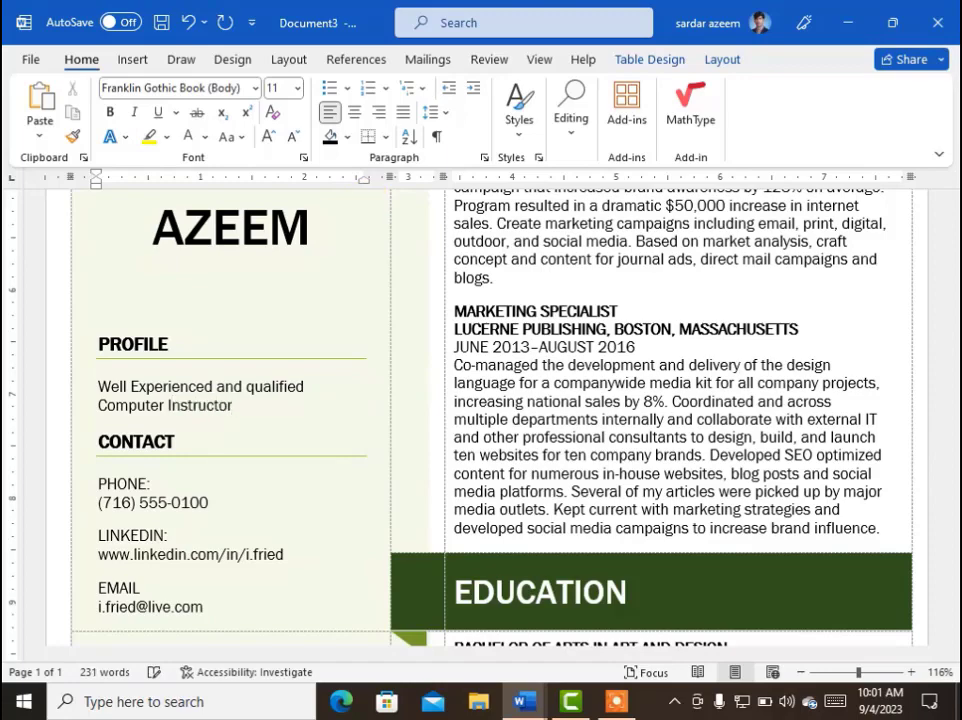
type("M")
type("BA")
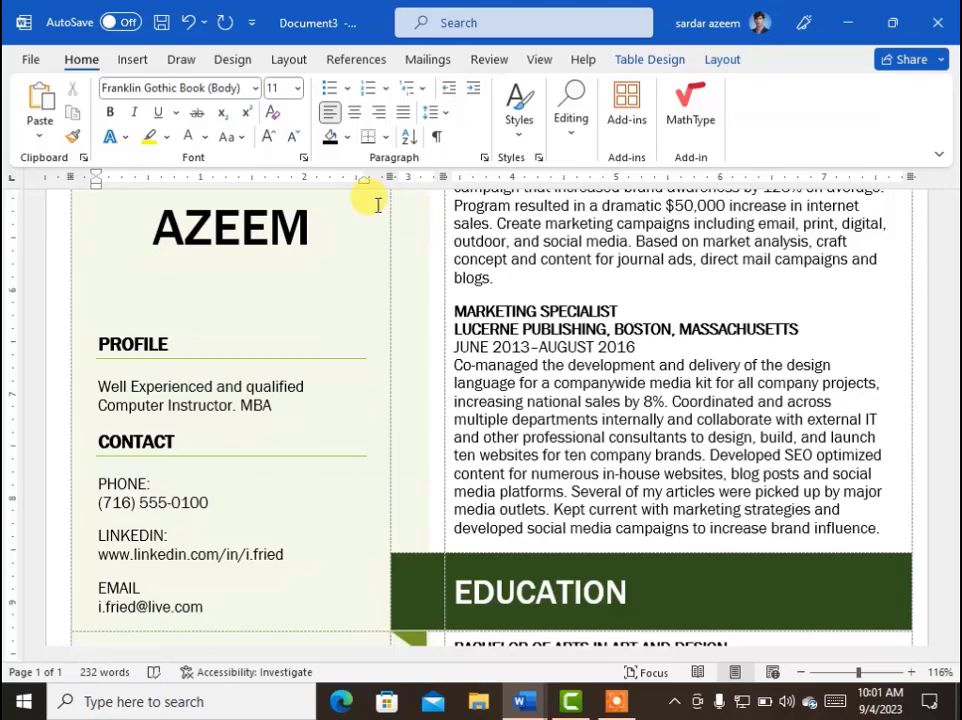
type("uali")
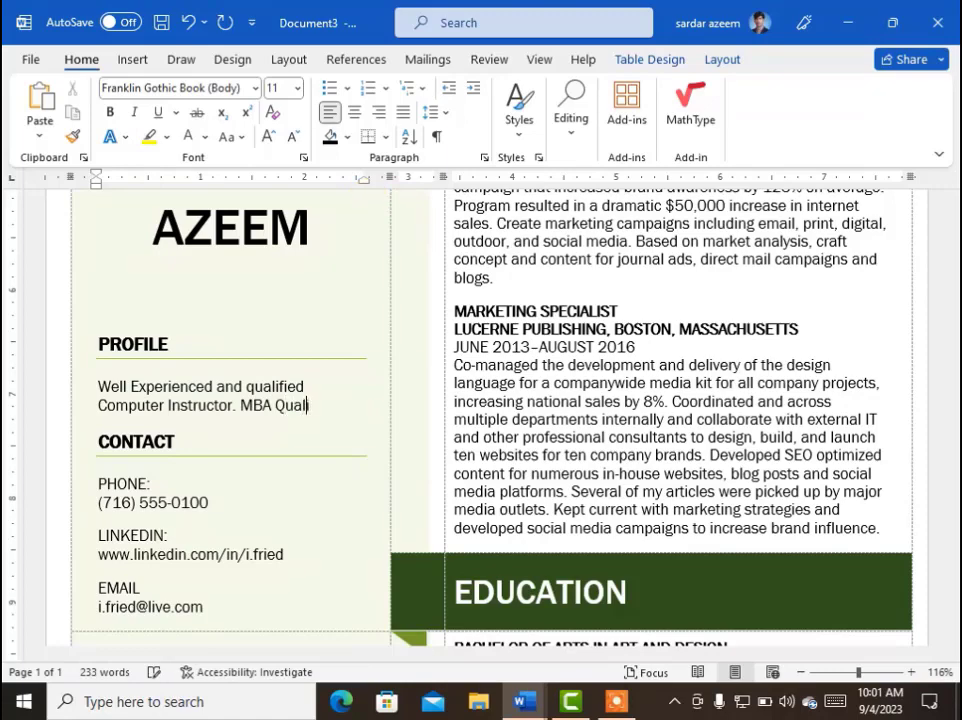
type("fie")
type("F")
type("orm")
key("BackSpace")
key("BackSpace")
key("BackSpace")
type("m Comsate")
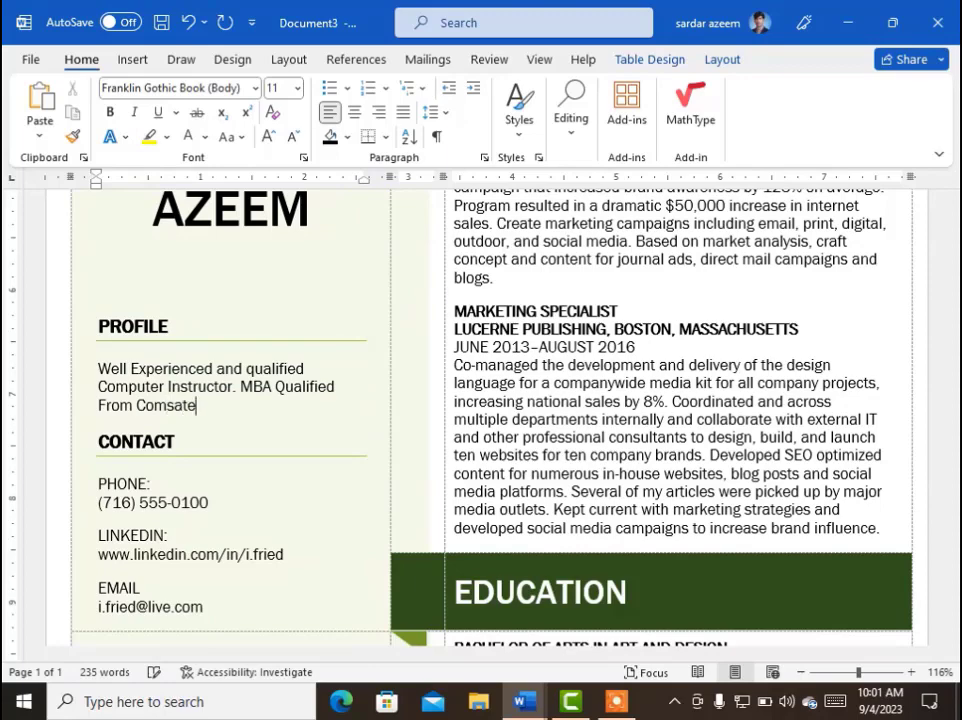
type("s univetsity")
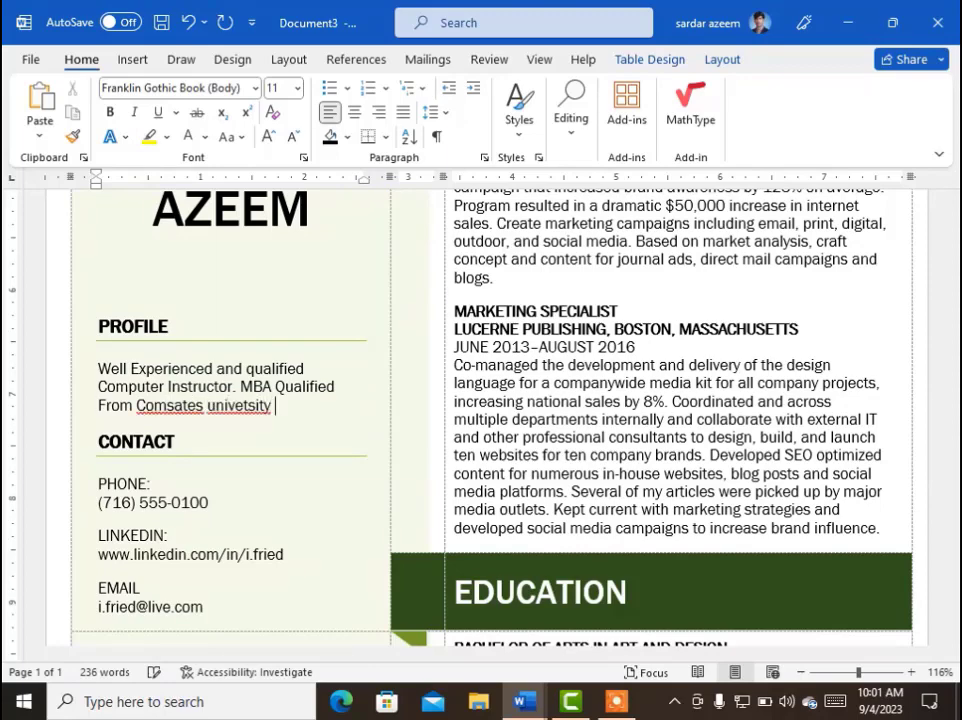
Add Comsates to the dictionary and correct univetsity to university.
right_click(166, 412)
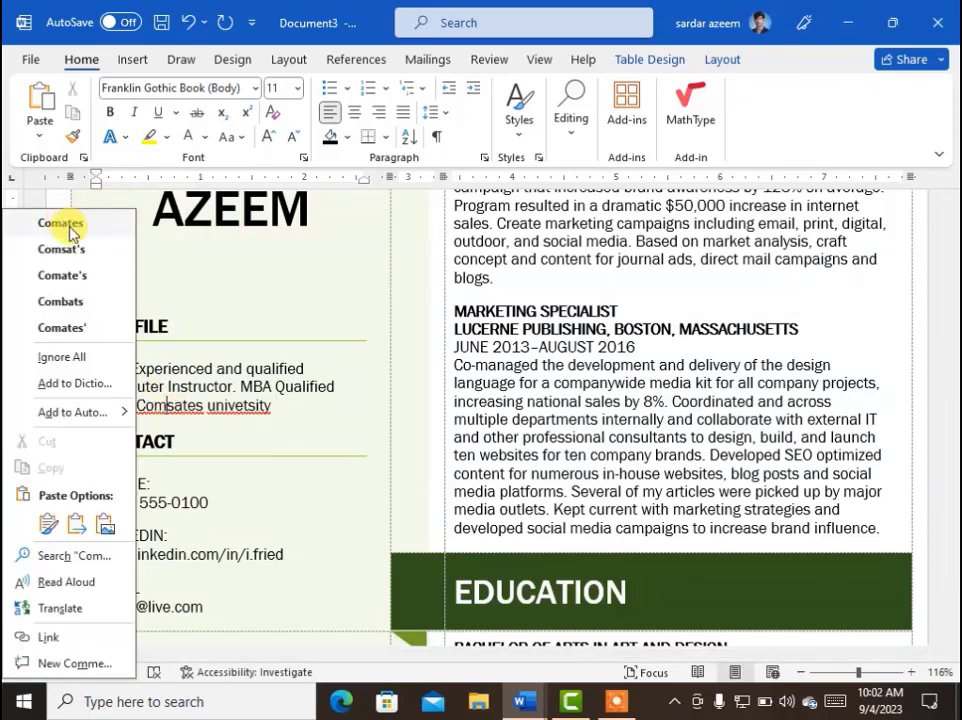
left_click(75, 385)
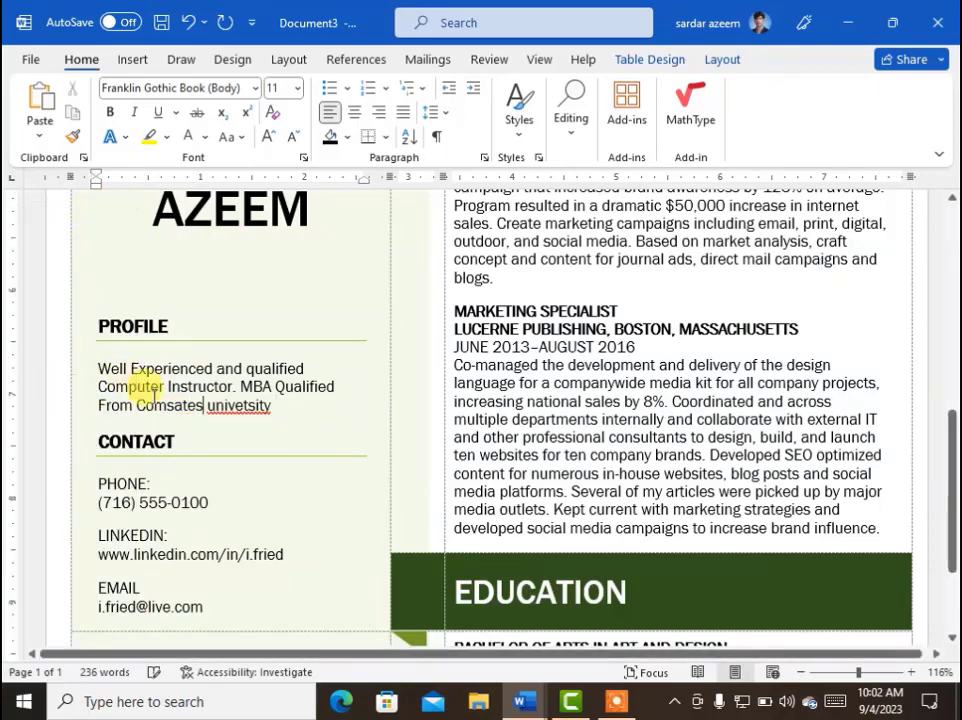
right_click(234, 405)
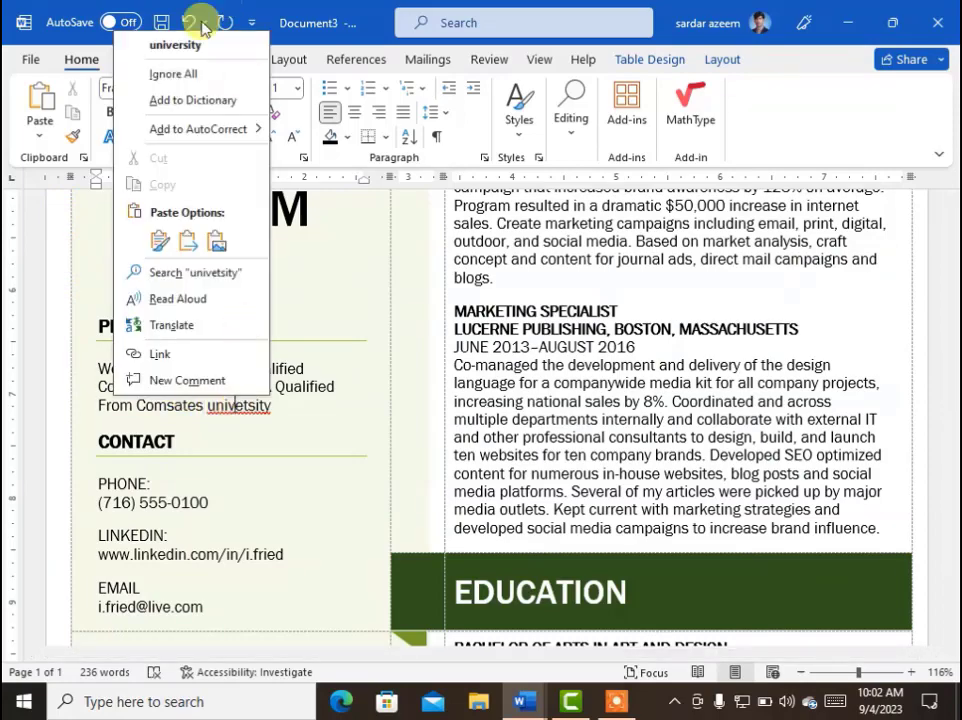
left_click(175, 45)
Continue the profile with 15+ years as senior IT Instructor and Management Experience as Principal.
type(". ")
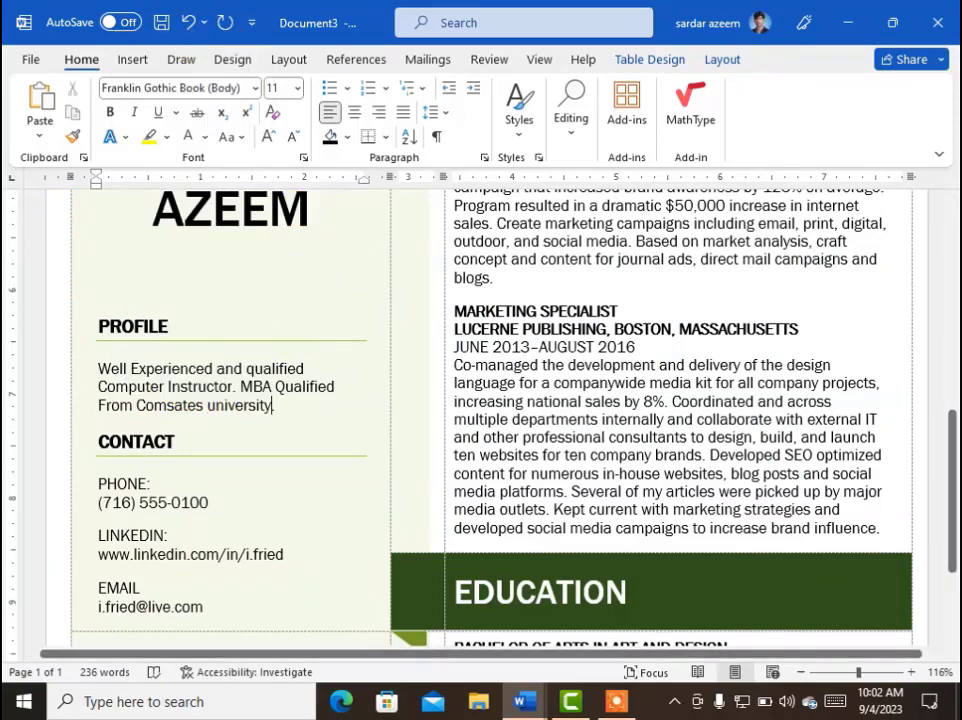
type("Having ")
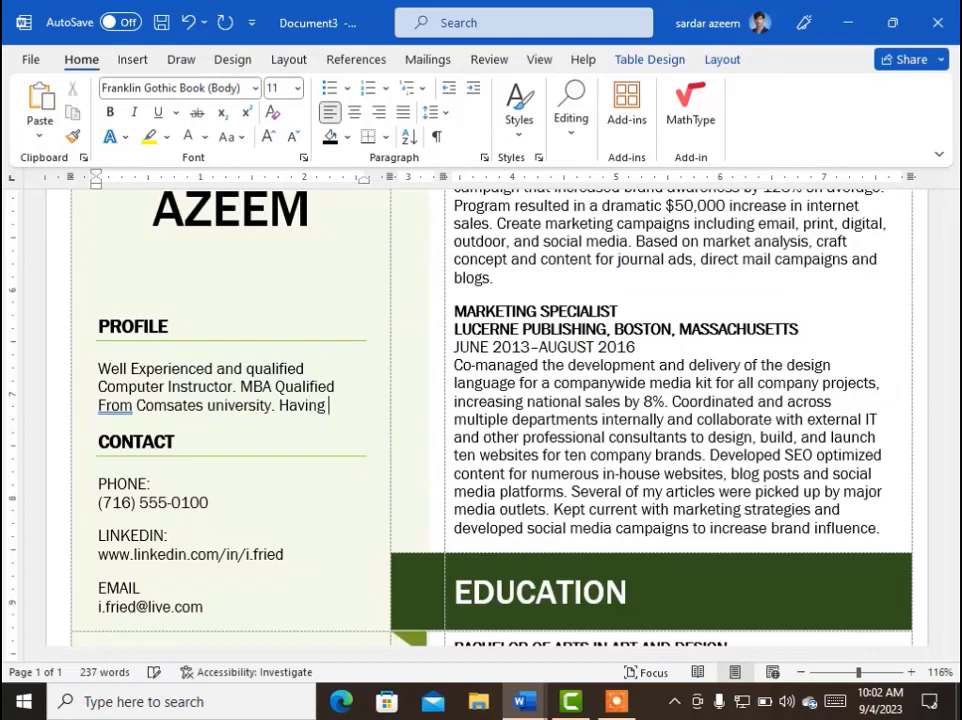
type("More")
type(" t")
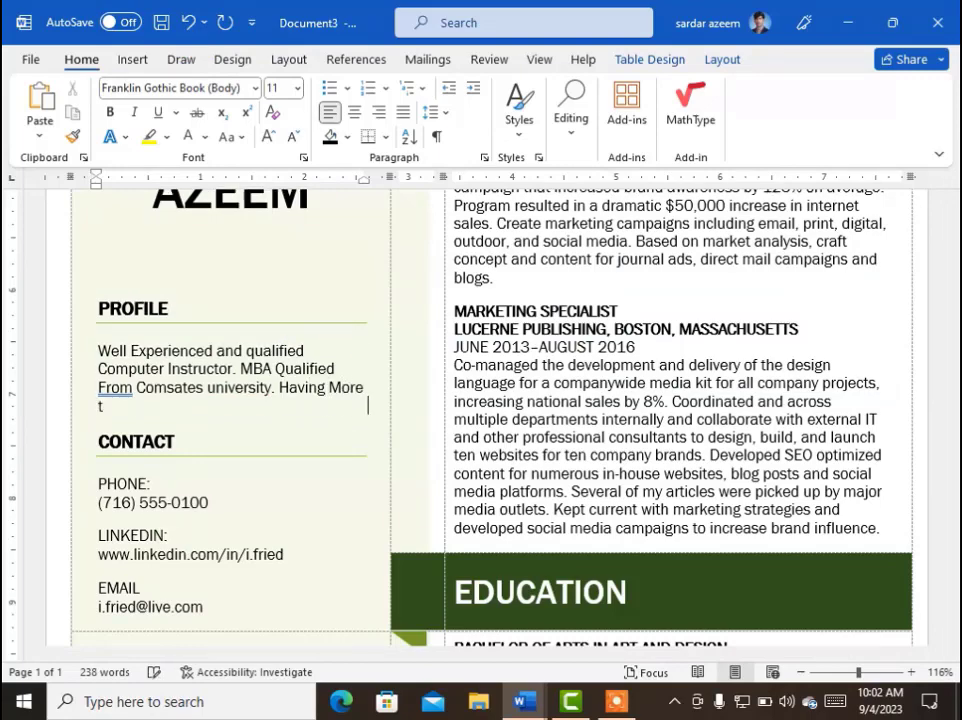
type("han 15")
type(" years of experience")
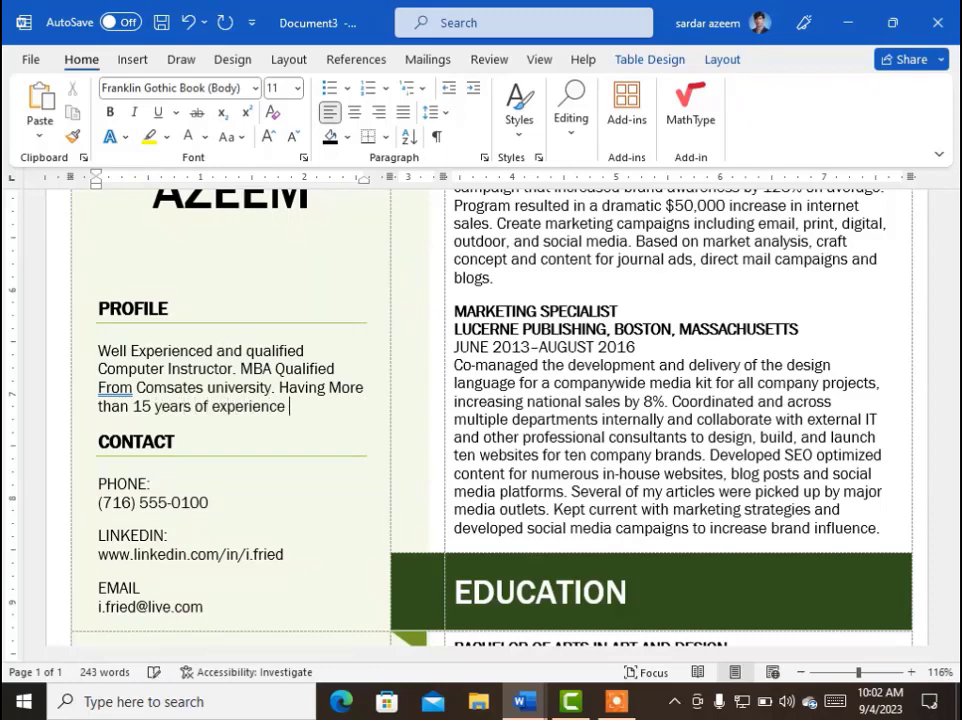
type("senior")
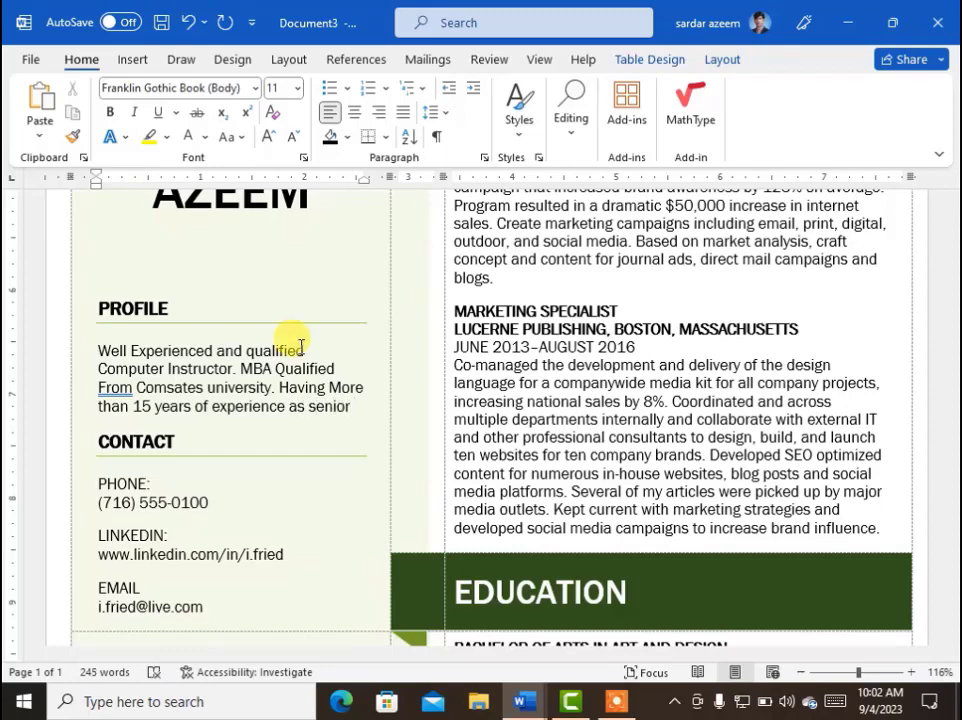
type("T")
key("BackSpace")
type("IT ")
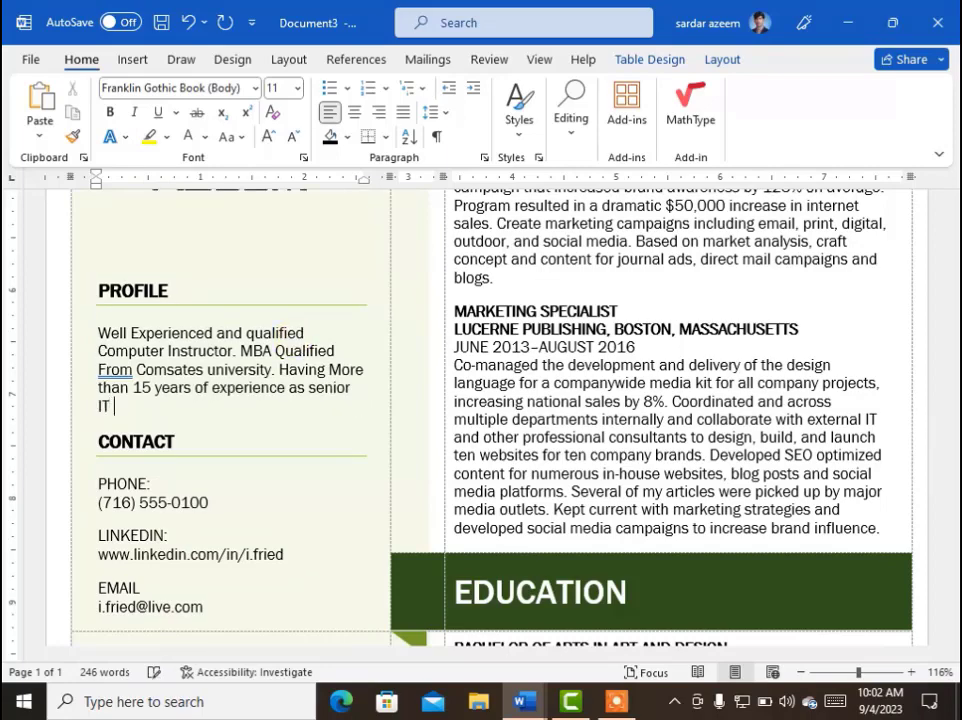
type("Instructor a")
type("nd ")
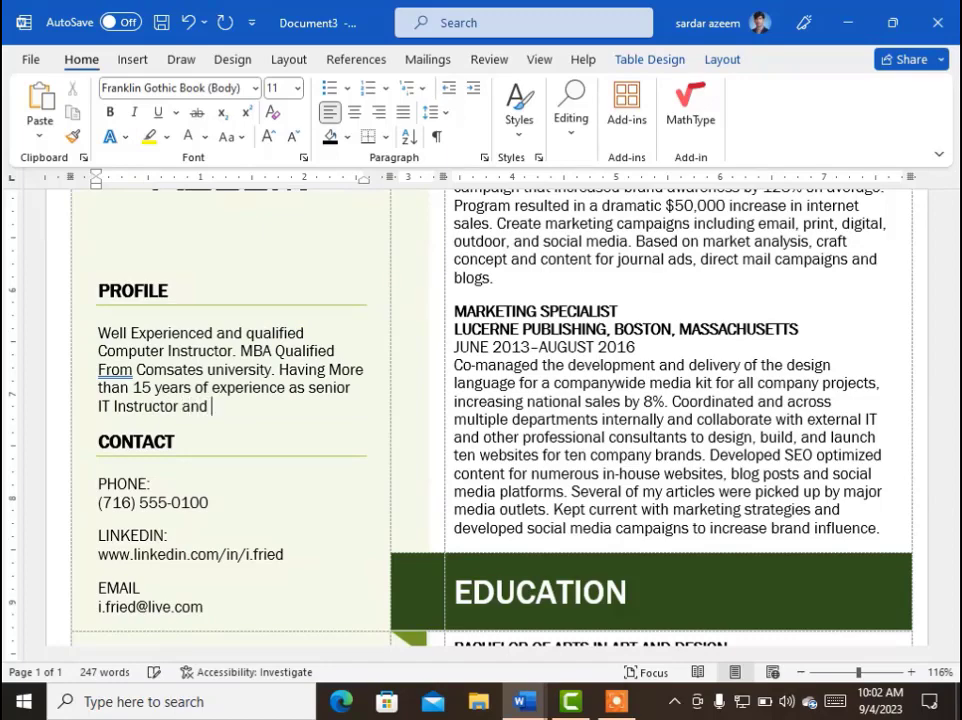
type("Having ")
type("Manageent")
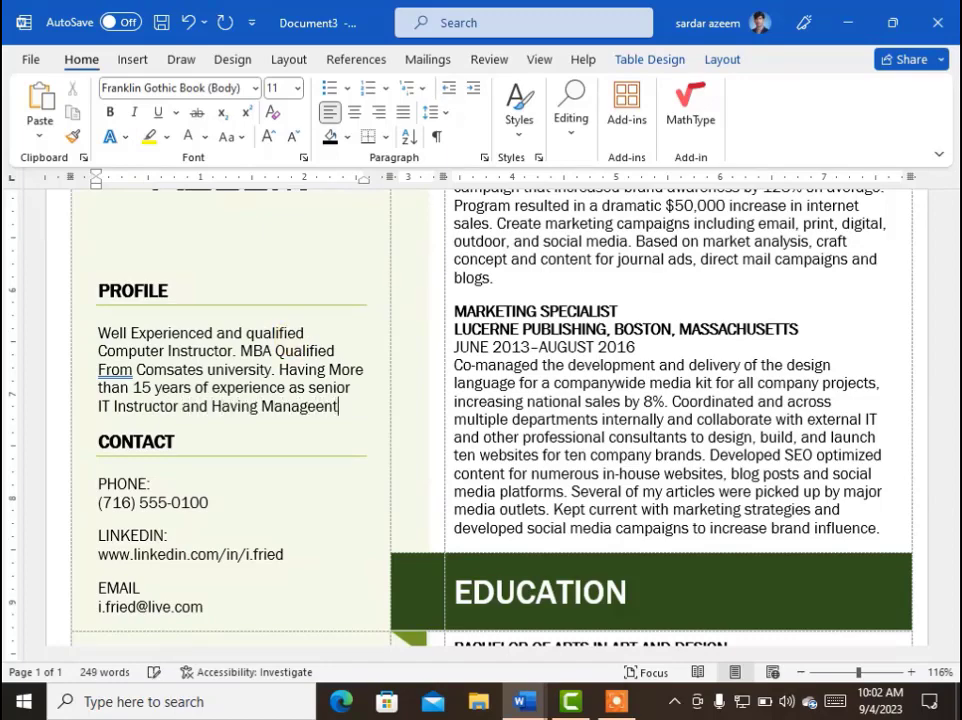
key("BackSpace")
key("BackSpace")
type("men")
type("Ex")
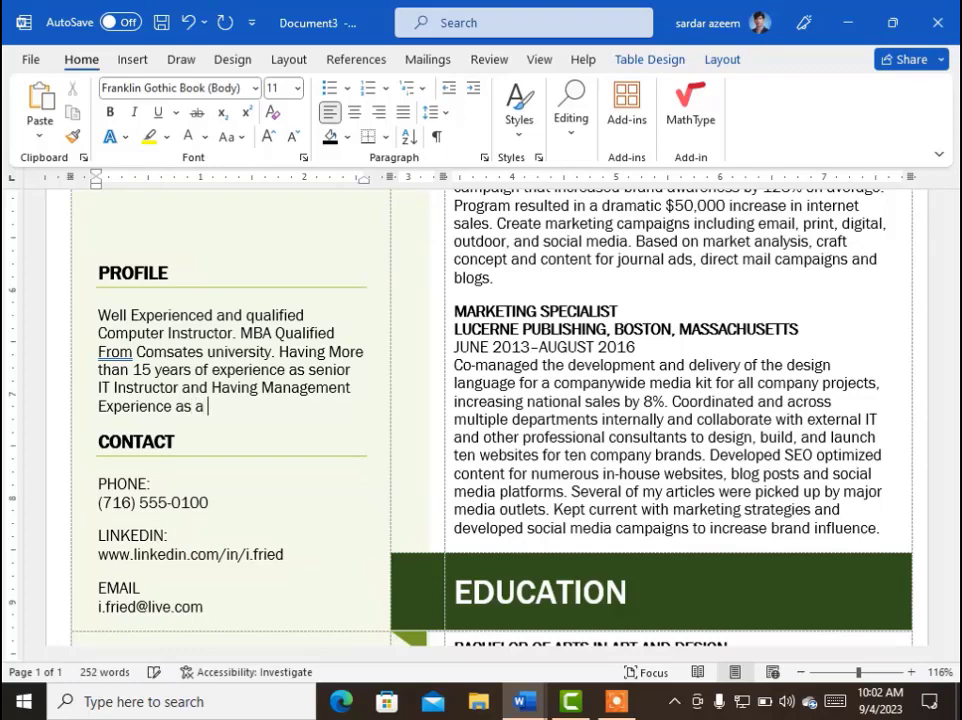
type("Principal")
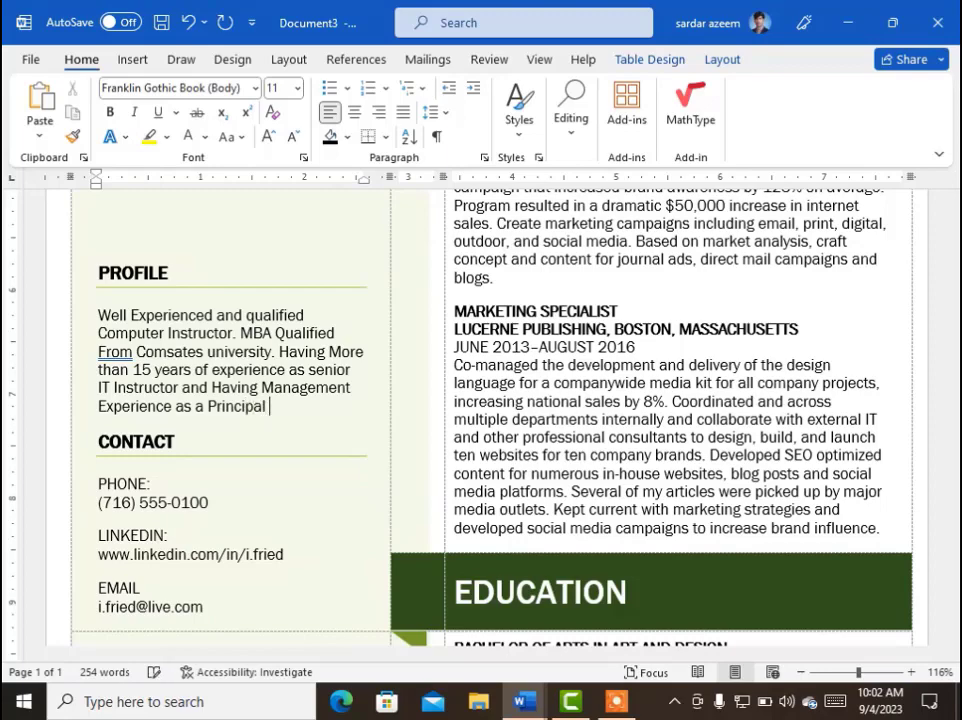
type("PICT.")
Replace the sample phone number with the owner's phone number.
scroll(245, 385, "down", 1)
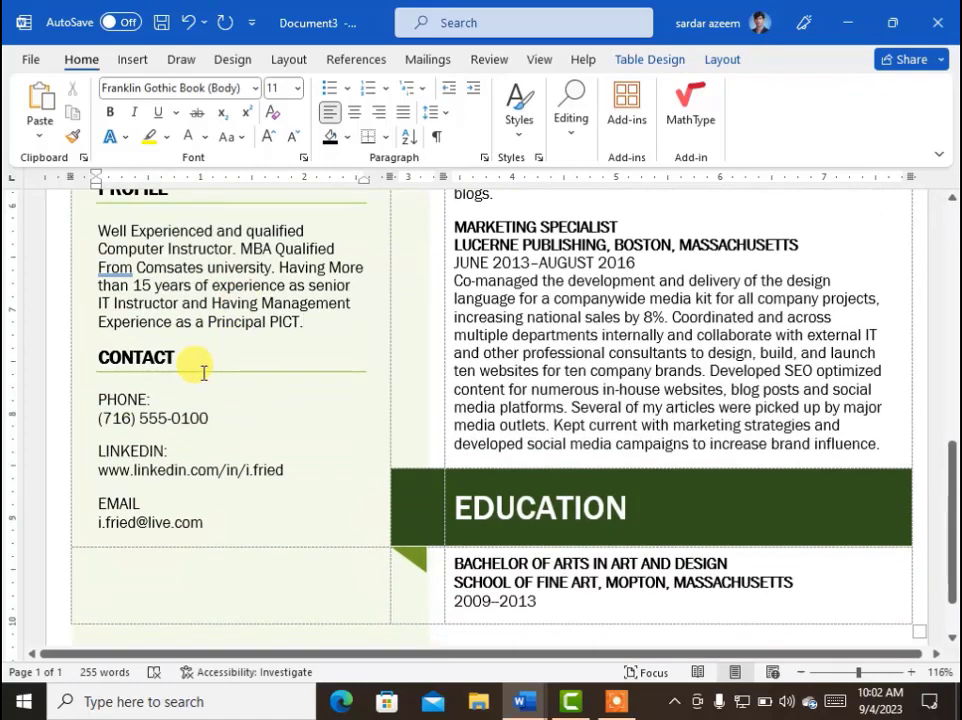
triple_click(157, 418)
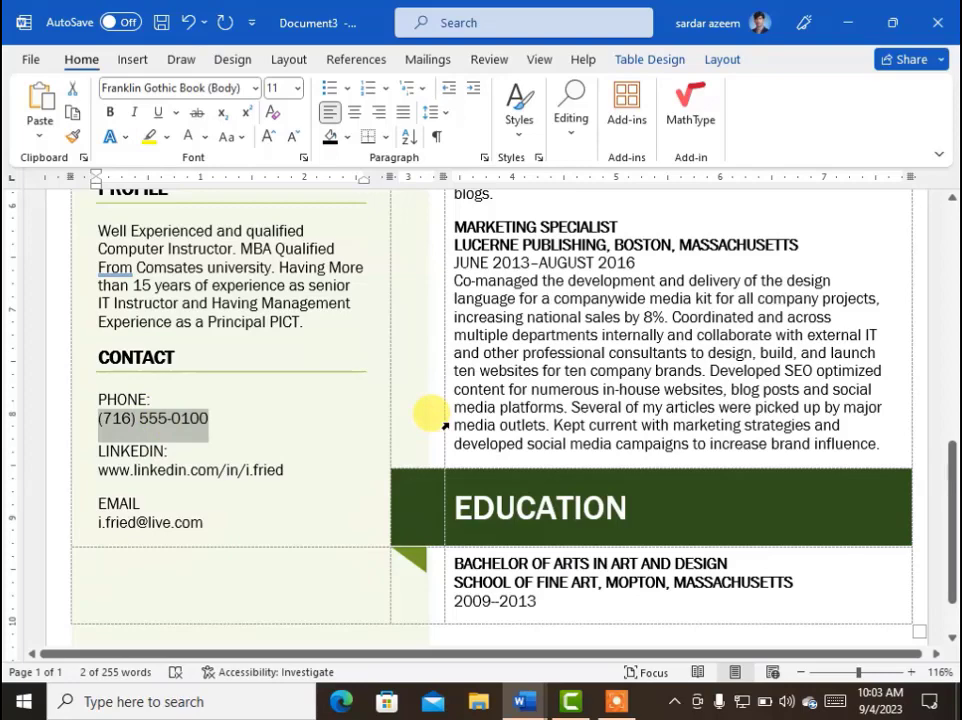
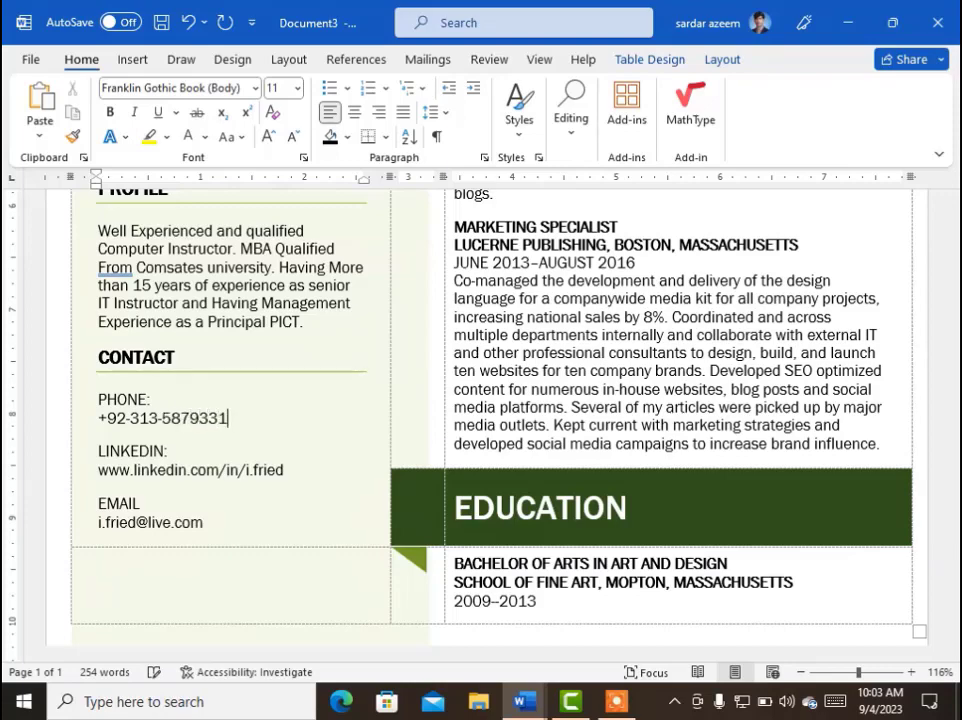
Replace the sample LinkedIn address and e-mail with the owner's own LinkedIn name and e-mail.
double_click(184, 471)
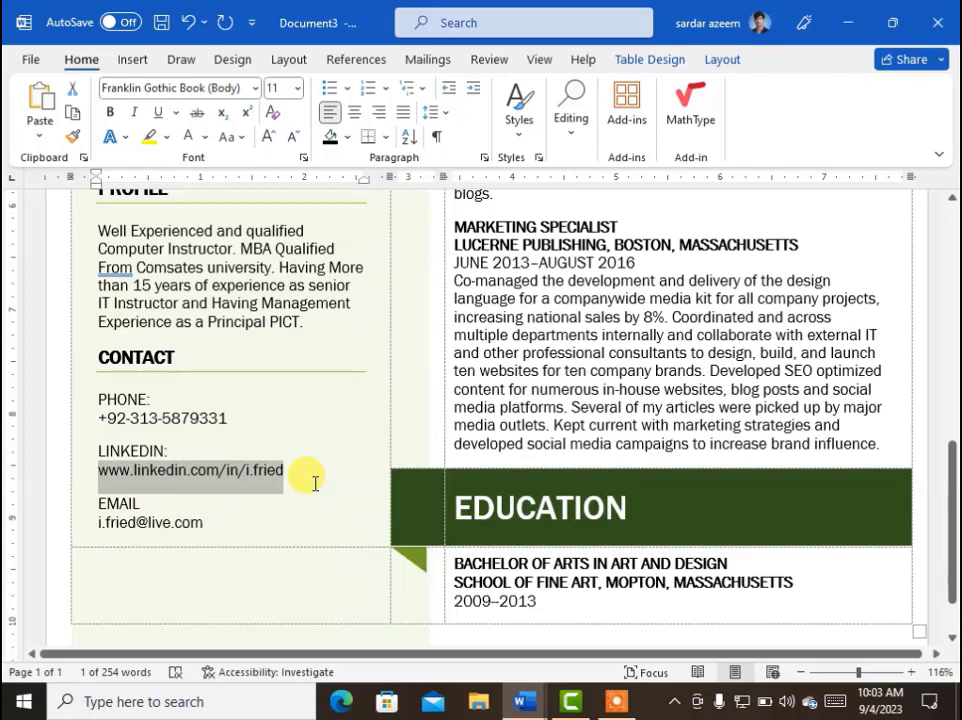
left_click(315, 483)
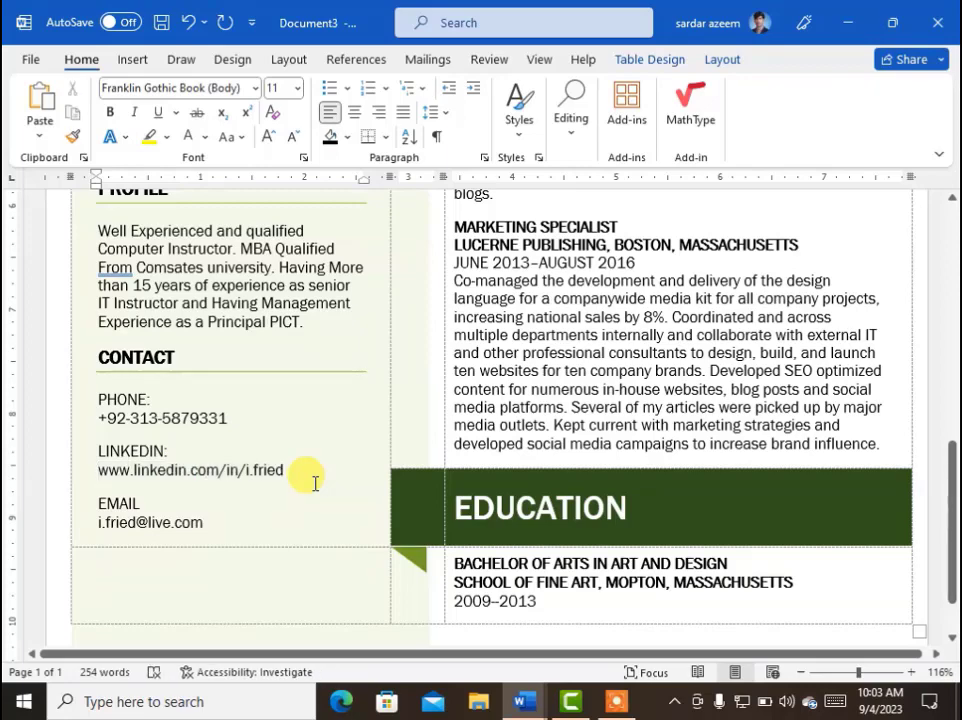
key("shift+Home")
key("BackSpace")
key("BackSpace")
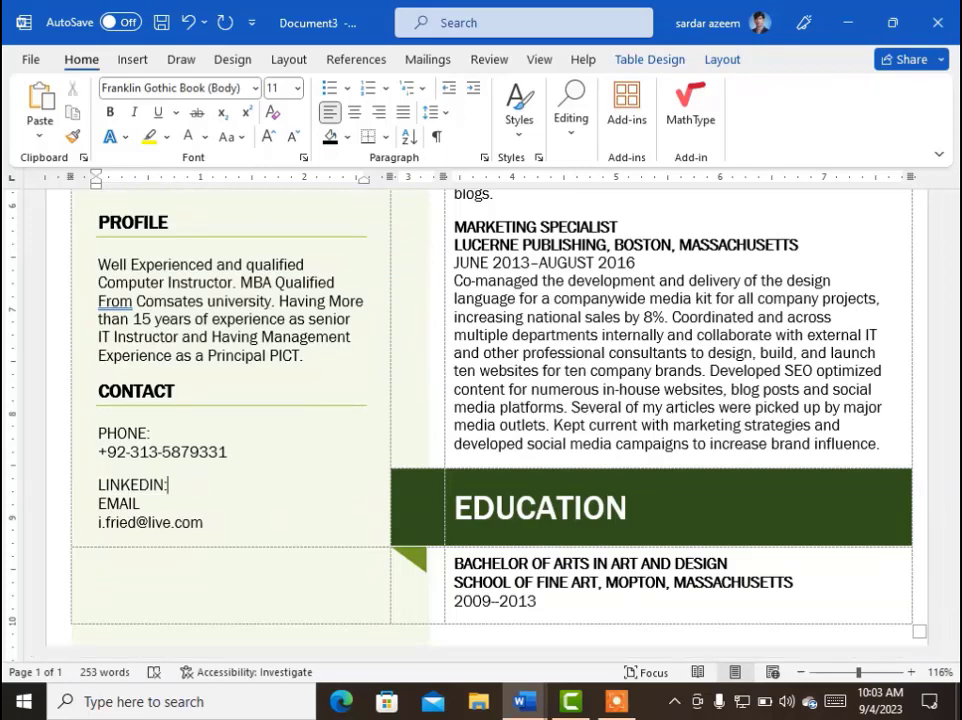
key("Return")
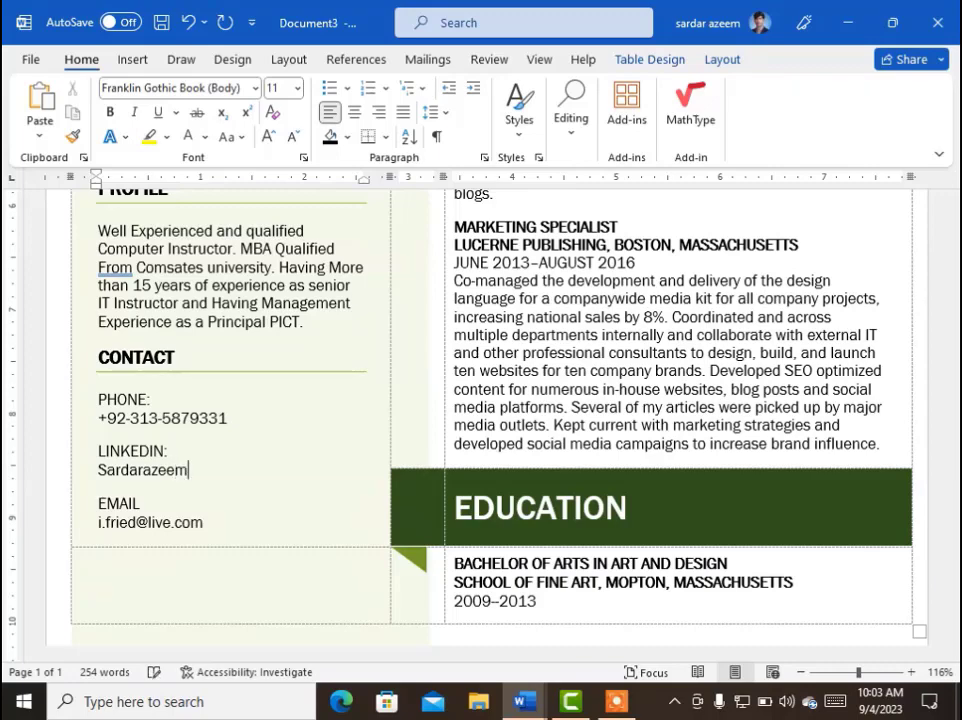
double_click(191, 530)
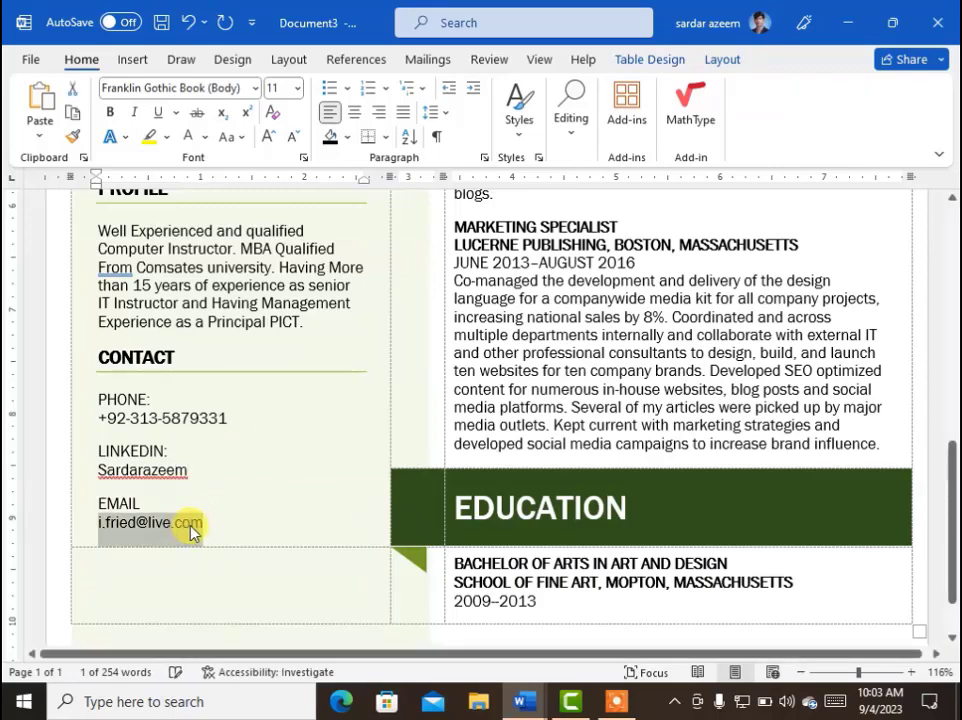
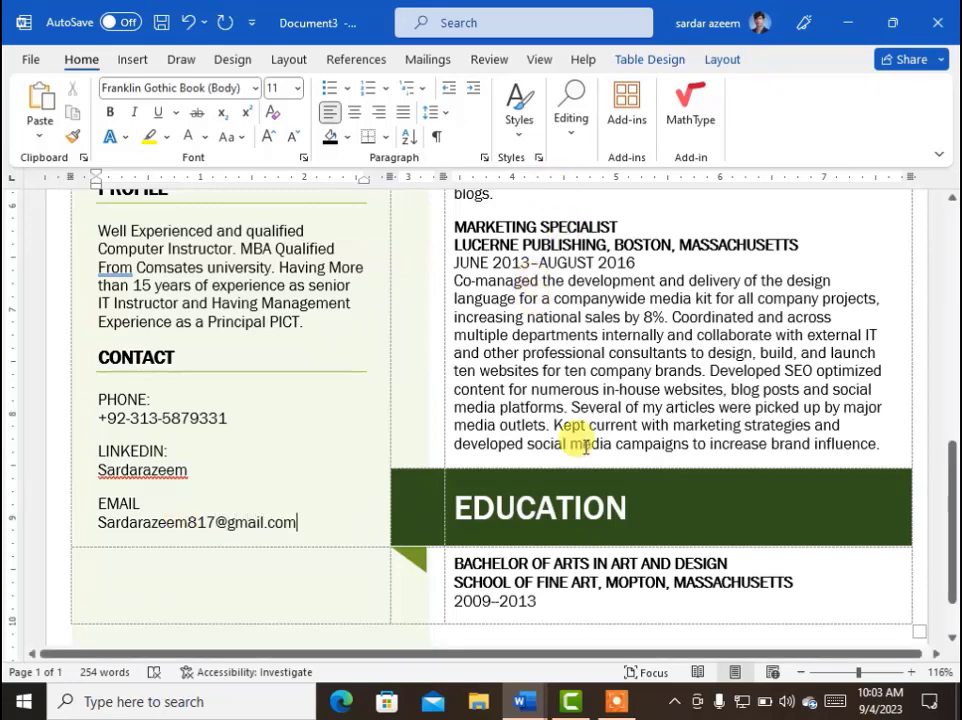
scroll(605, 408, "up", 1)
scroll(610, 415, "up", 4)
scroll(608, 410, "up", 3)
scroll(611, 414, "up", 2)
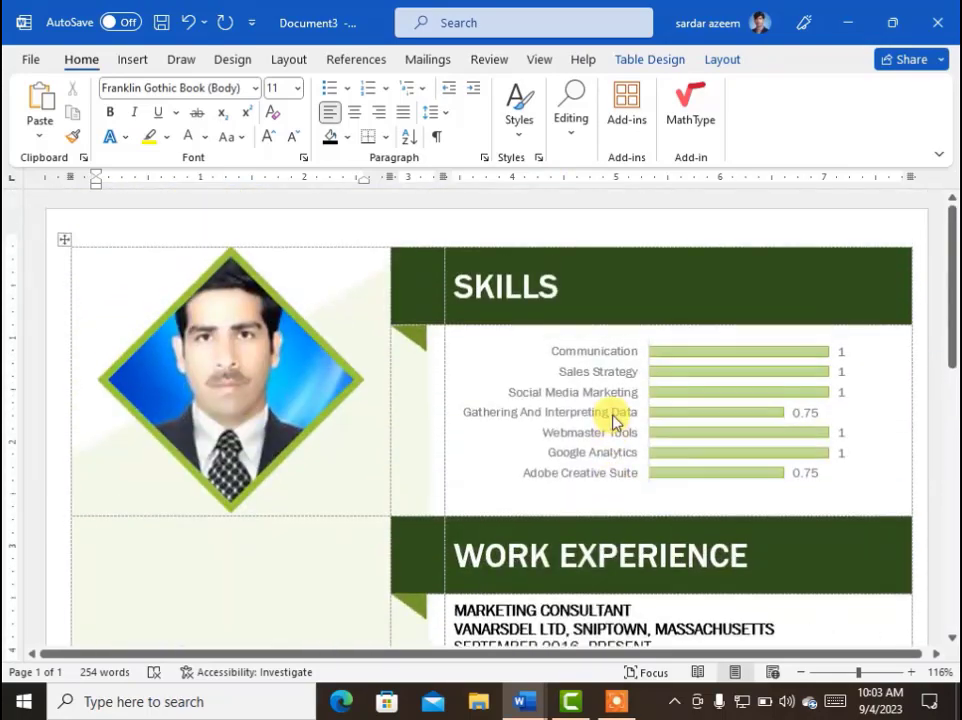
left_click(620, 378)
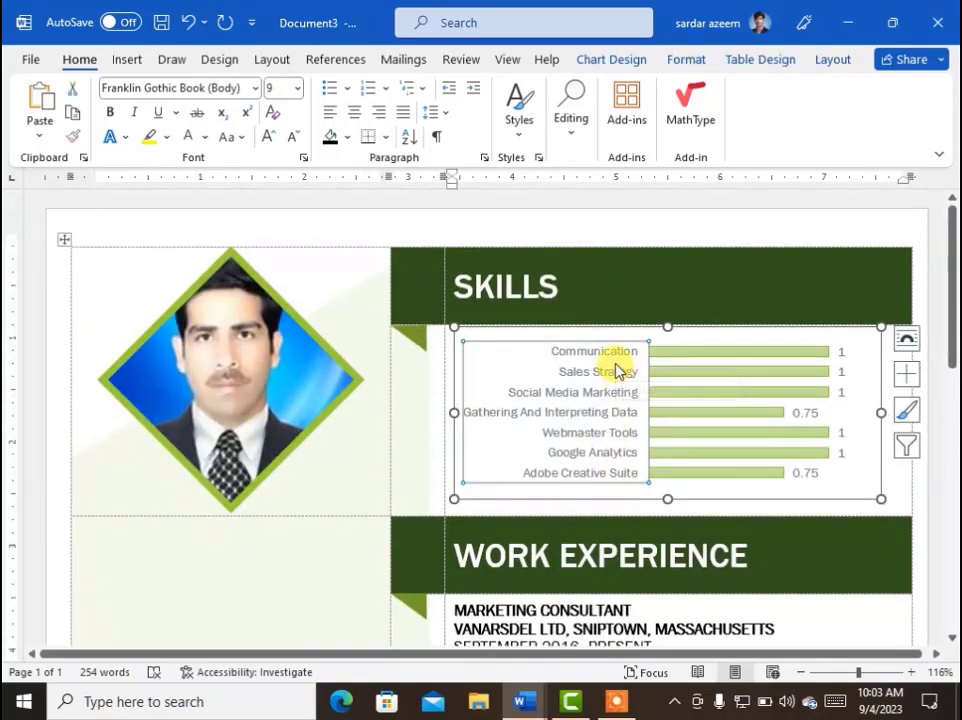
left_click(726, 377)
scroll(726, 377, "down", 2)
scroll(650, 275, "down", 1)
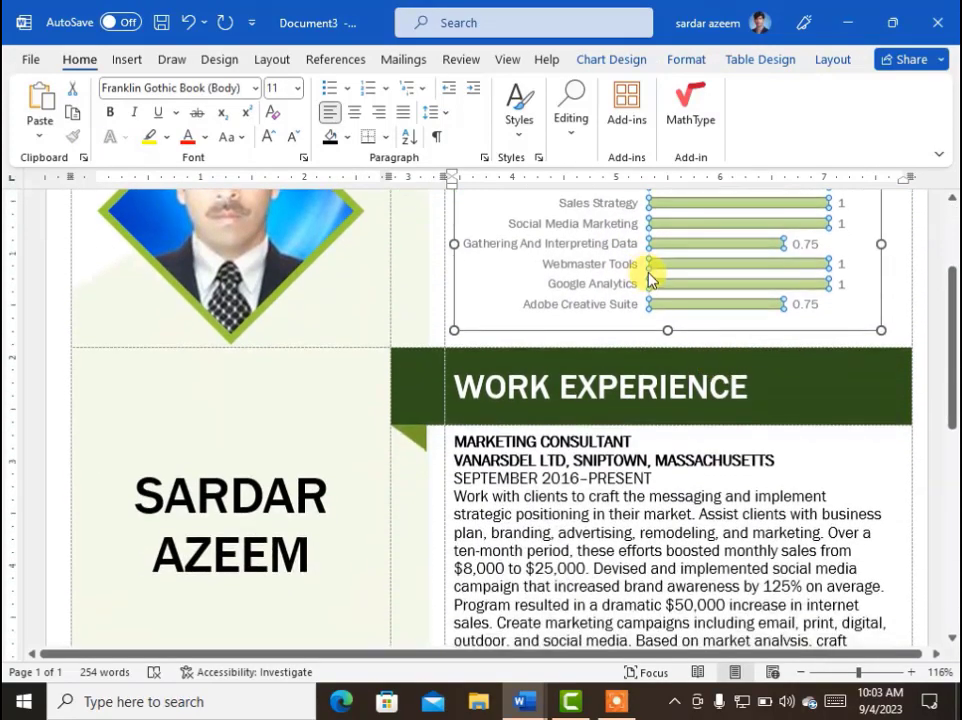
scroll(640, 268, "up", 2)
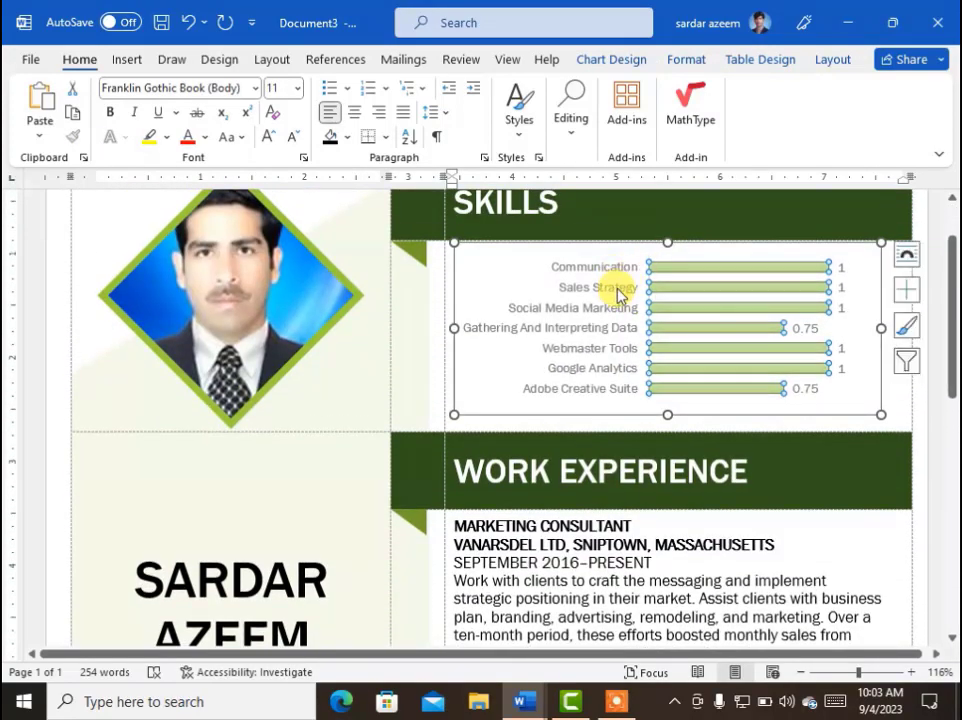
left_click(616, 286)
double_click(614, 288)
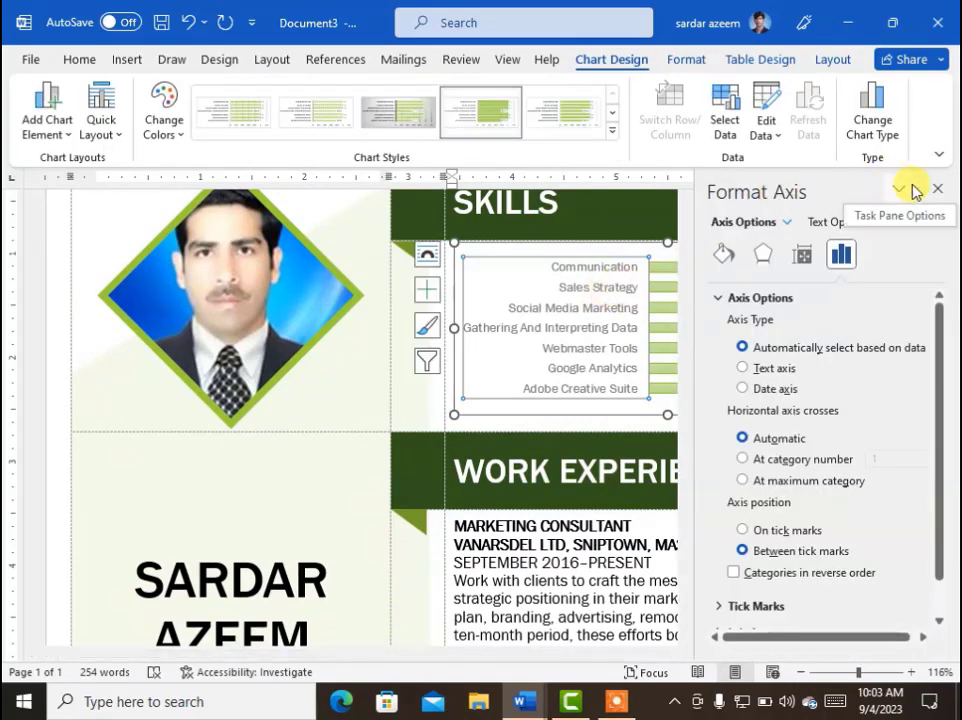
left_click(937, 188)
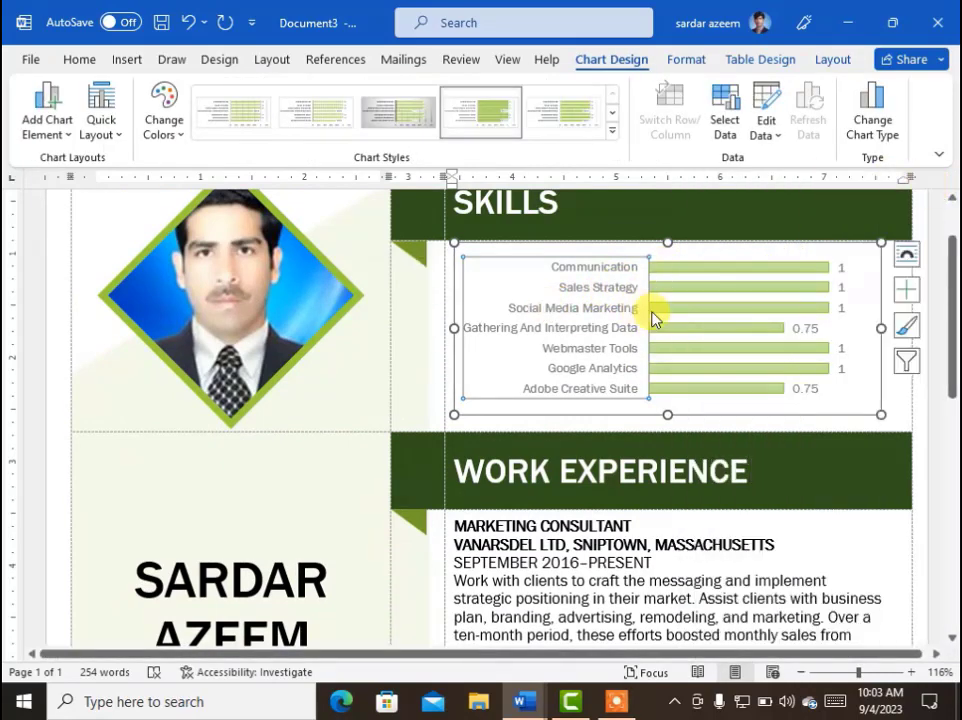
left_click(650, 310)
scroll(783, 268, "down", 3)
scroll(783, 268, "down", 2)
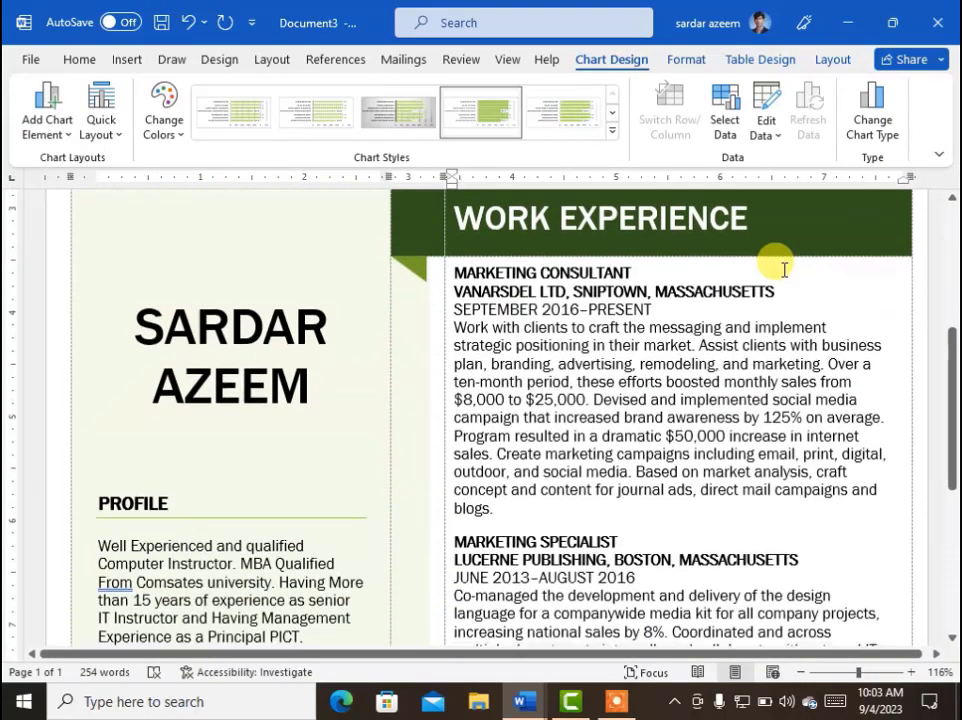
triple_click(554, 309)
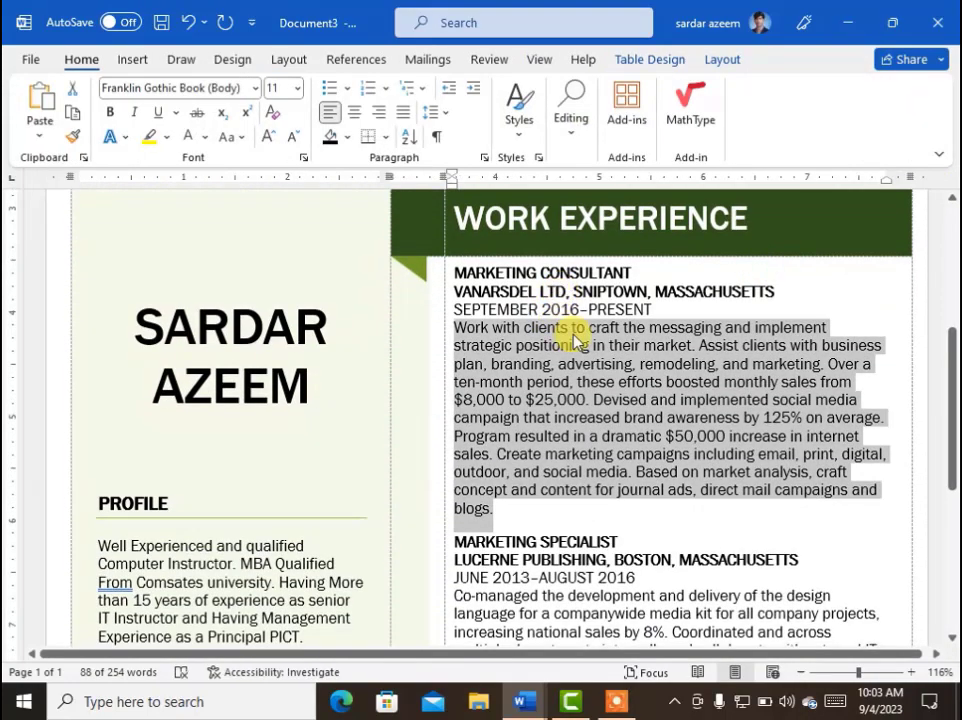
scroll(569, 340, "down", 6)
scroll(575, 344, "down", 1)
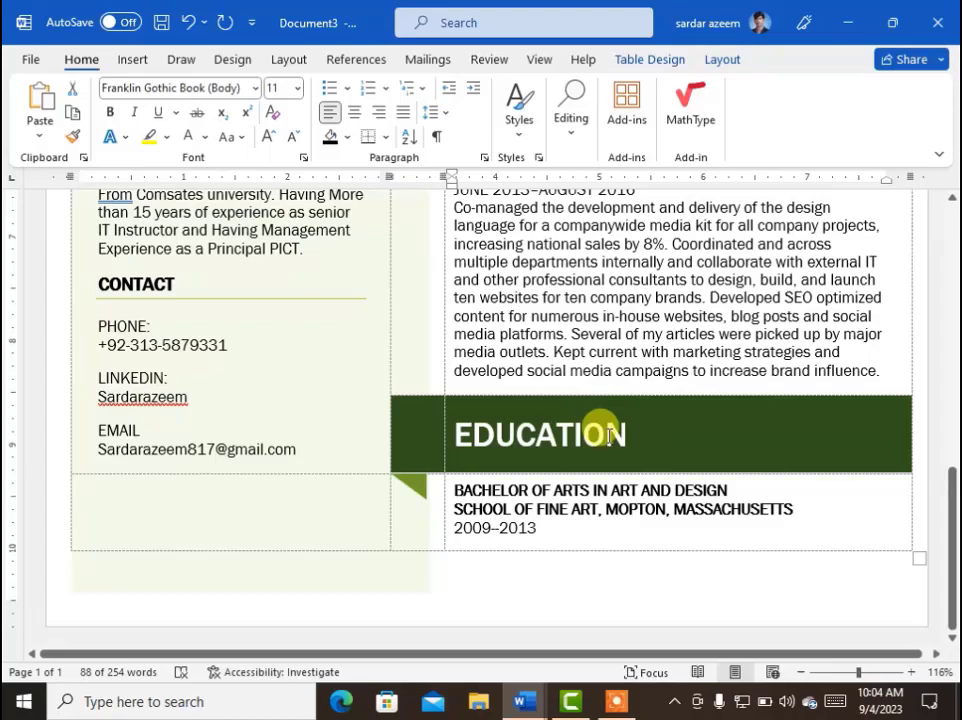
triple_click(612, 507)
scroll(623, 243, "up", 6)
scroll(628, 243, "up", 7)
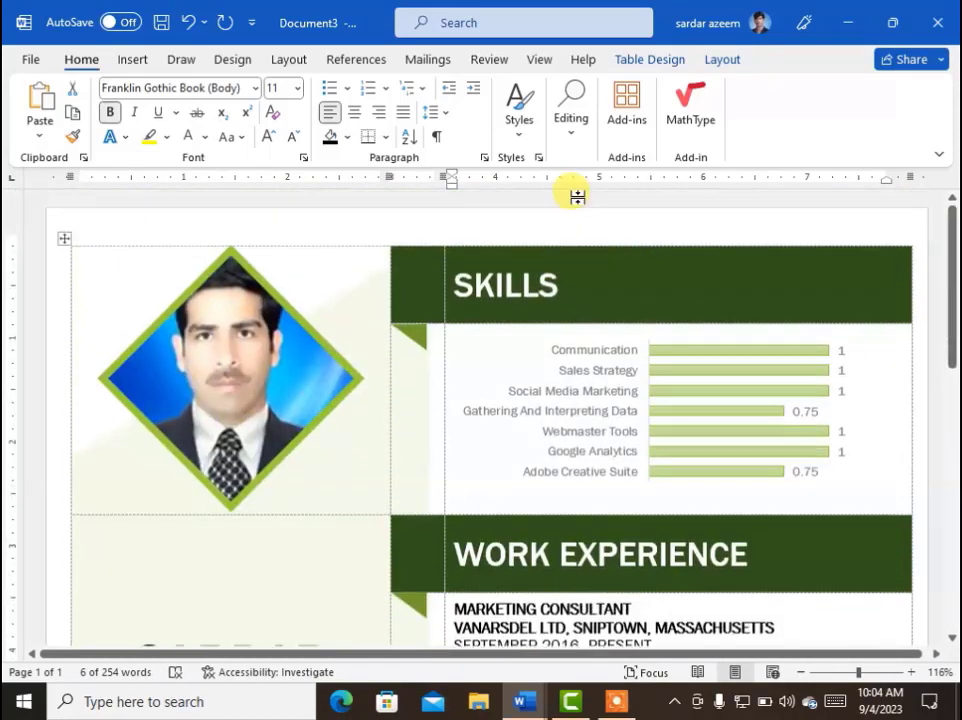
Save the resume as the Word document SKILLS in the Documents folder.
left_click(30, 60)
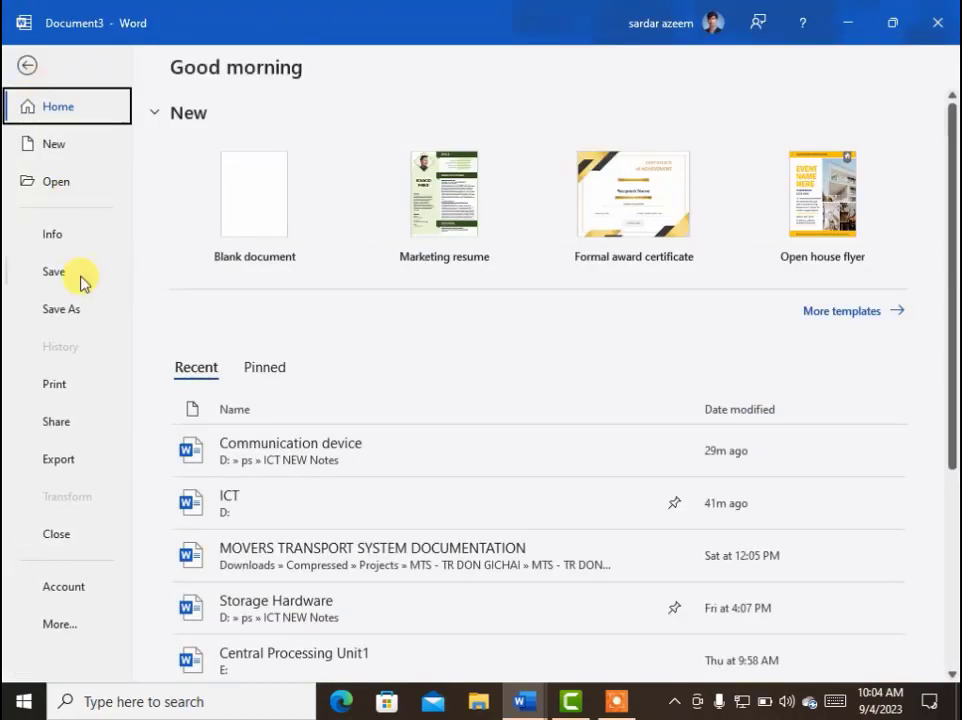
left_click(80, 270)
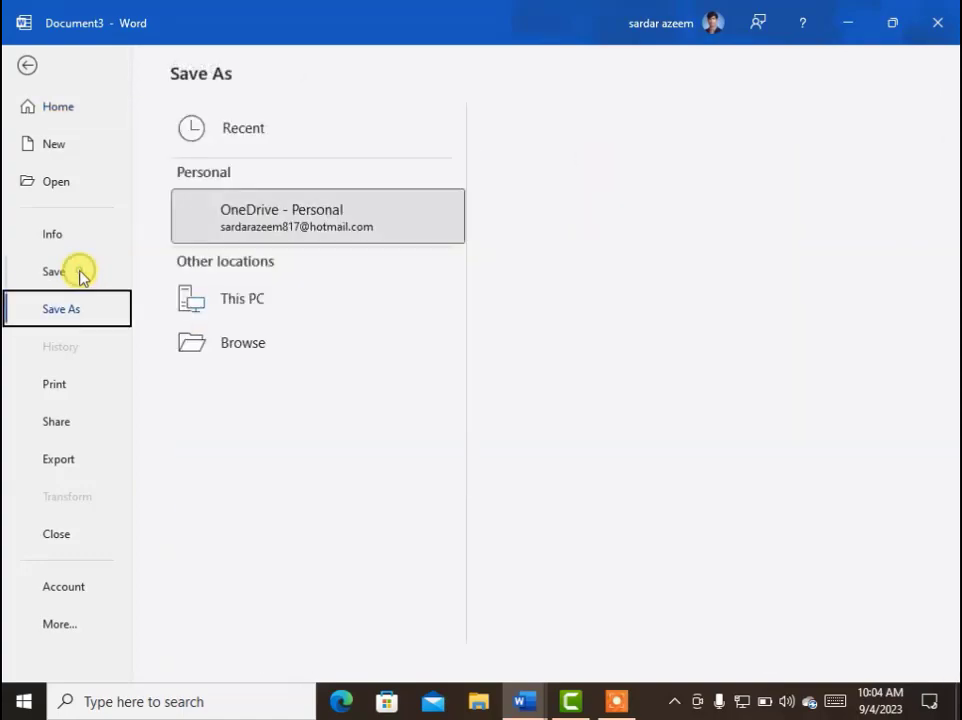
left_click(181, 390)
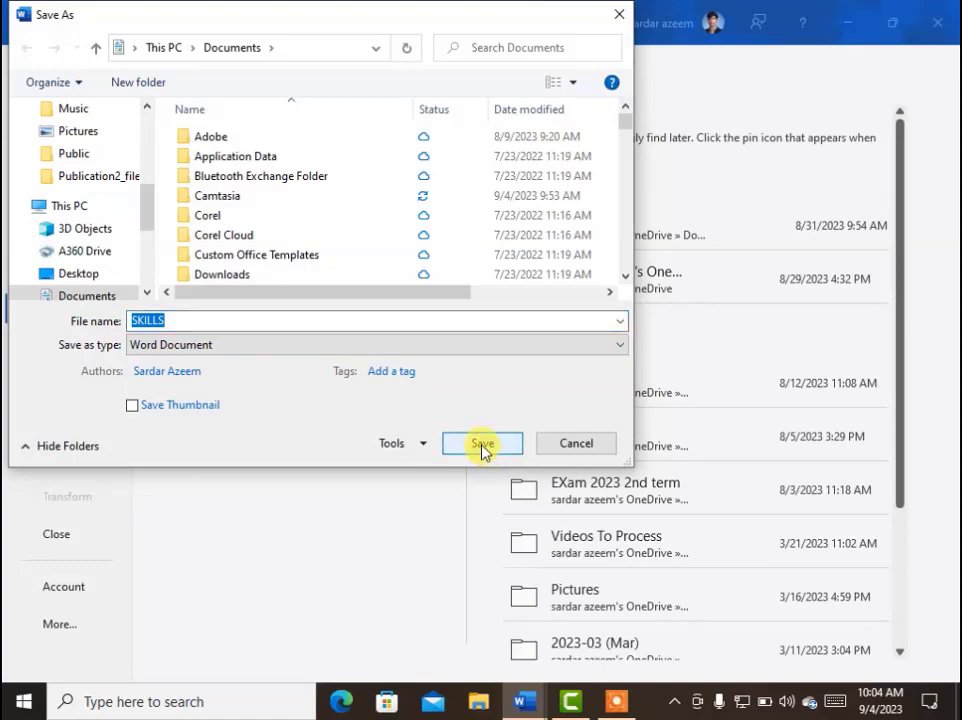
left_click(483, 447)
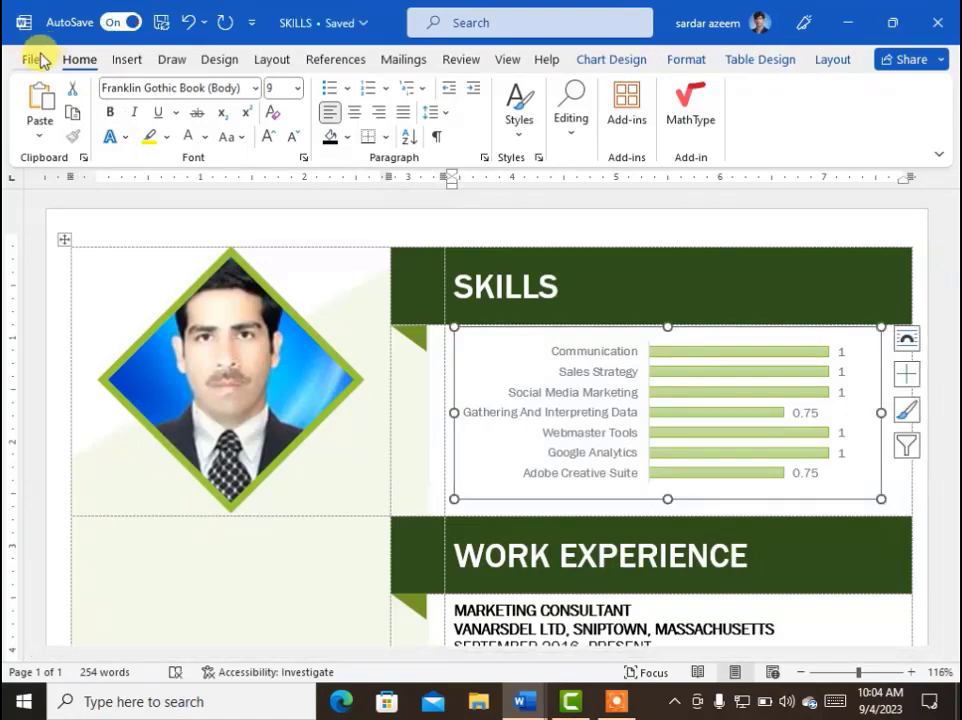
Search online templates for 'calendar' and create a document from the Photo calendar template.
left_click(35, 59)
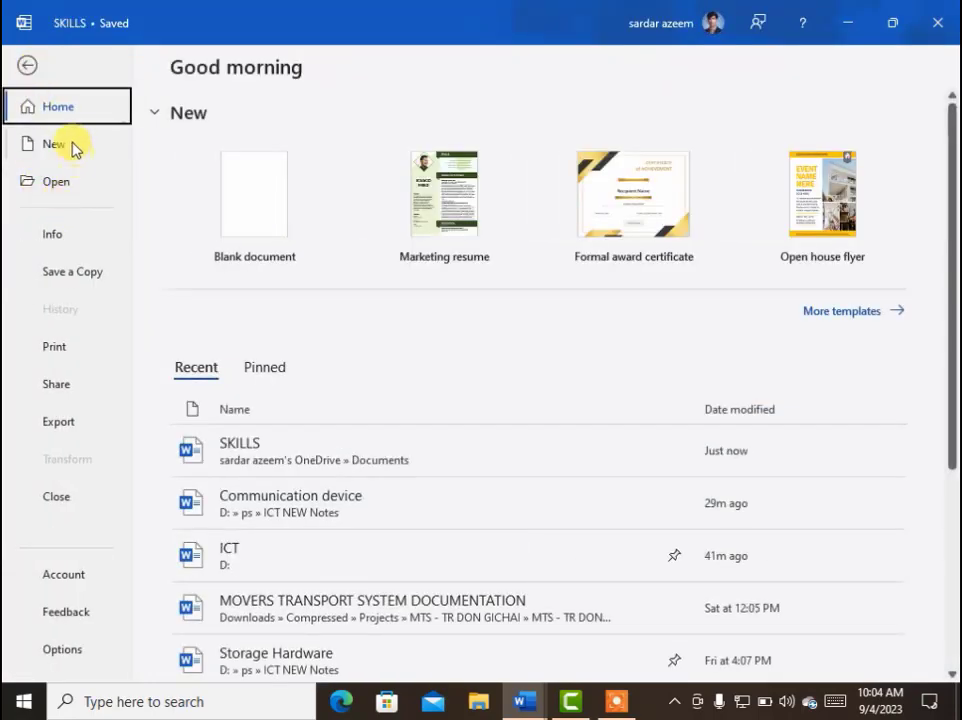
left_click(60, 146)
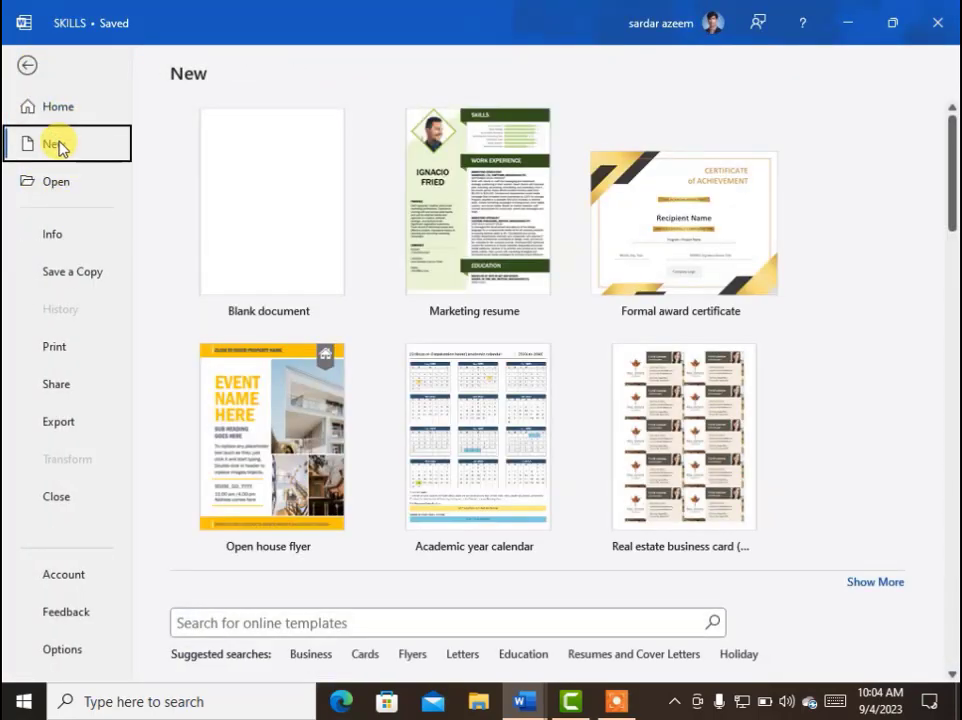
scroll(212, 360, "down", 2)
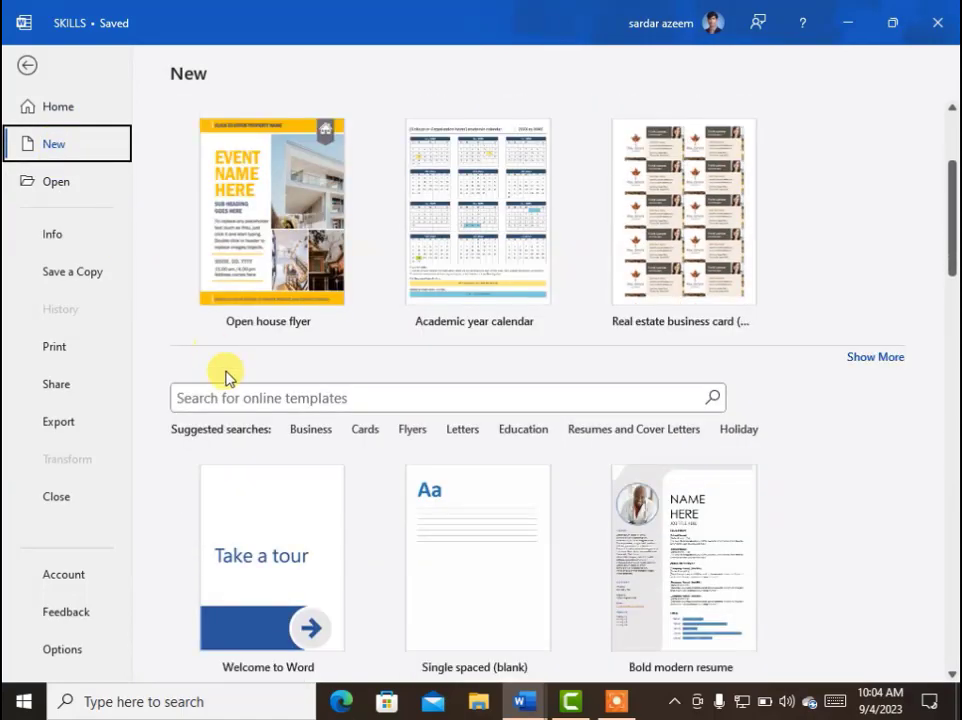
left_click(225, 396)
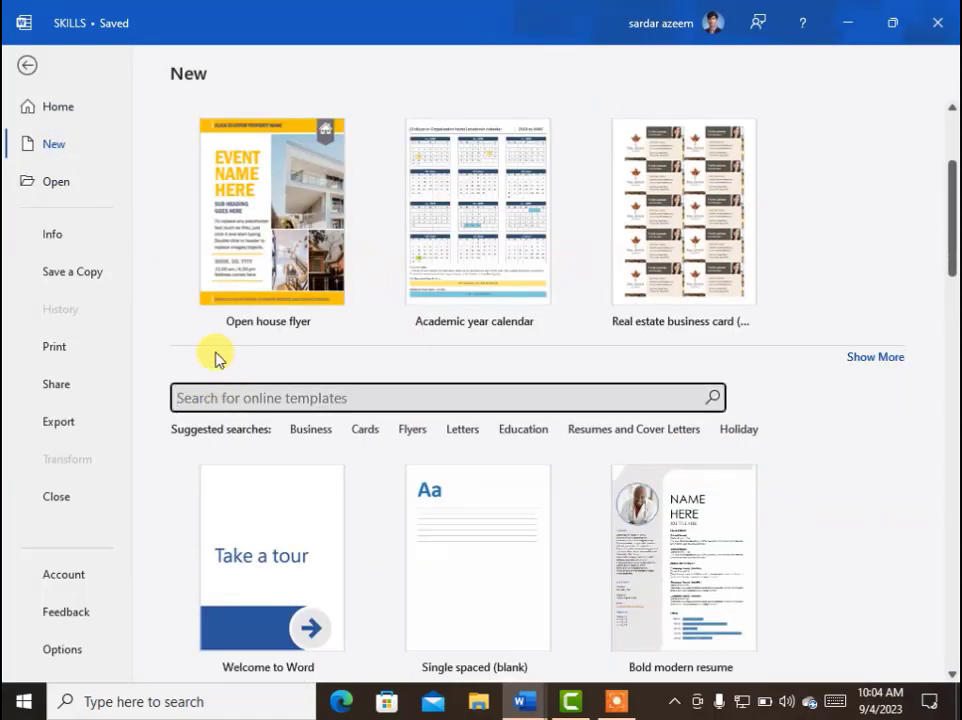
type("calendar")
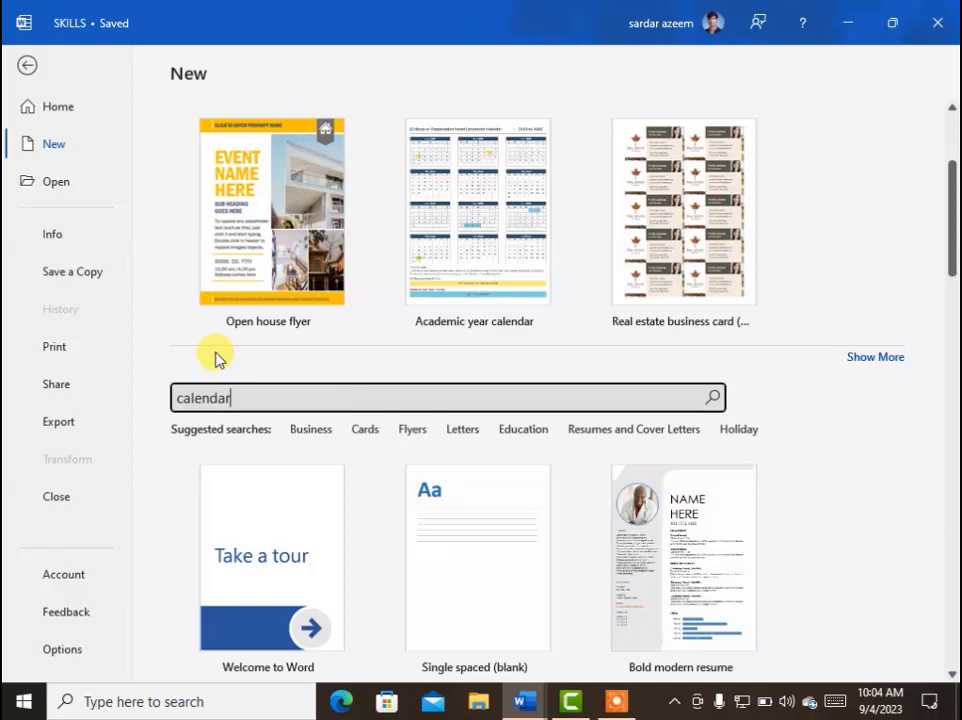
key("Return")
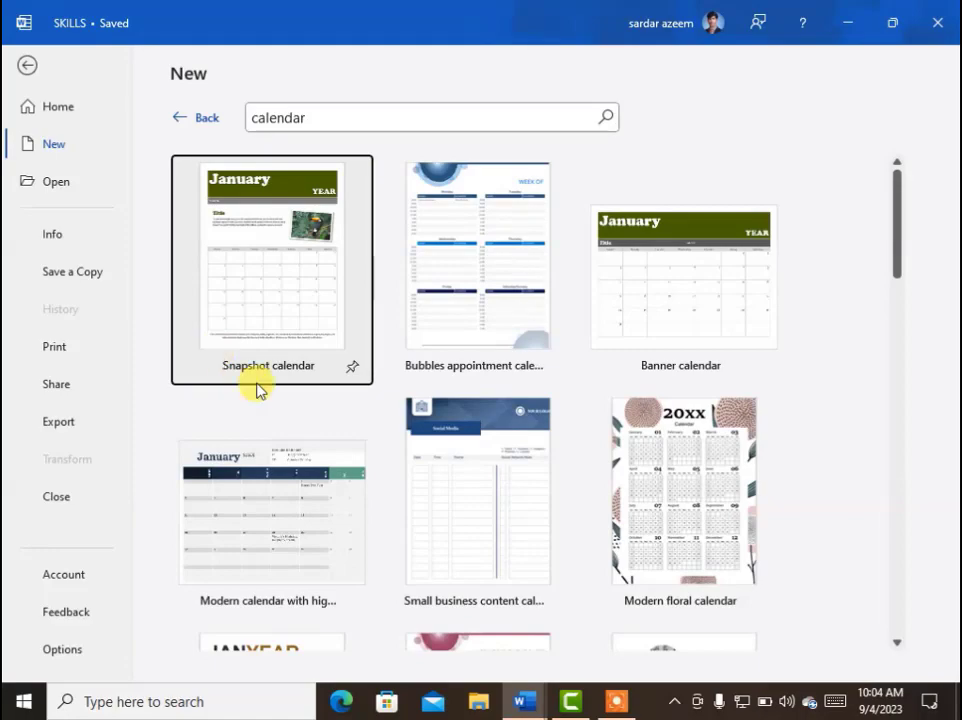
scroll(440, 280, "down", 3)
scroll(451, 340, "down", 3)
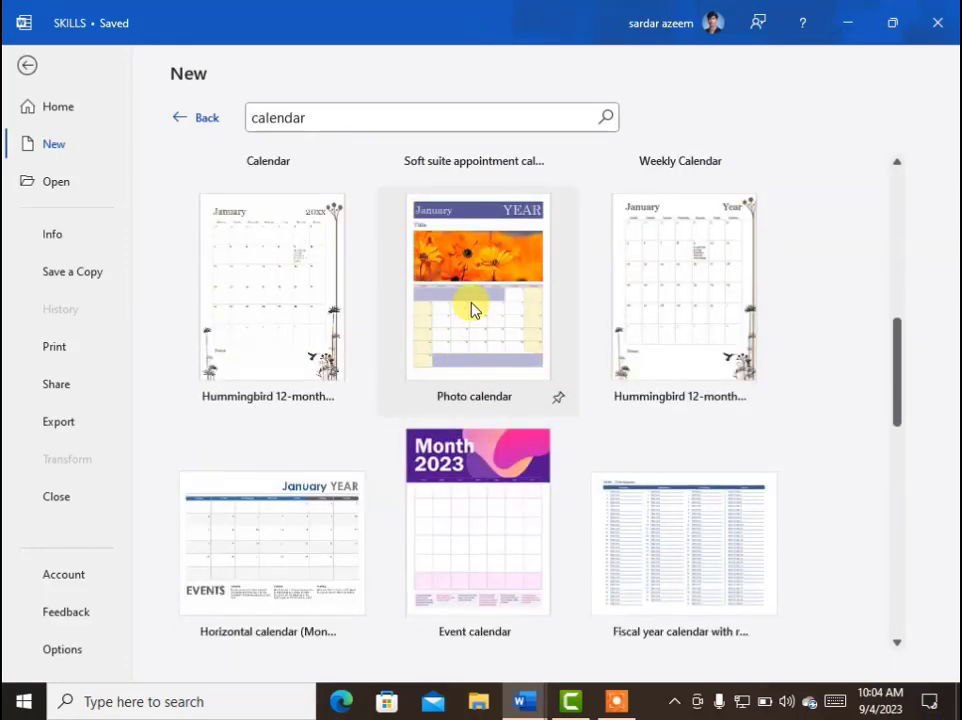
left_click(474, 310)
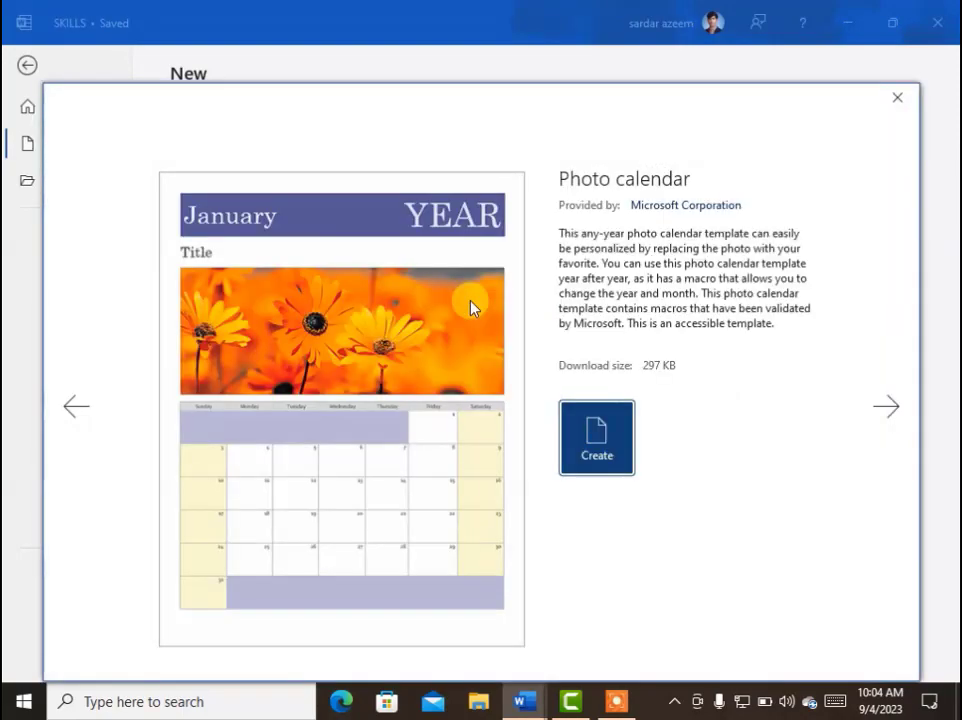
left_click(578, 433)
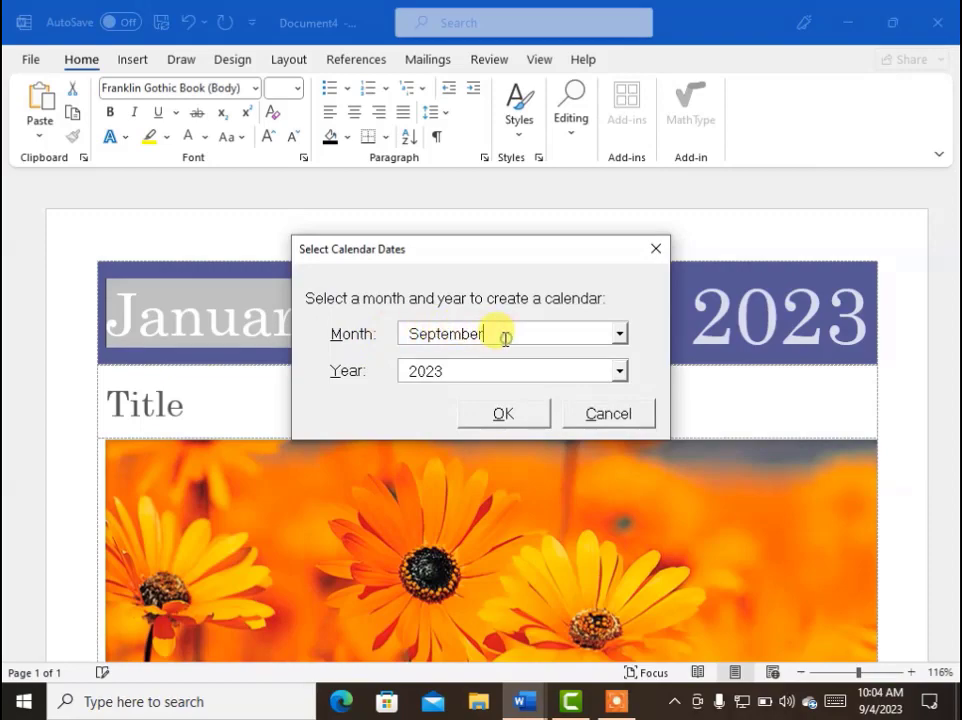
Set the calendar dates to September 2023 and confirm them.
left_click_drag(505, 338, 399, 330)
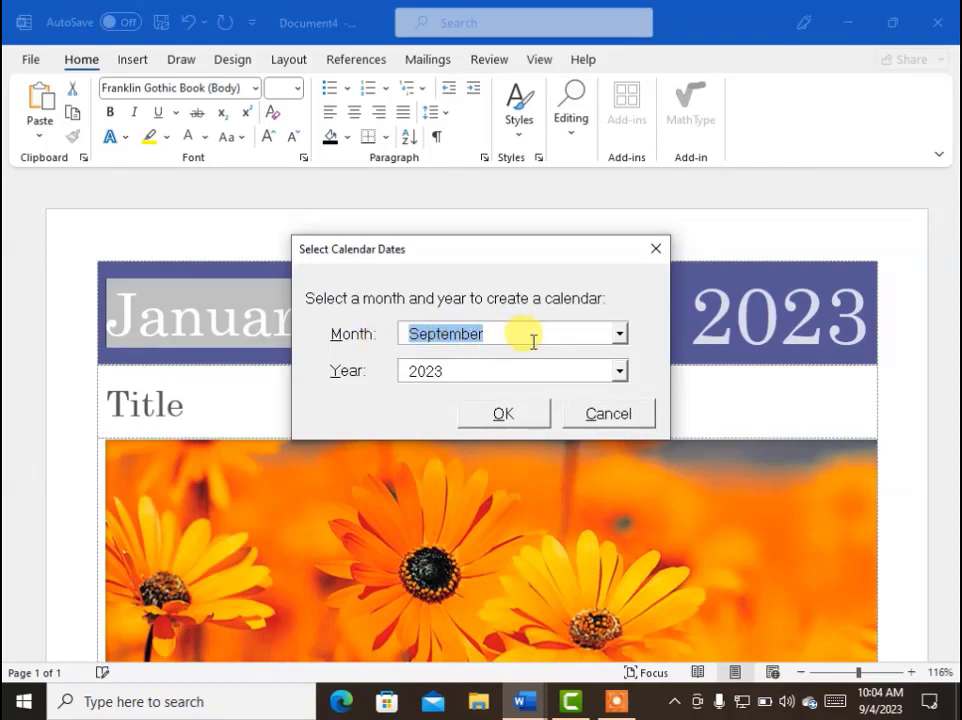
left_click(618, 336)
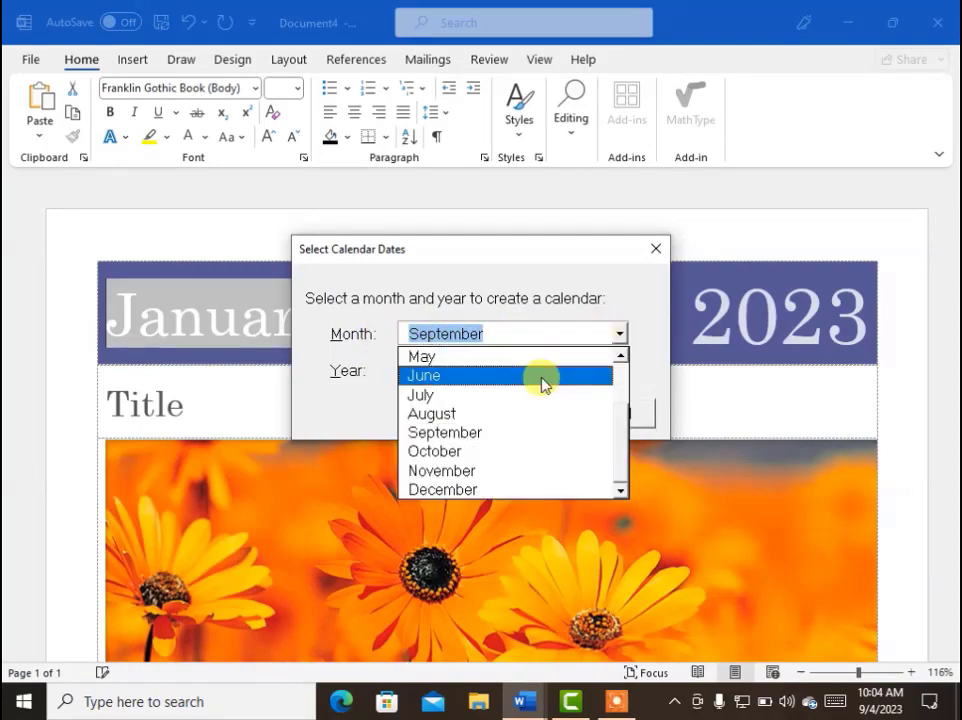
left_click(489, 431)
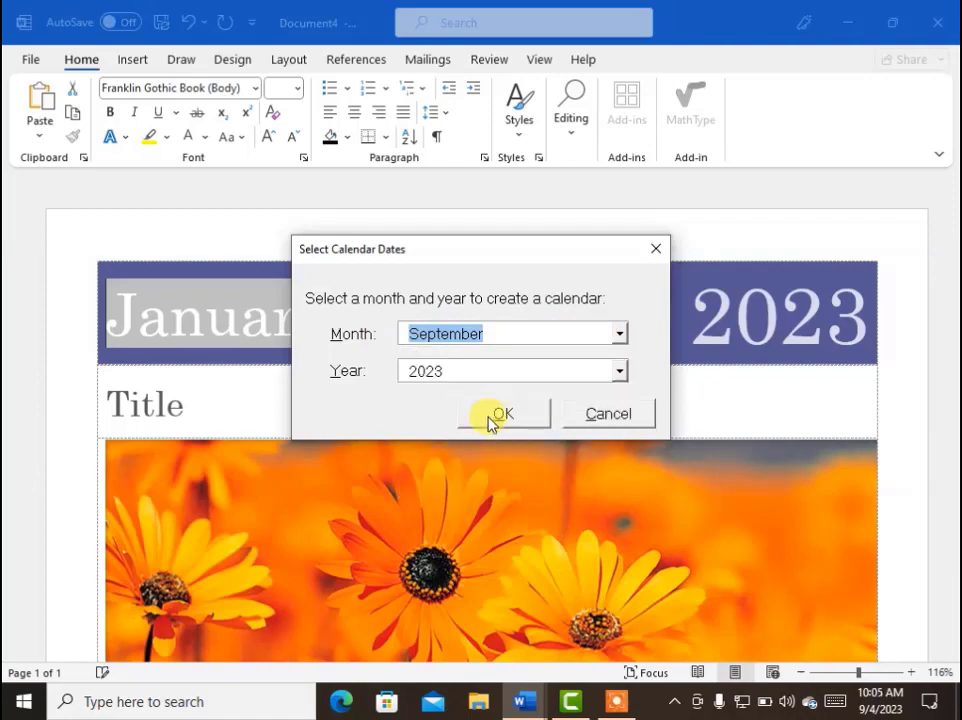
left_click(490, 418)
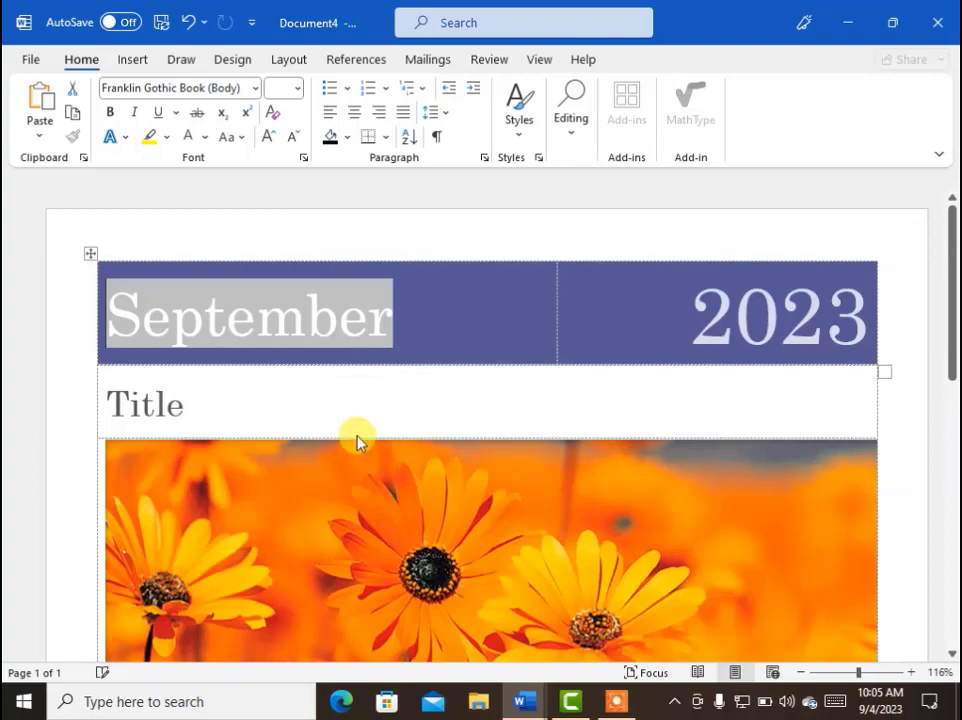
Replace the Title placeholder with 'PICT Cal' and dismiss the calendar message.
left_click(176, 407)
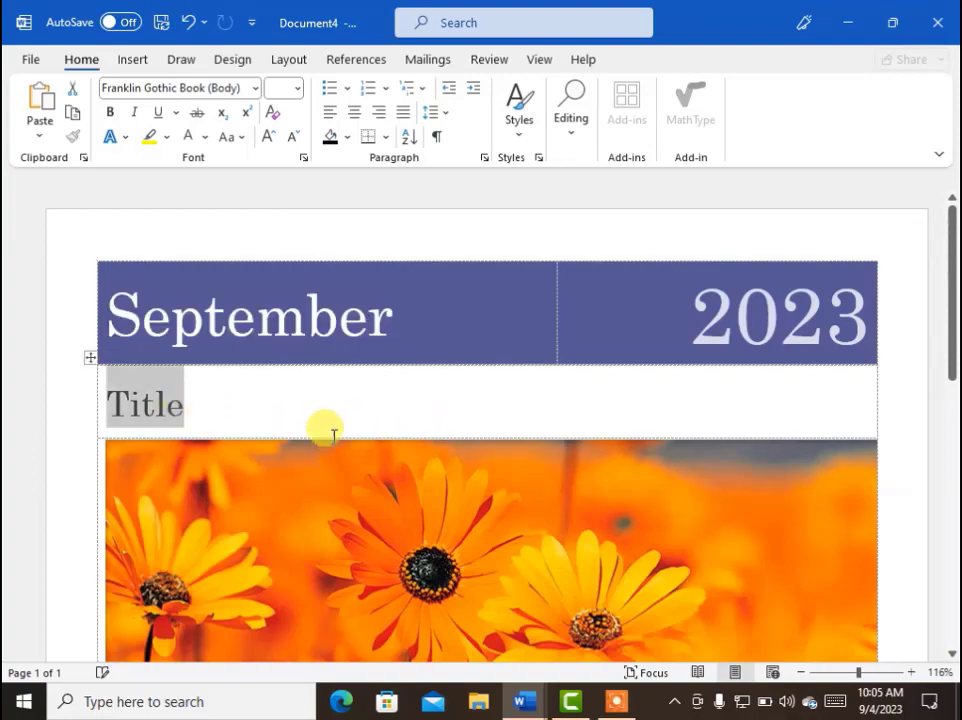
type("PICT ")
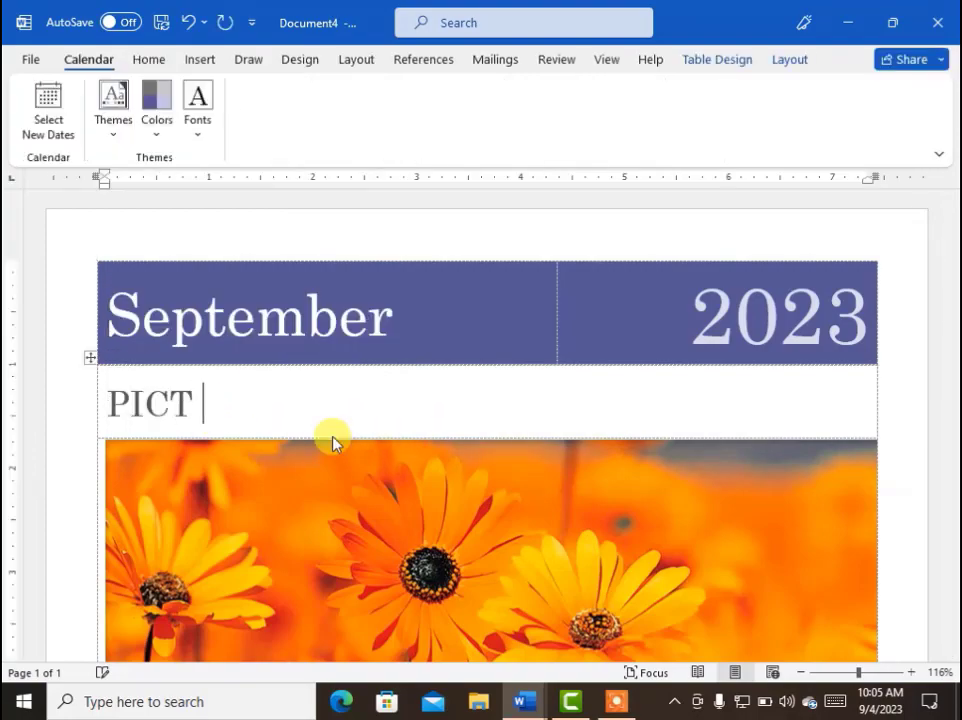
type("Cal")
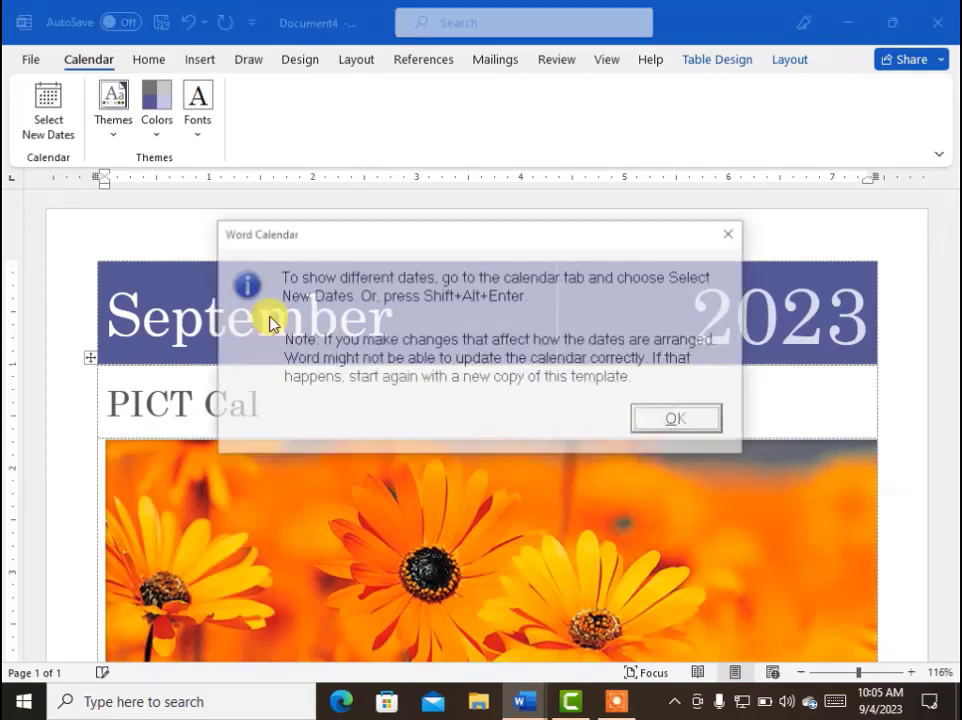
left_click(660, 417)
Select the flower photo in the calendar.
scroll(500, 449, "down", 3)
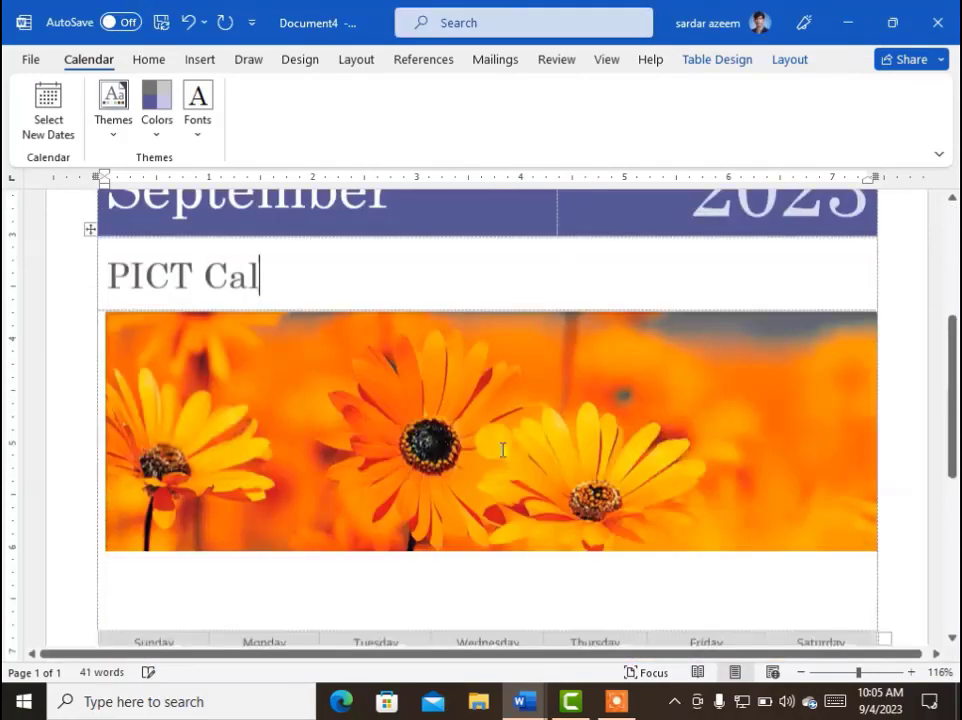
scroll(410, 369, "down", 3)
left_click(410, 369)
scroll(411, 367, "up", 1)
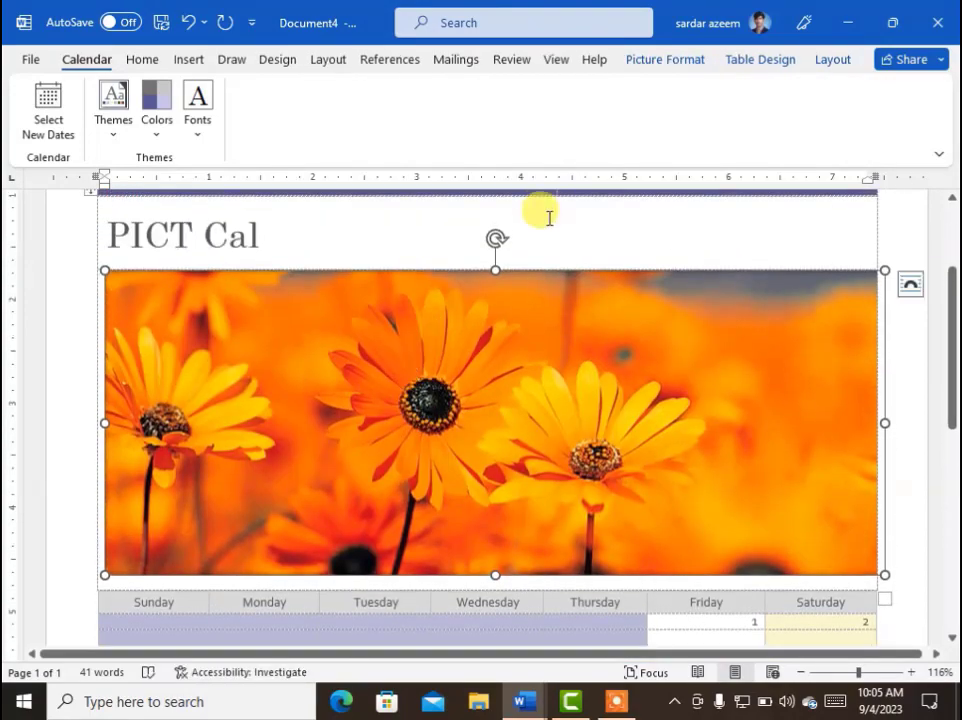
Replace the flower photo with wallpaper2you_332130 from the F: drive's Wallpapers folder.
left_click(687, 62)
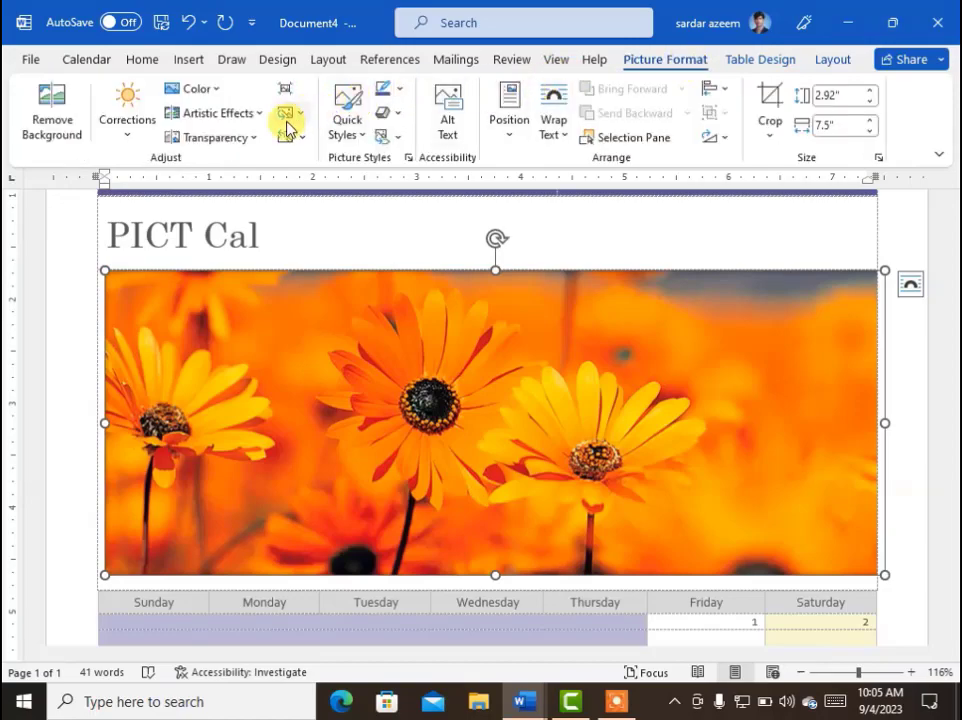
left_click(287, 122)
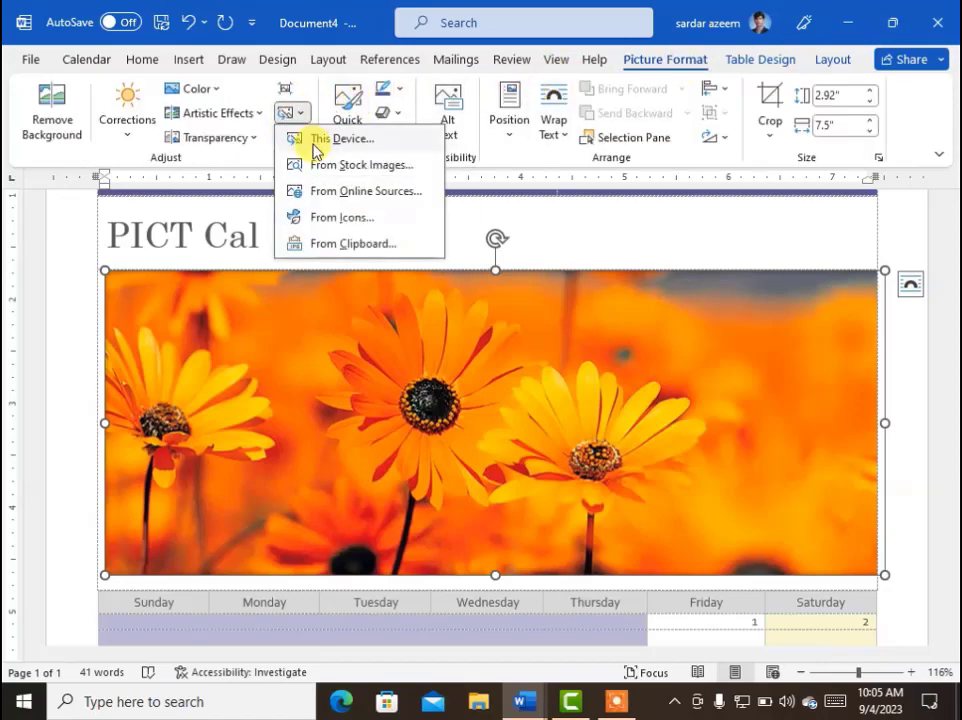
left_click(314, 141)
scroll(120, 272, "down", 2)
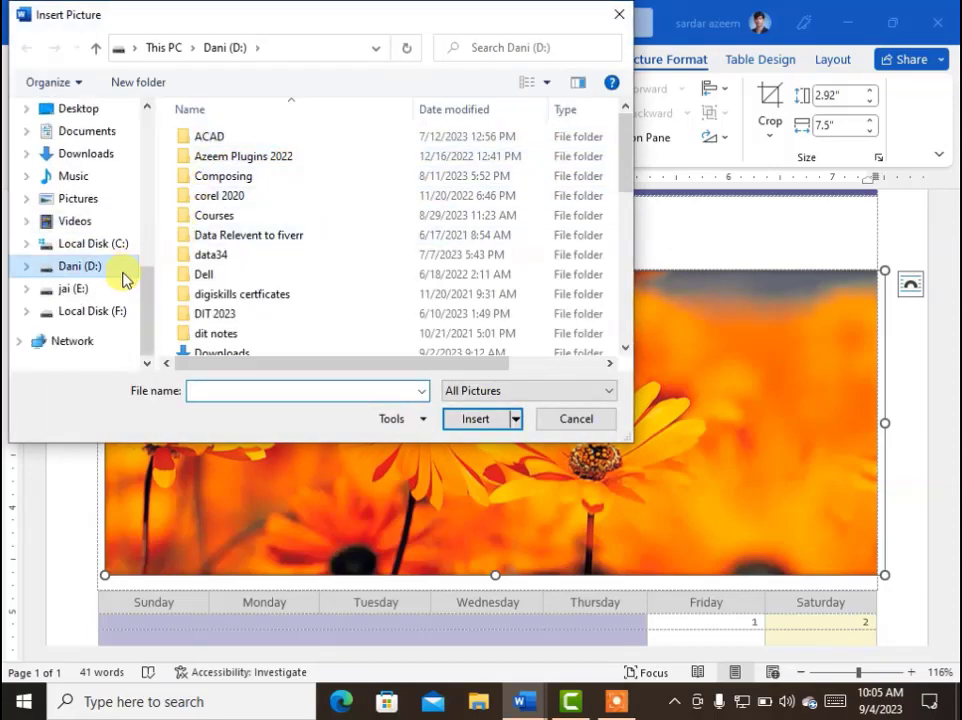
left_click(100, 311)
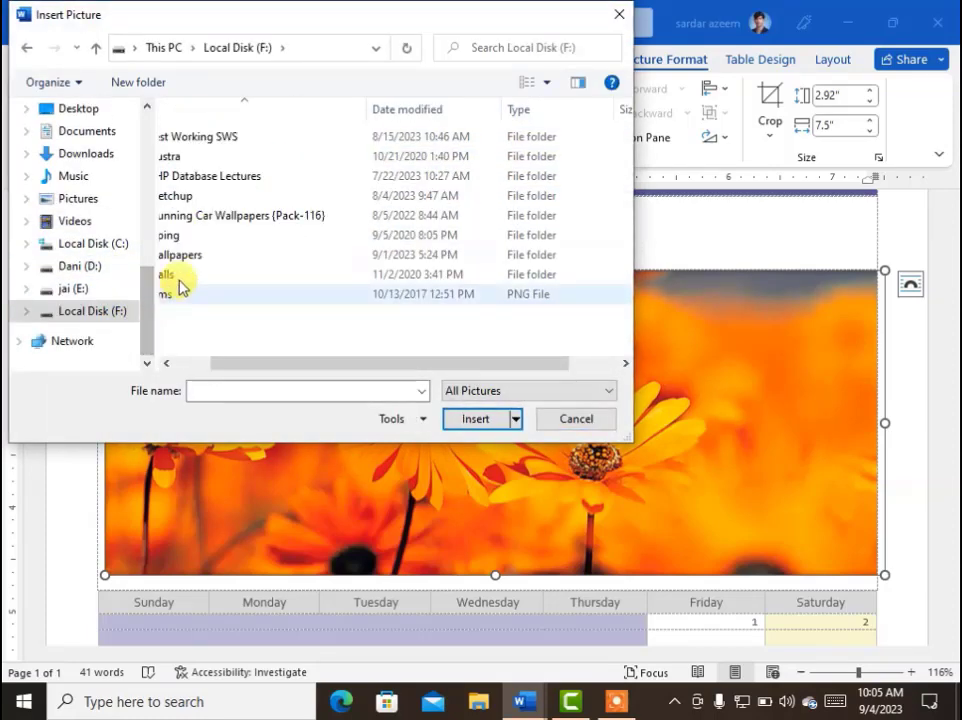
double_click(185, 260)
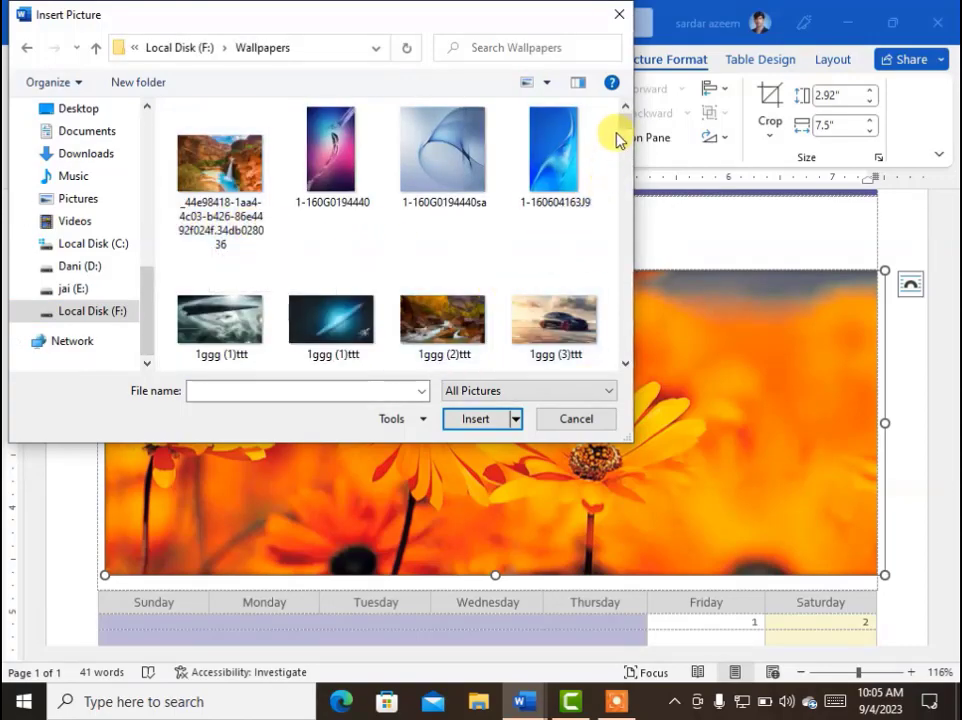
left_click_drag(623, 125, 625, 372)
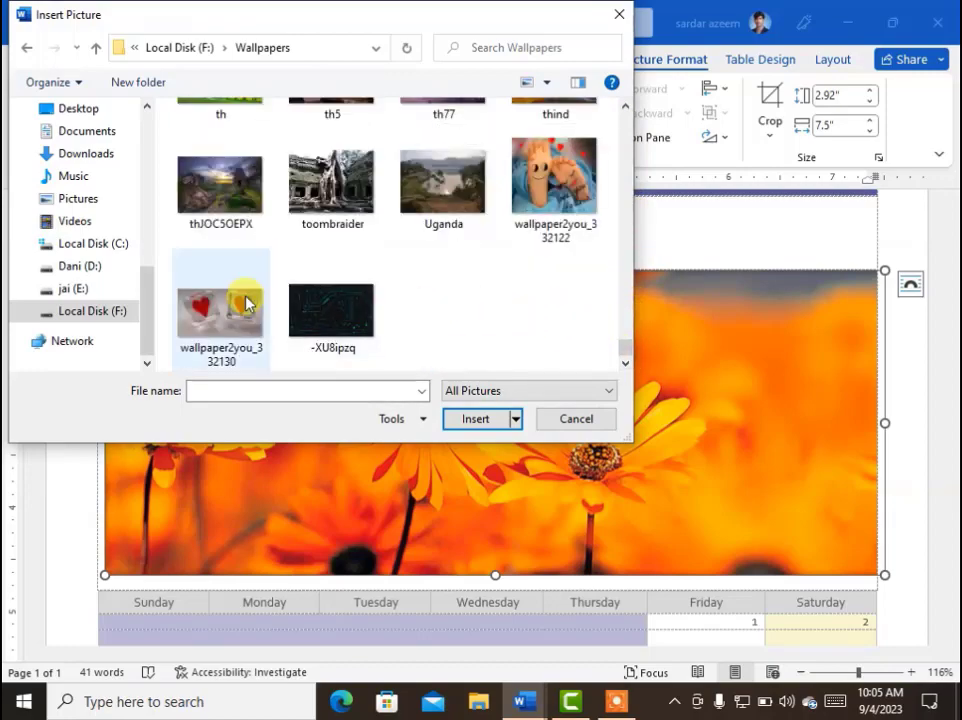
left_click(215, 316)
double_click(213, 316)
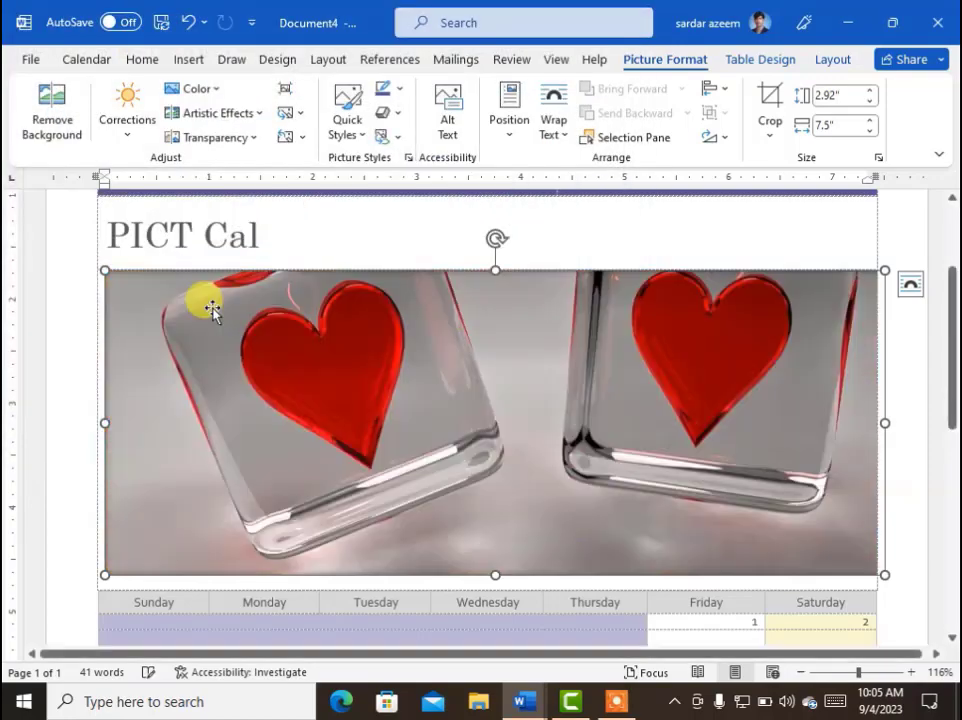
scroll(349, 372, "down", 2)
scroll(350, 370, "down", 5)
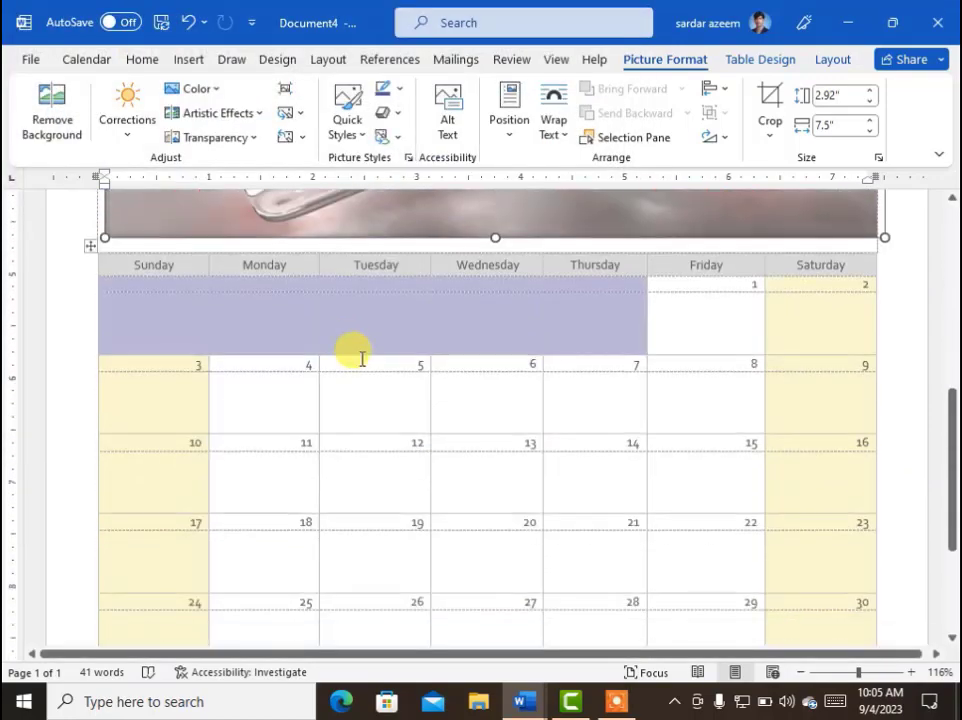
scroll(355, 365, "down", 2)
scroll(362, 358, "down", 3)
scroll(520, 397, "up", 1)
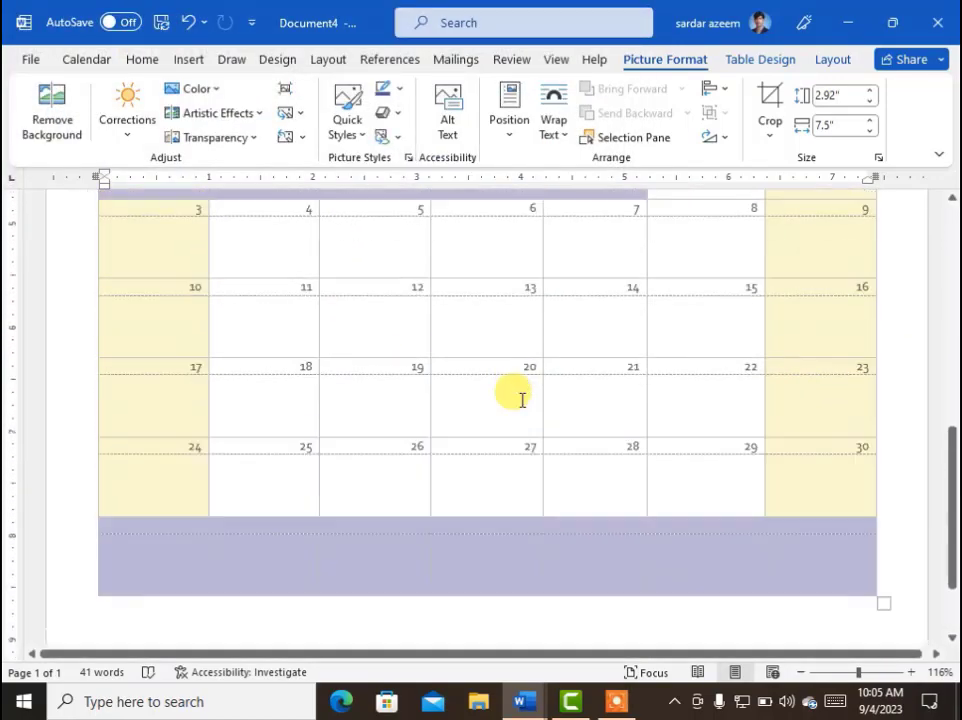
scroll(520, 397, "up", 5)
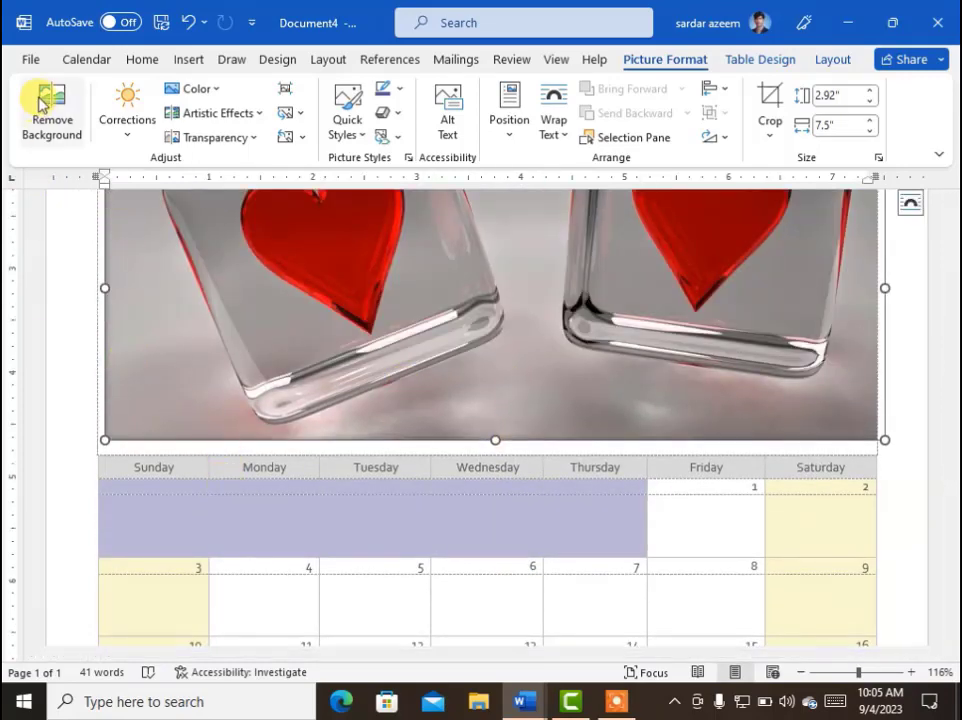
Search online templates for business cards and create a document from Big wave business cards.
left_click(33, 62)
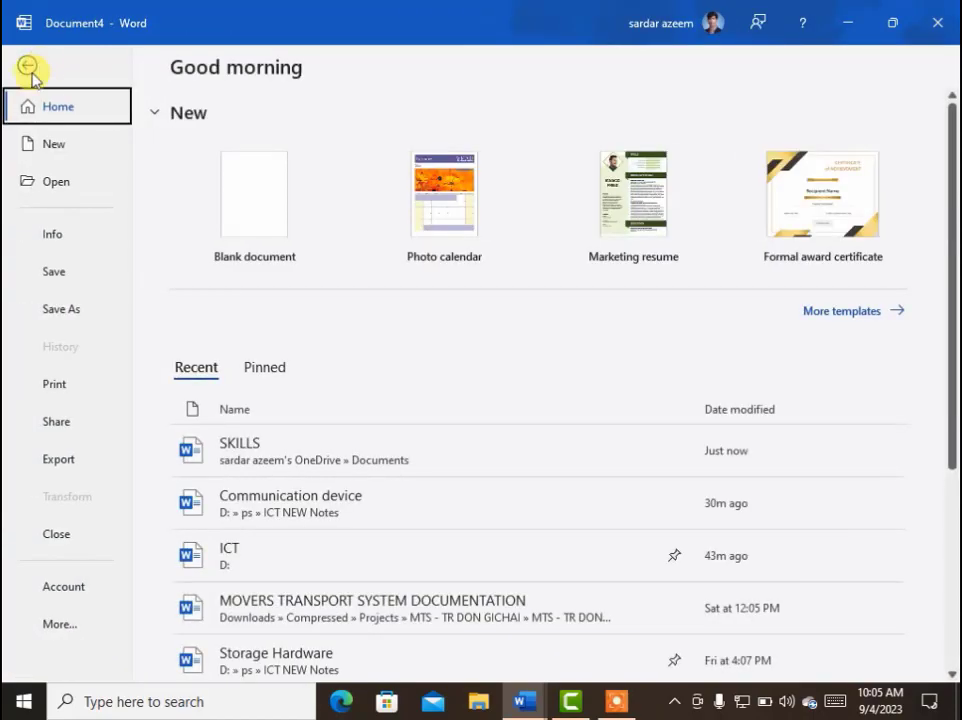
left_click(46, 148)
scroll(285, 361, "down", 3)
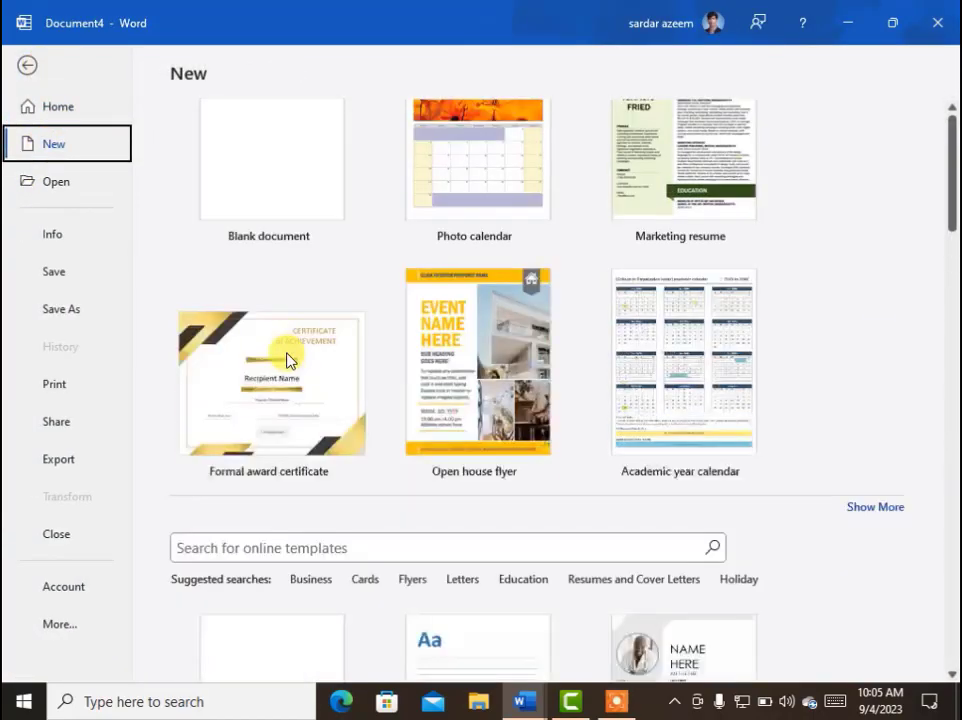
left_click(280, 397)
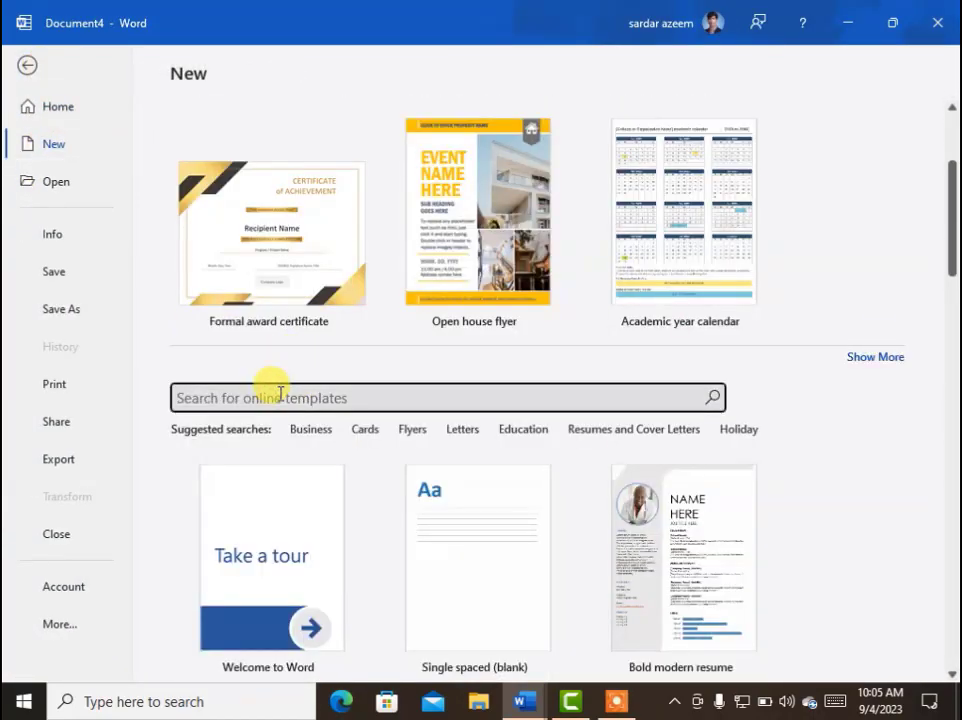
type("business card")
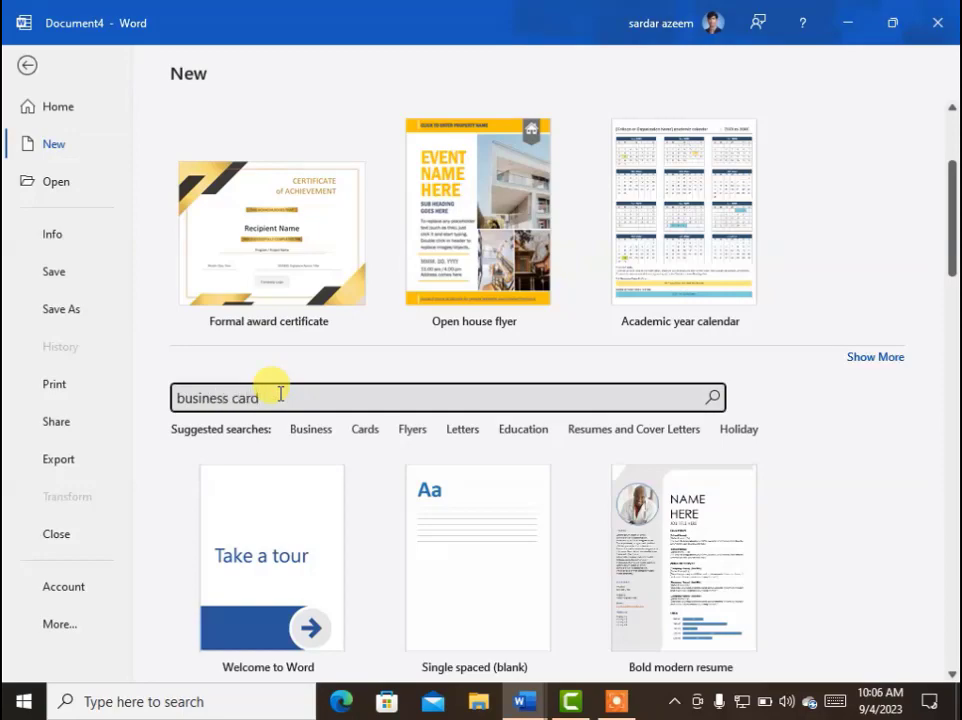
key("Return")
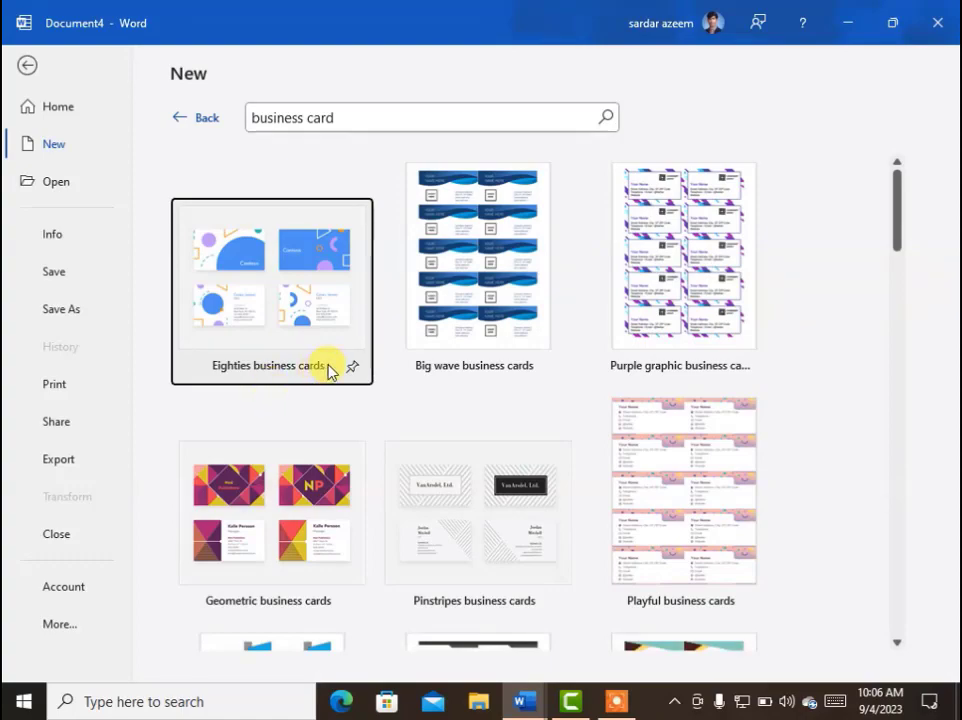
scroll(330, 370, "down", 3)
scroll(330, 370, "down", 3)
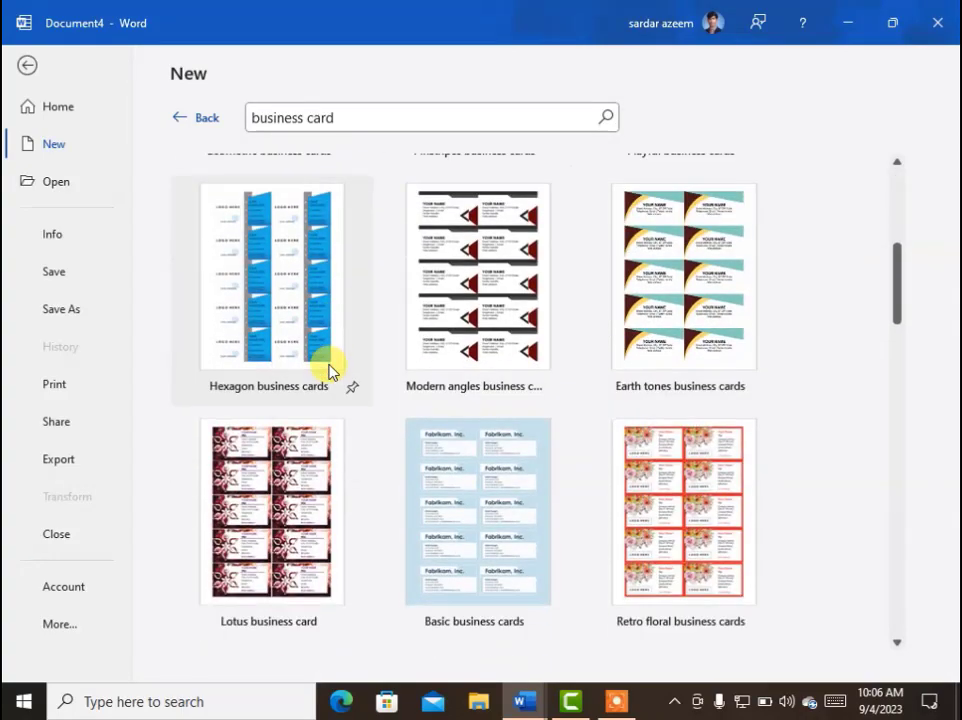
scroll(330, 370, "up", 4)
scroll(330, 370, "up", 2)
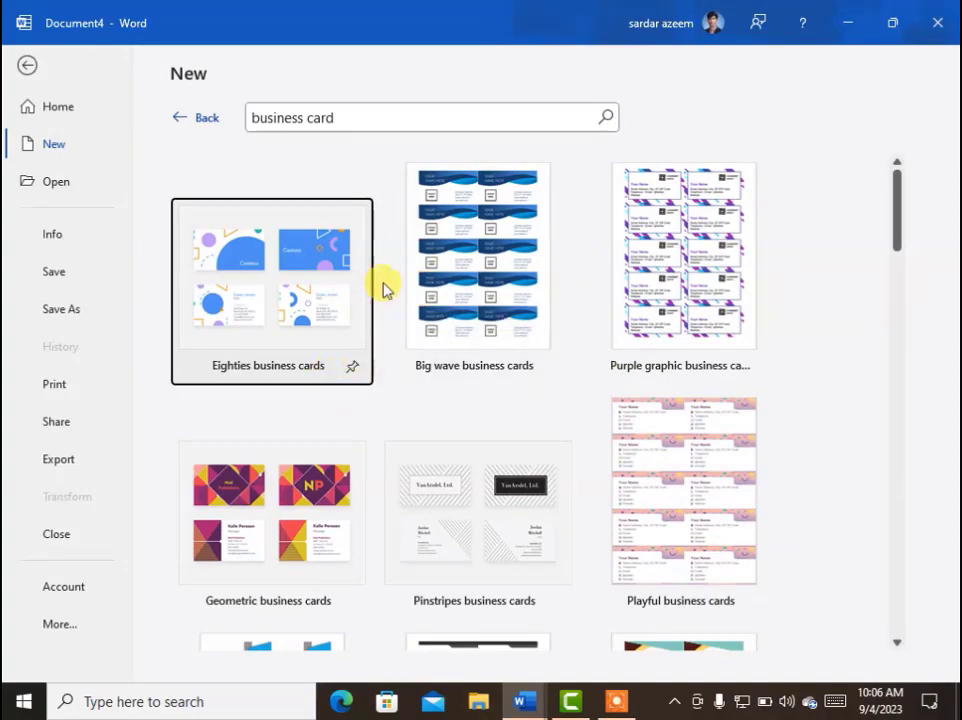
left_click(440, 240)
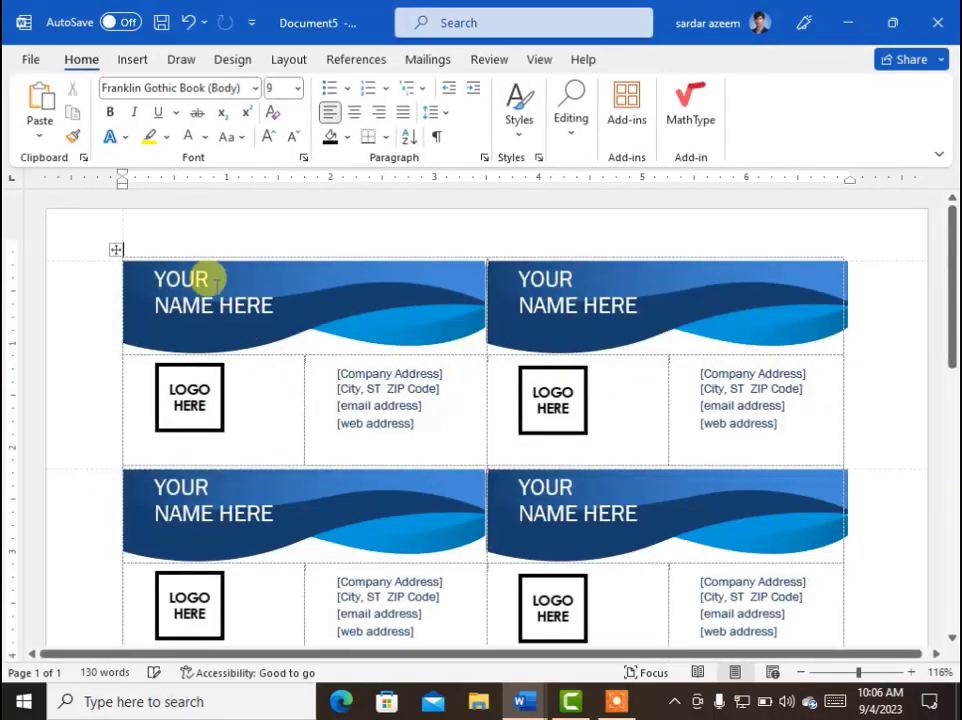
Replace YOUR NAME HERE on the first card with the owner's full name.
left_click(195, 286)
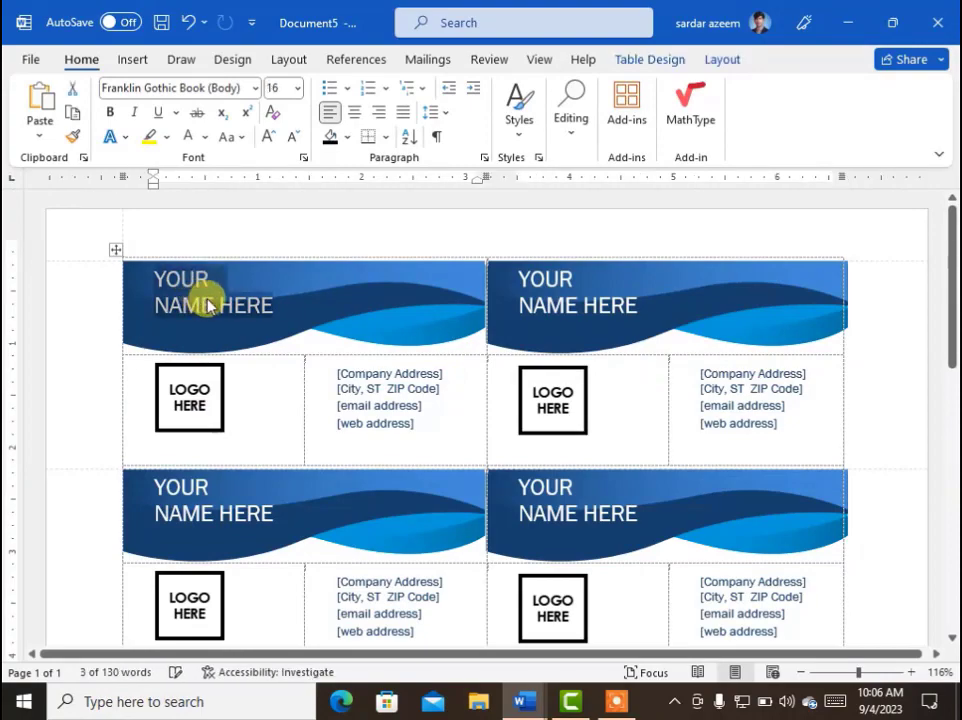
left_click_drag(237, 322, 222, 358)
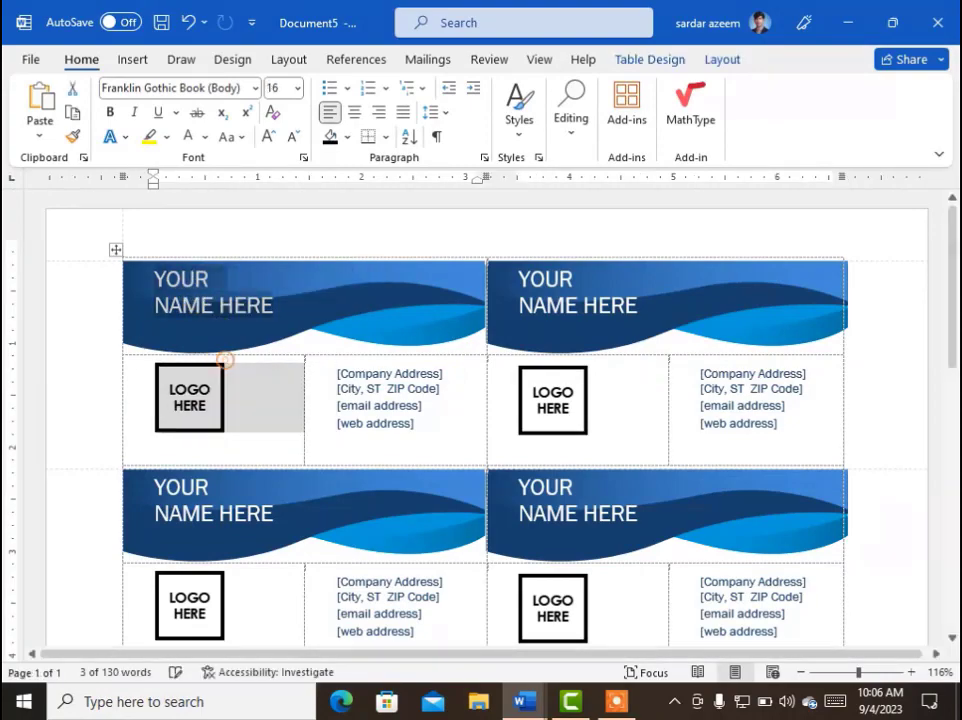
key("BackSpace")
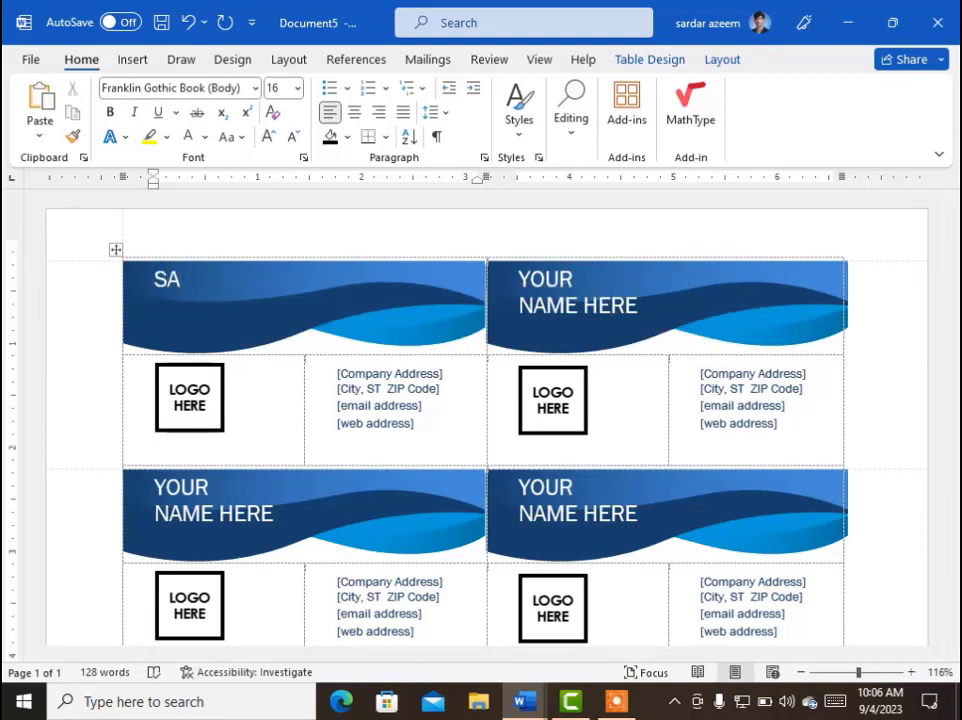
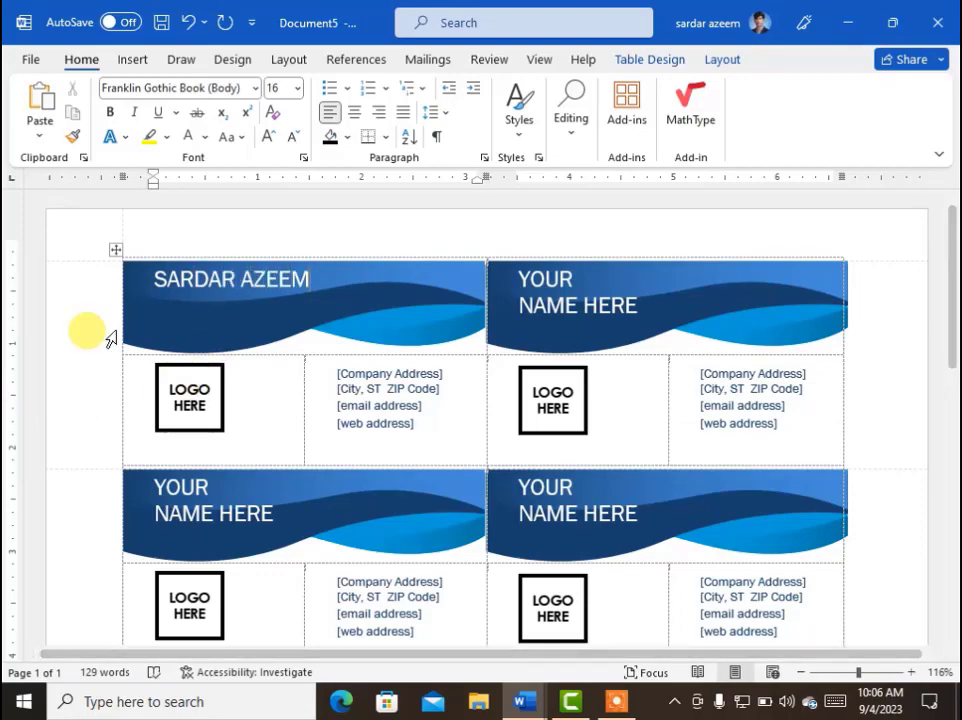
left_click(198, 393)
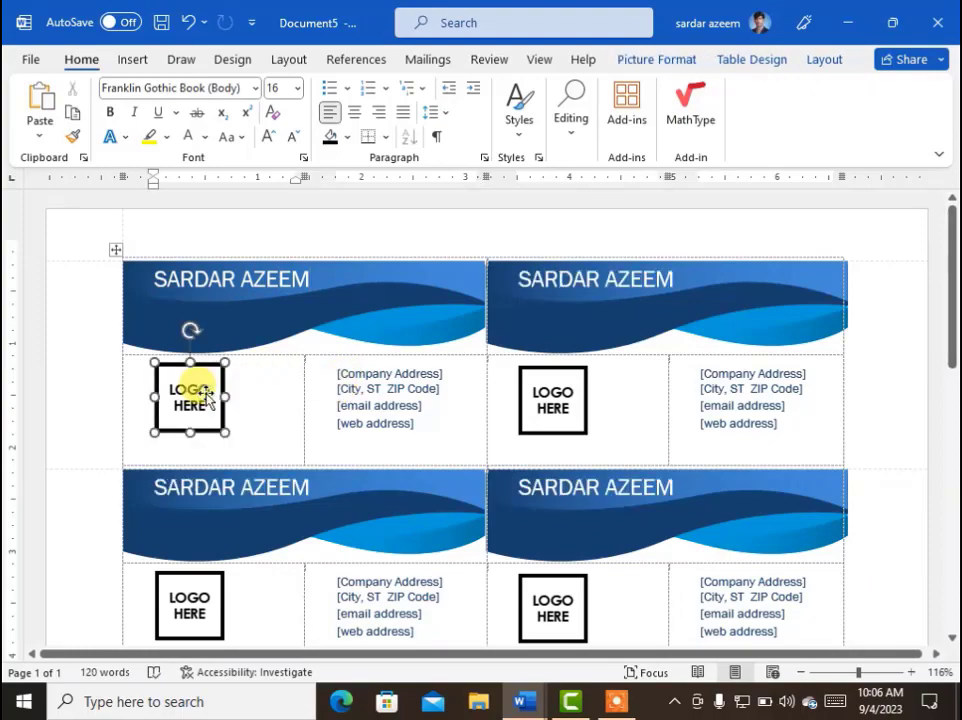
Change the first card's LOGO HERE placeholder to the PICT1 image from drive D:.
left_click(652, 62)
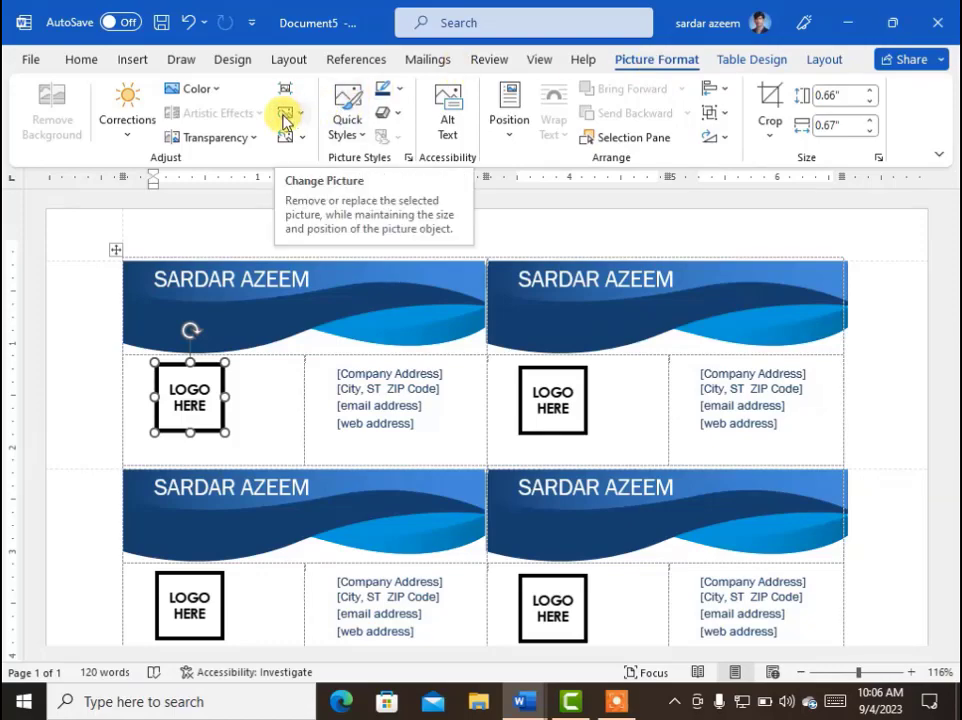
left_click(286, 120)
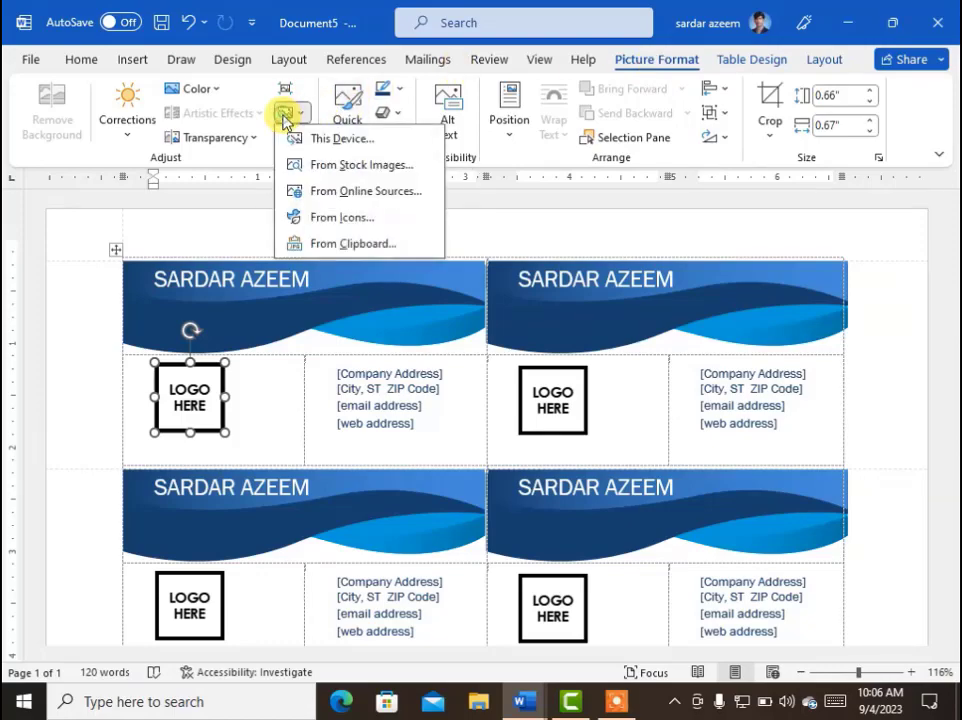
left_click(313, 139)
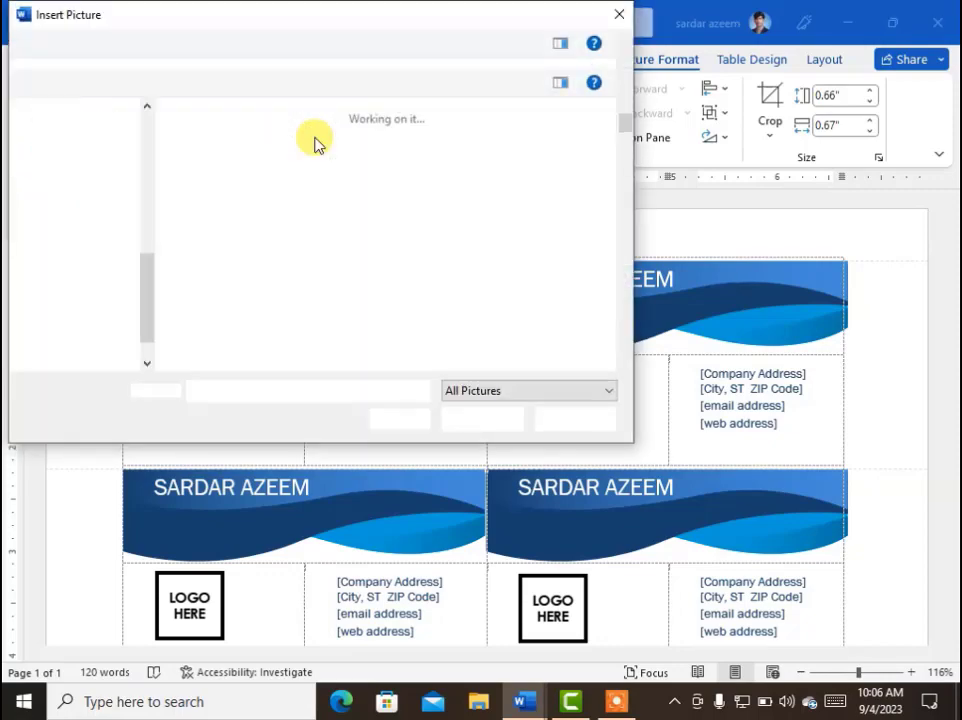
left_click(90, 310)
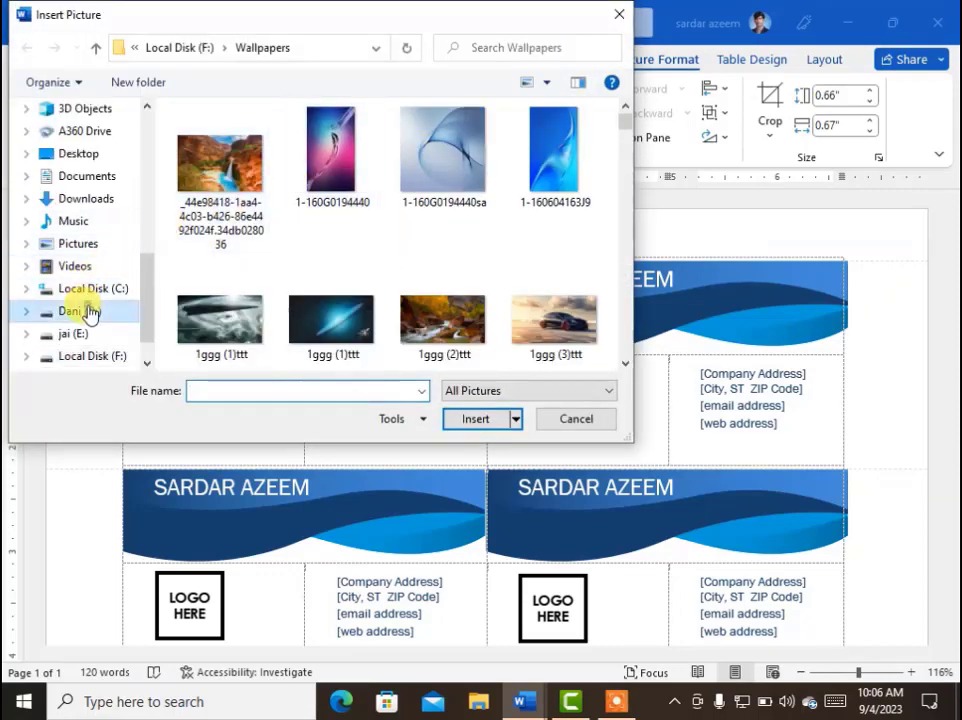
scroll(190, 285, "down", 5)
scroll(200, 295, "down", 1)
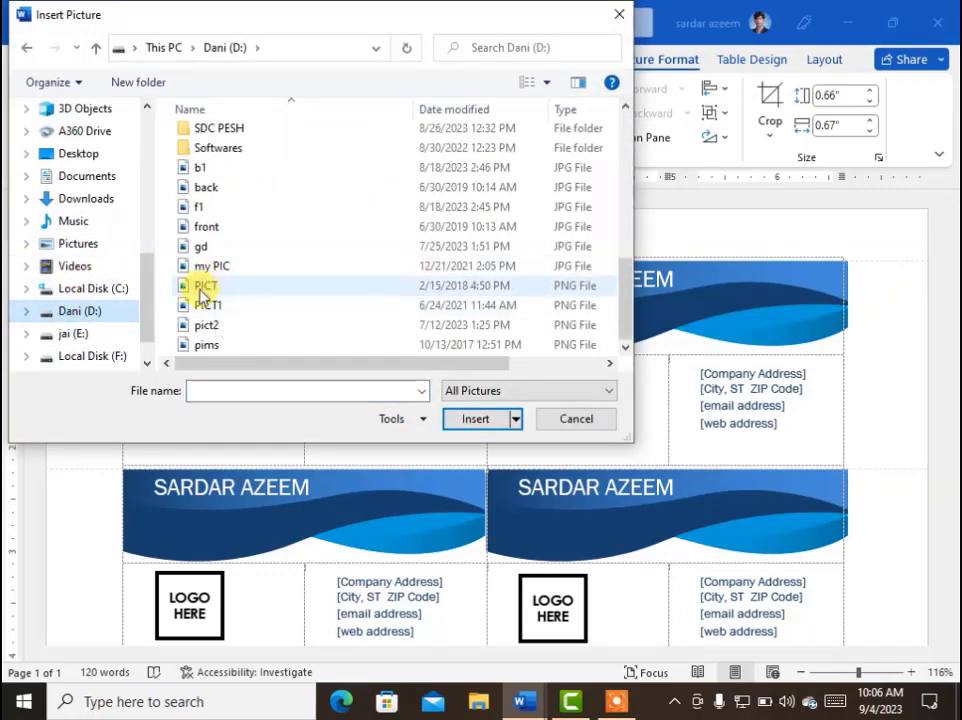
double_click(204, 305)
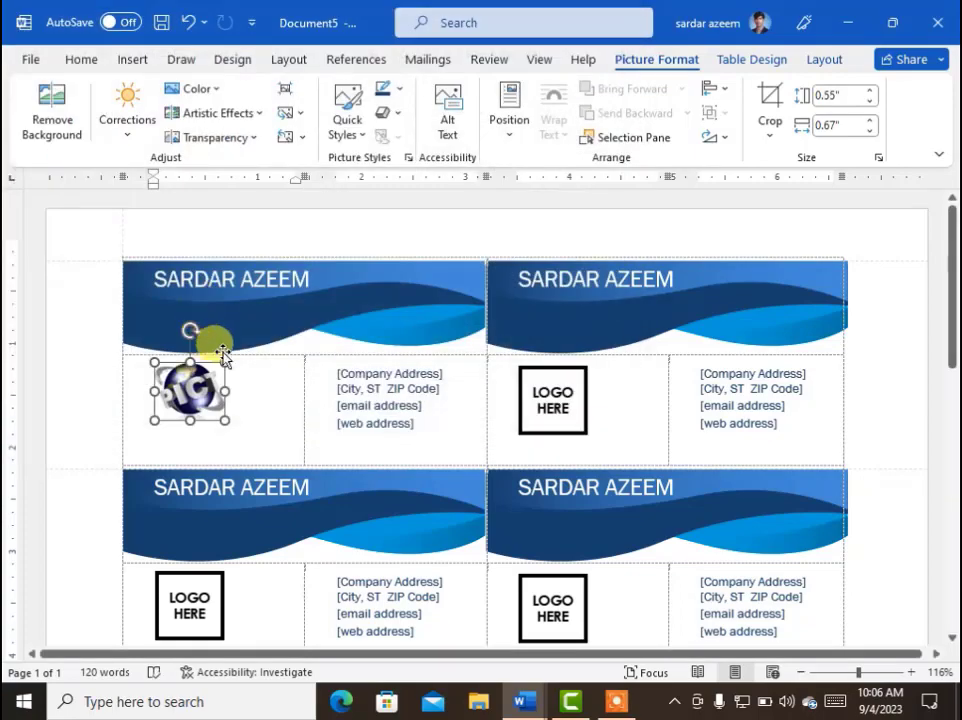
mouse_move(476, 404)
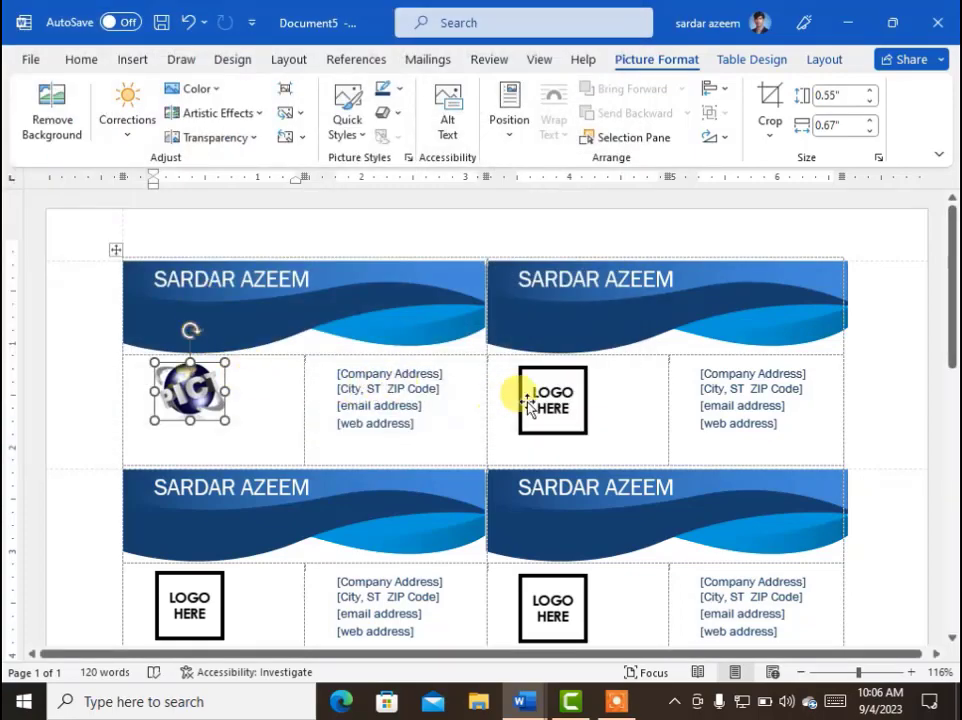
left_click(386, 381)
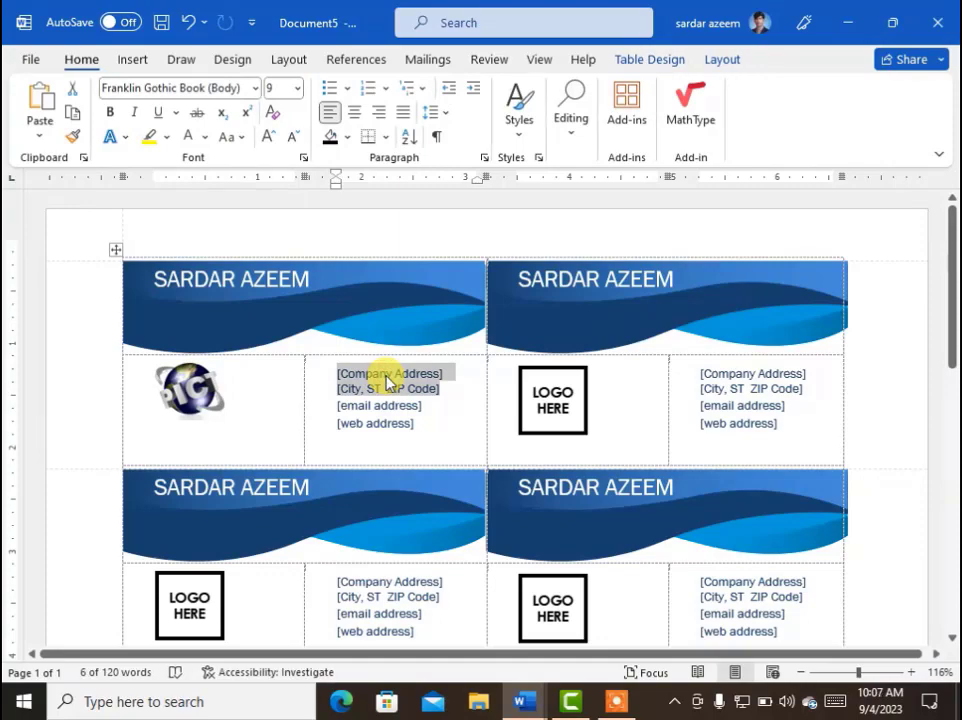
Enter 'Pict Computer College' and 'Abbottabad' as the card's first two address lines.
type("pict")
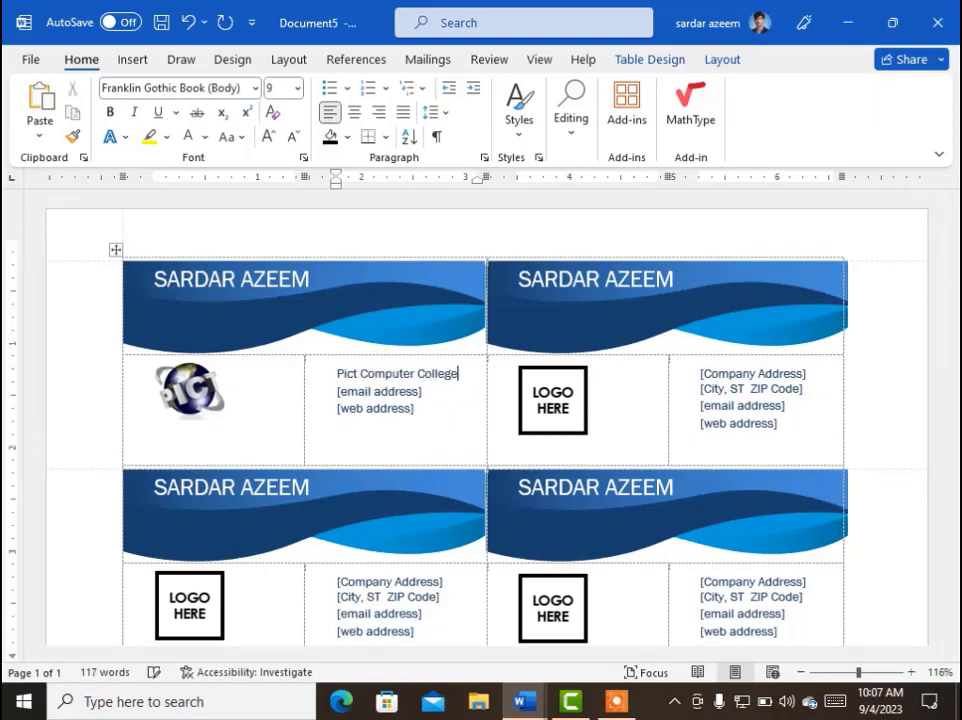
key("Return")
type("Abbottabad")
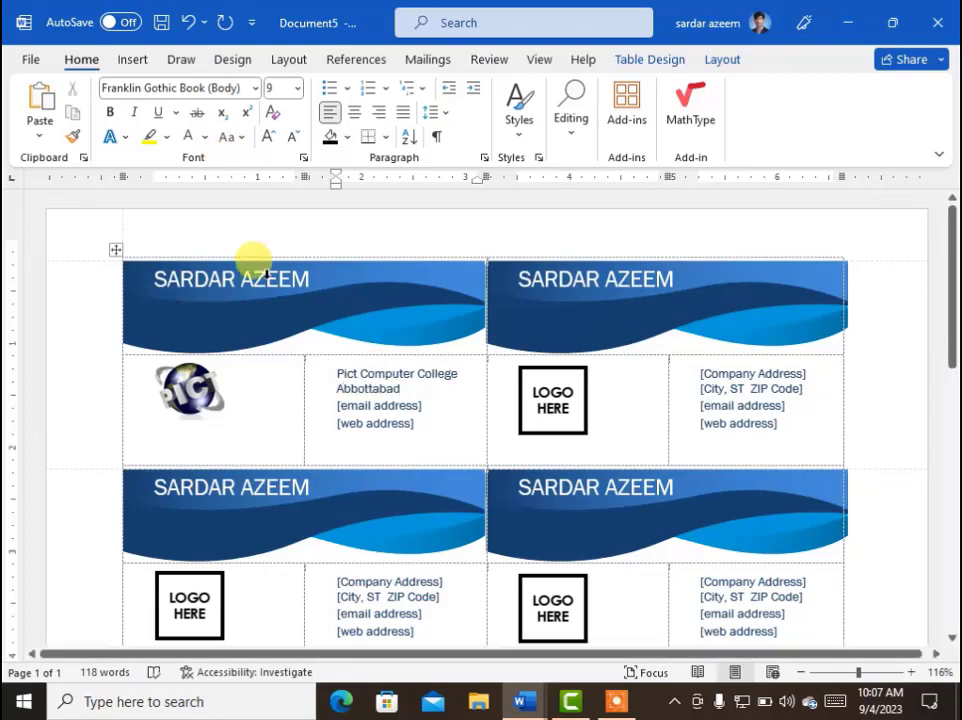
left_click(365, 405)
left_click(370, 428)
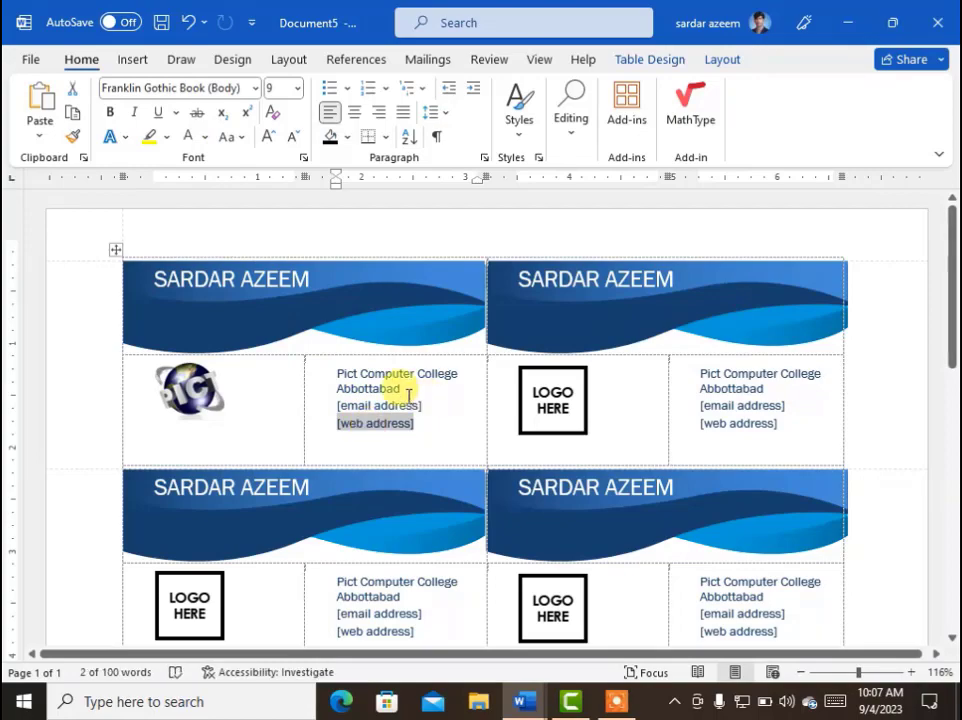
scroll(410, 432, "down", 5)
scroll(412, 436, "up", 3)
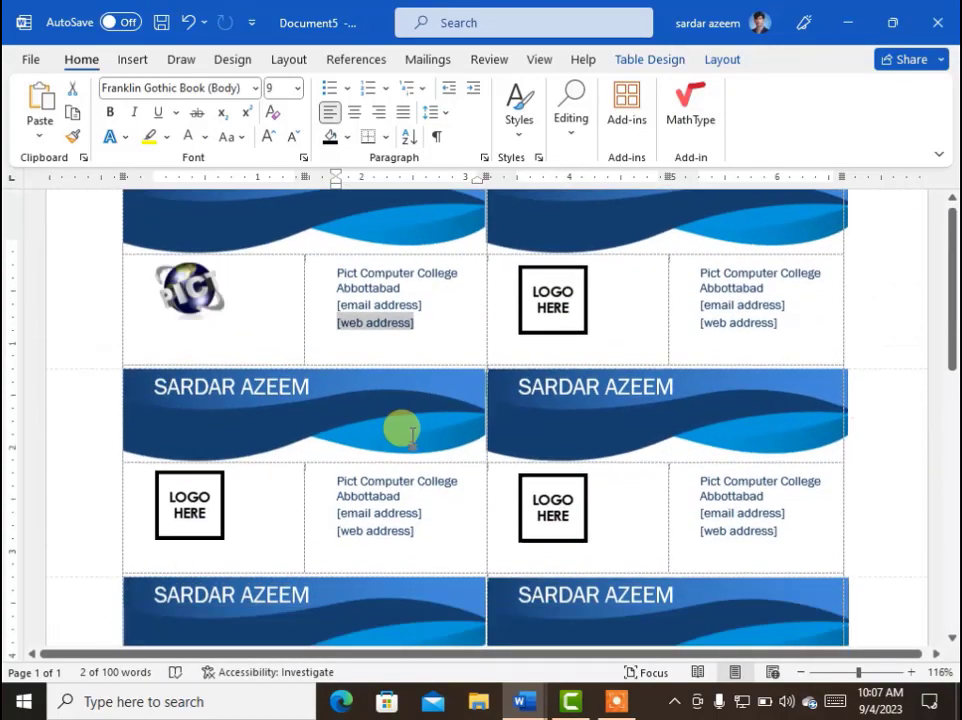
scroll(412, 436, "up", 2)
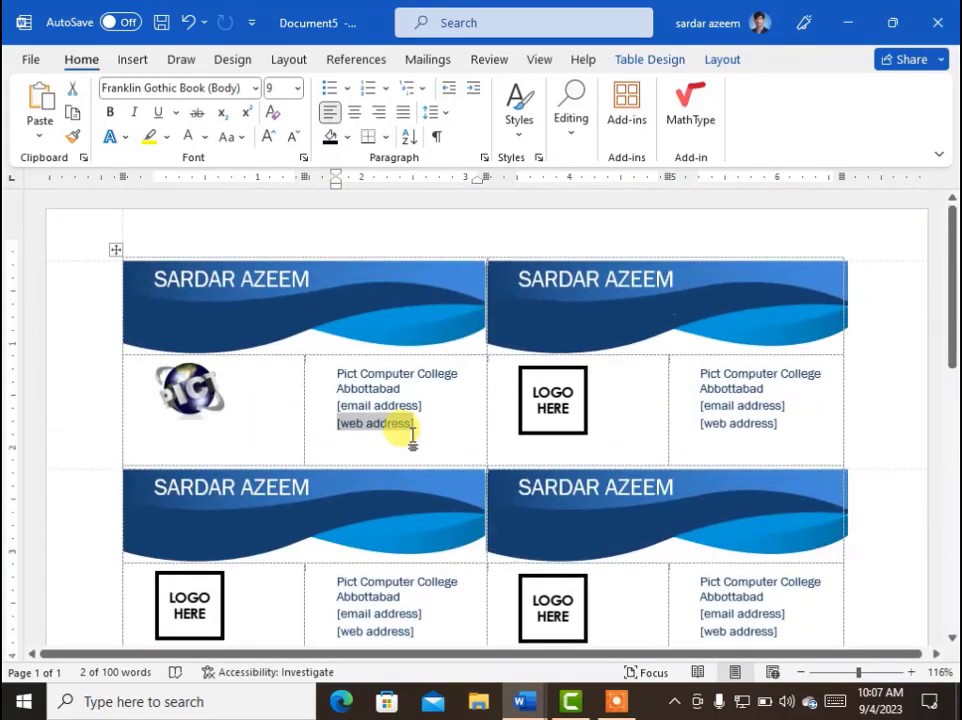
Create a document from the Diploma certificate template in the Education template results.
left_click(29, 68)
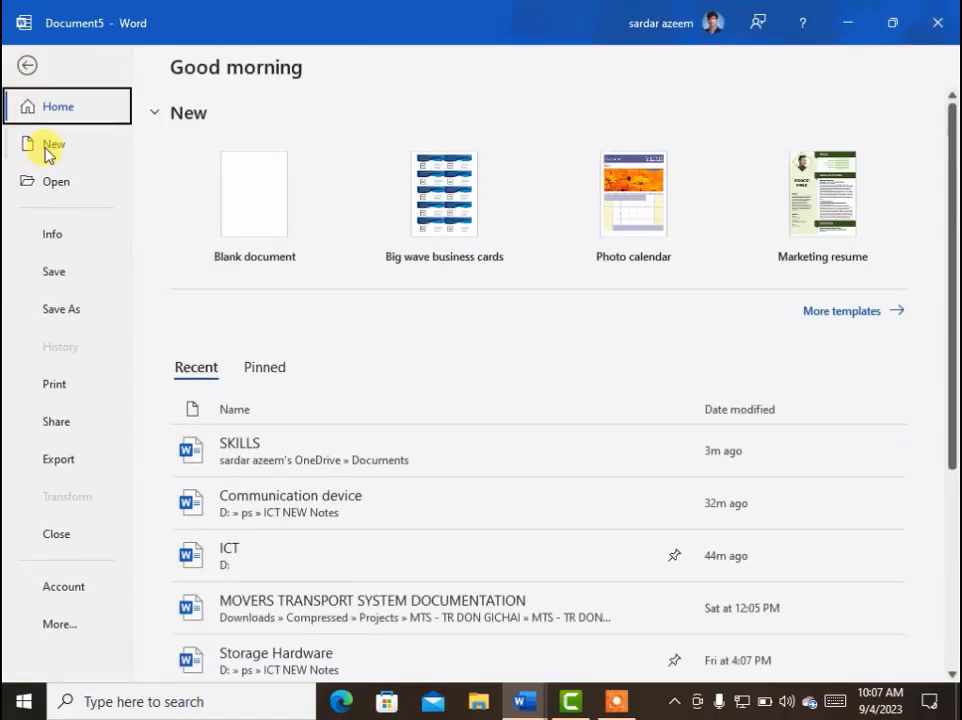
left_click(47, 150)
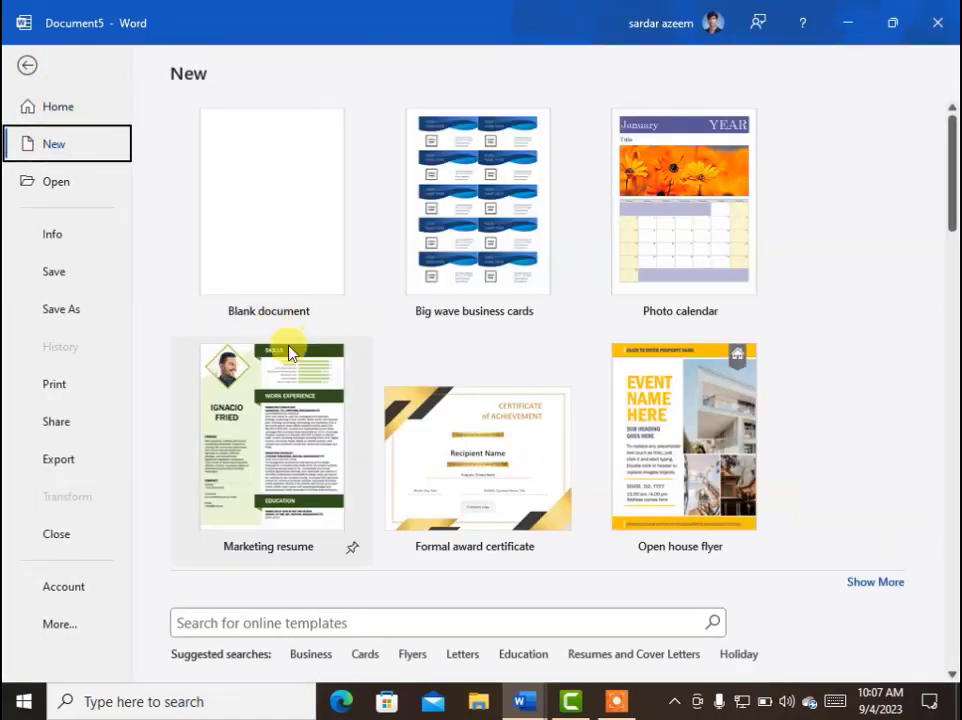
scroll(291, 350, "down", 3)
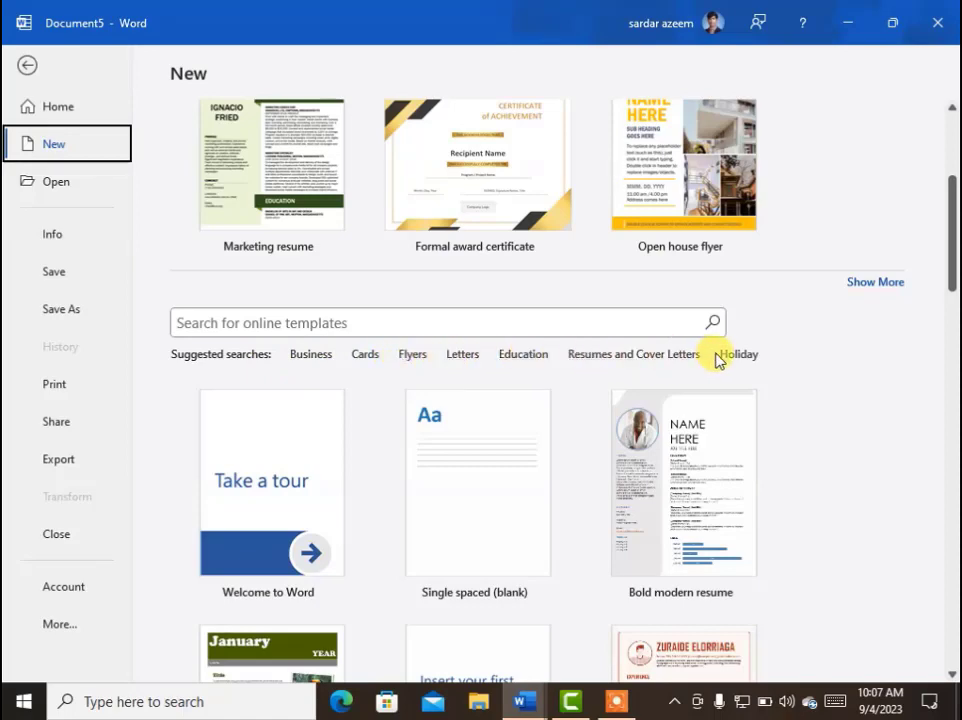
left_click(525, 358)
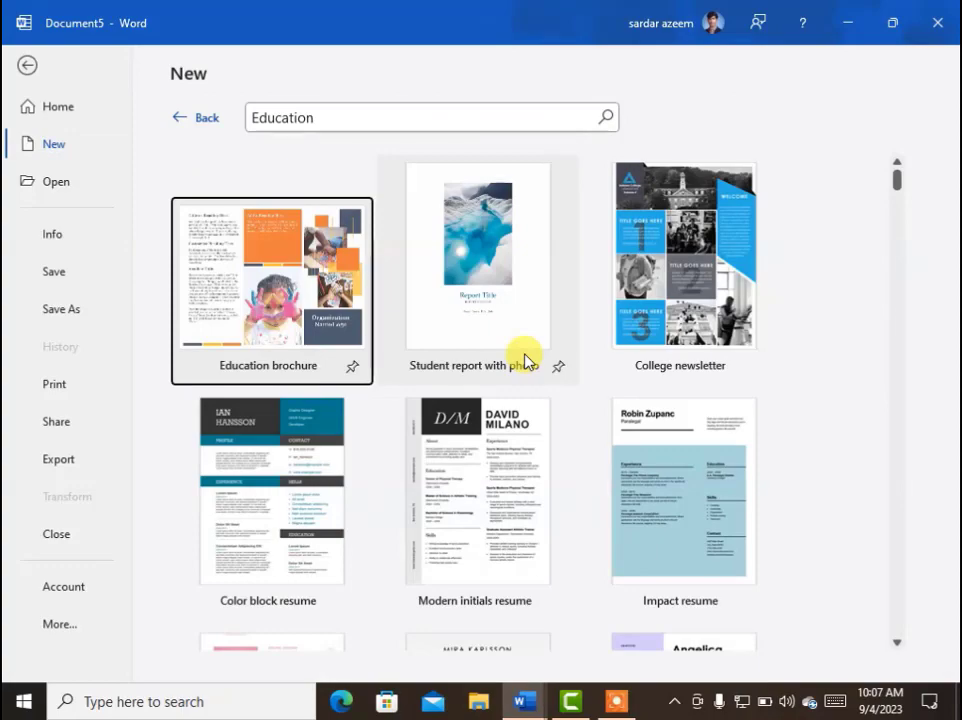
scroll(525, 358, "down", 3)
scroll(525, 358, "down", 1)
scroll(525, 358, "down", 3)
scroll(525, 358, "down", 1)
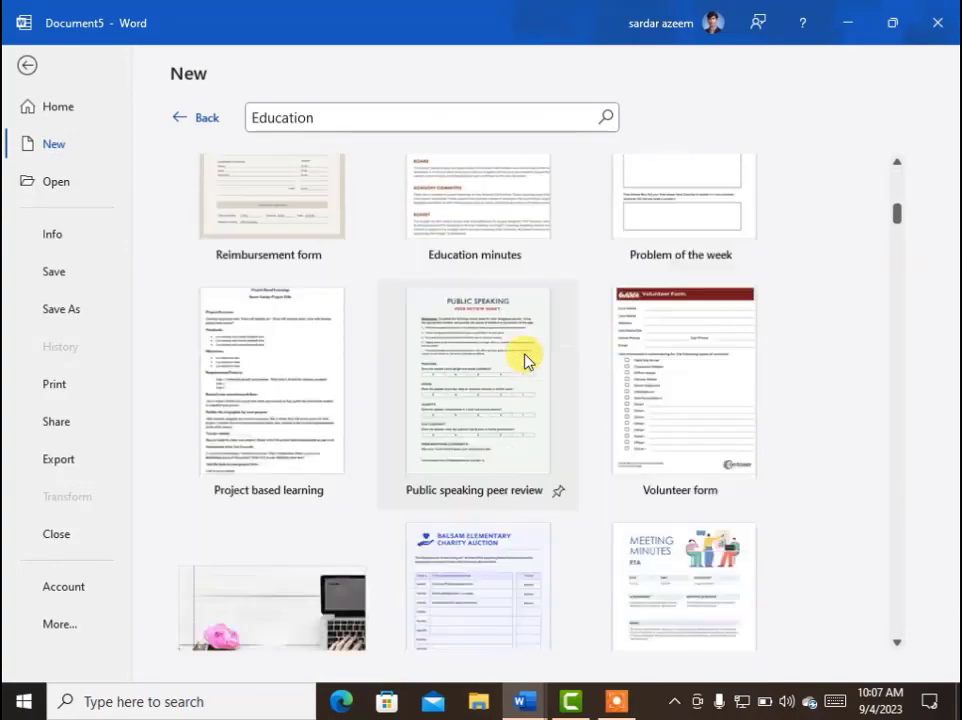
scroll(525, 358, "down", 2)
scroll(525, 358, "down", 2)
scroll(525, 358, "down", 1)
scroll(525, 358, "down", 2)
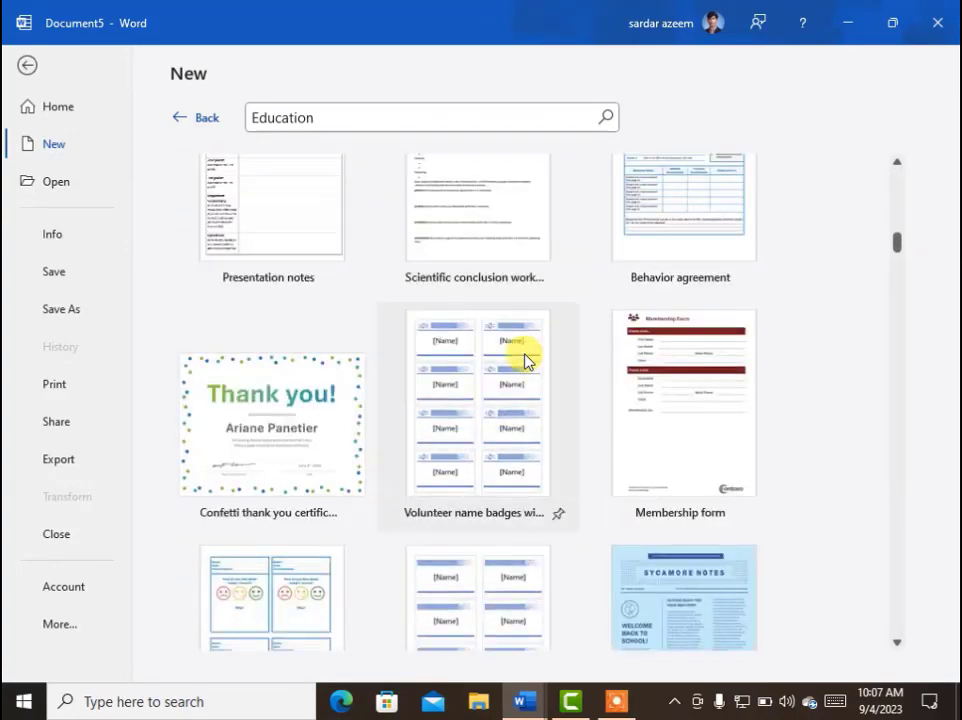
scroll(525, 358, "down", 2)
scroll(525, 358, "down", 2)
scroll(525, 358, "down", 3)
scroll(525, 358, "down", 3)
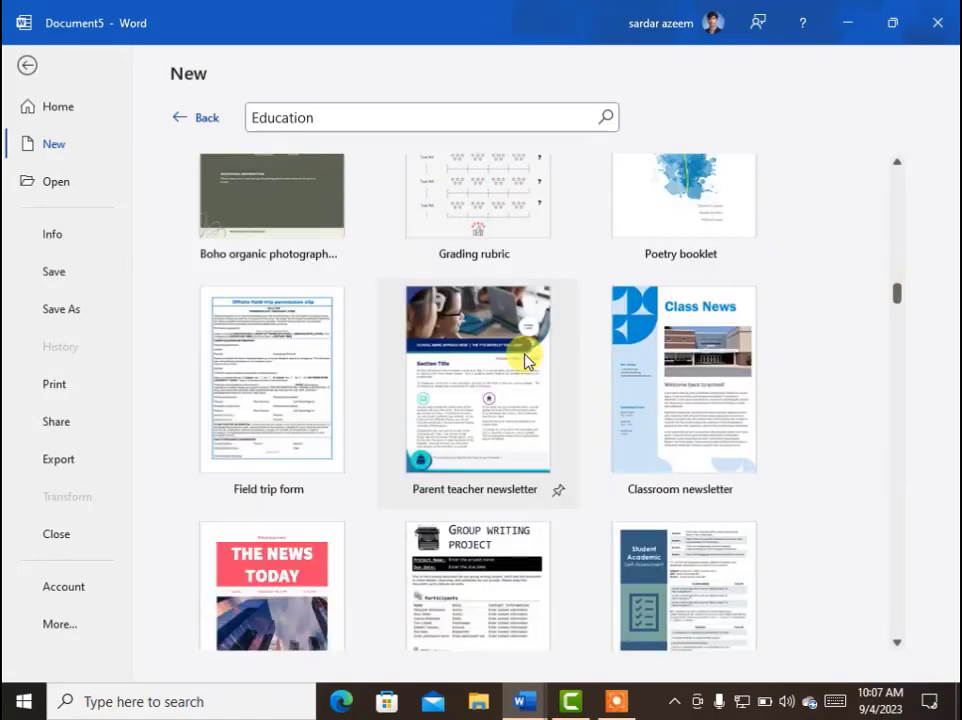
scroll(525, 358, "down", 2)
scroll(525, 358, "down", 2)
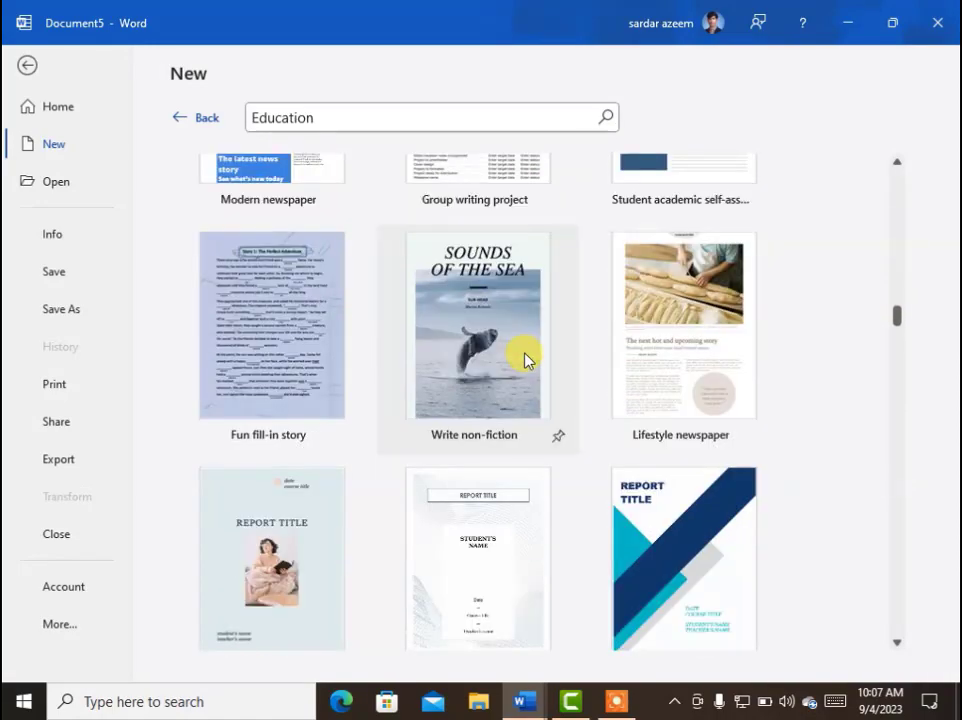
scroll(527, 358, "down", 3)
scroll(527, 358, "down", 2)
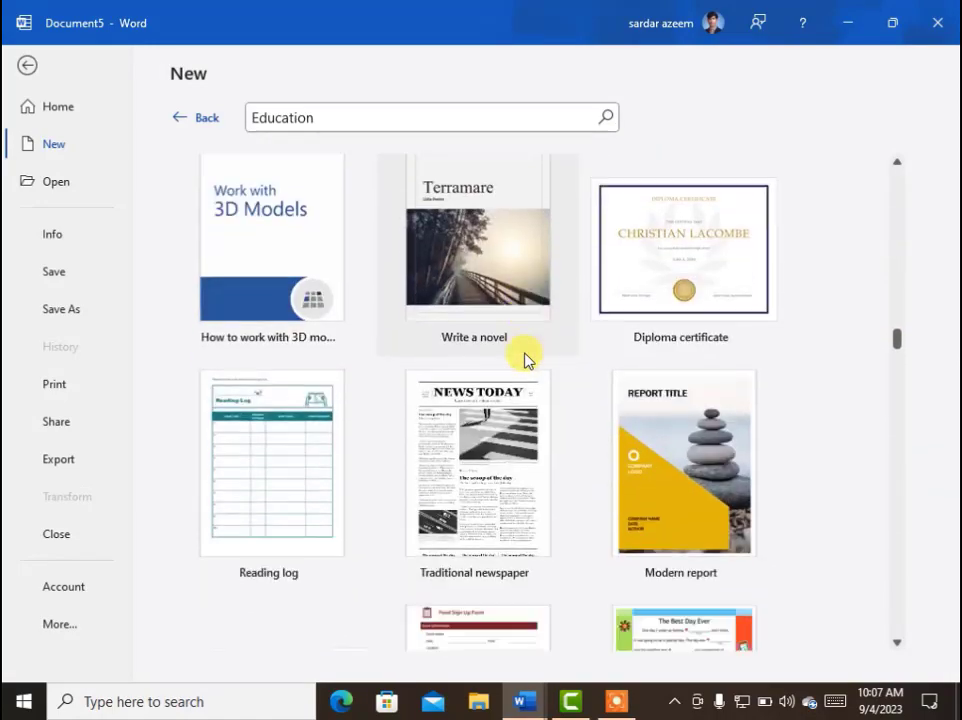
left_click(640, 242)
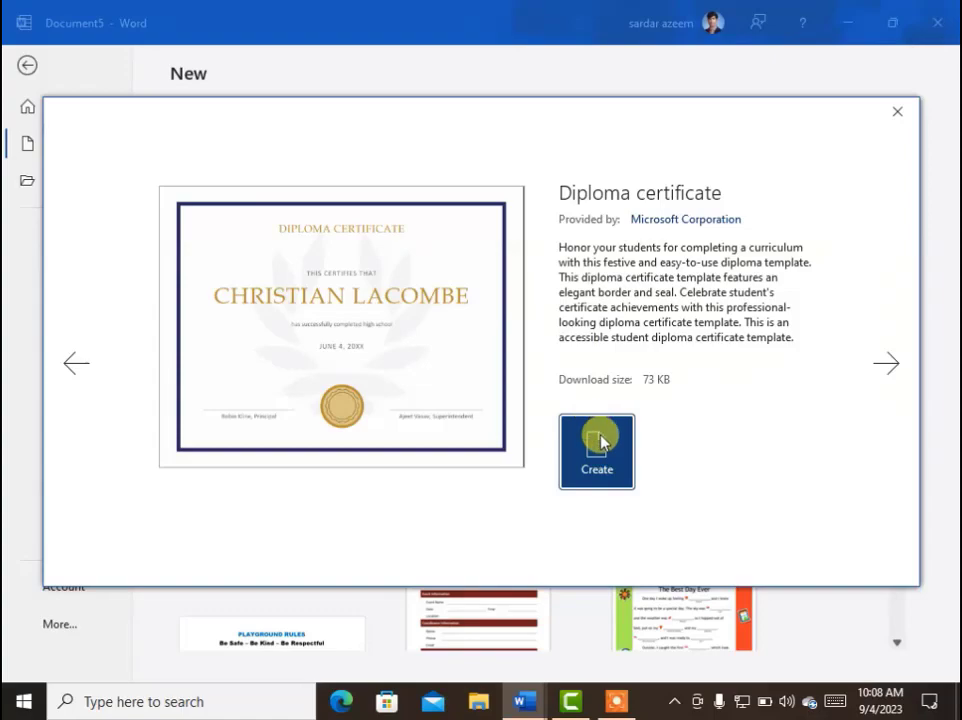
left_click(600, 440)
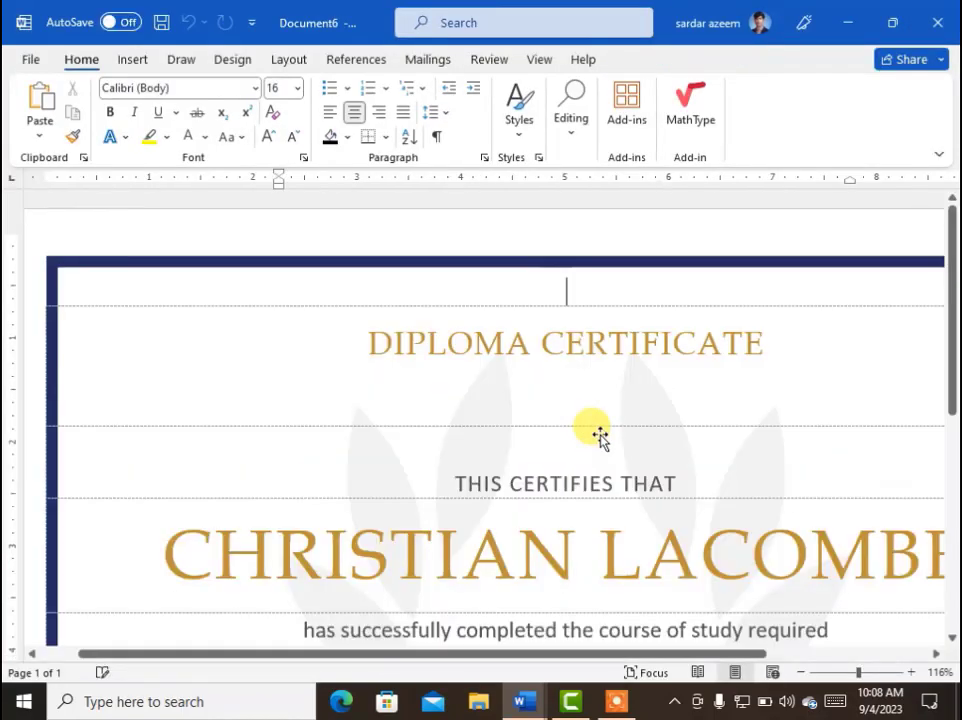
Replace the sample recipient name CHRISTIAN LACOMBE with the recipient's full name.
left_click(835, 672)
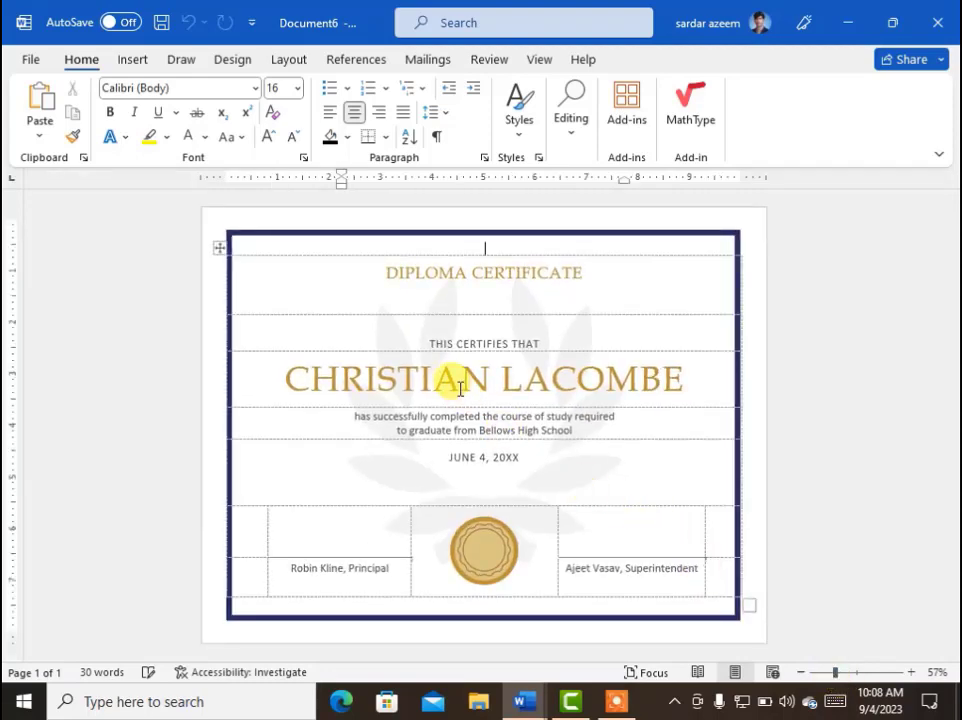
triple_click(453, 385)
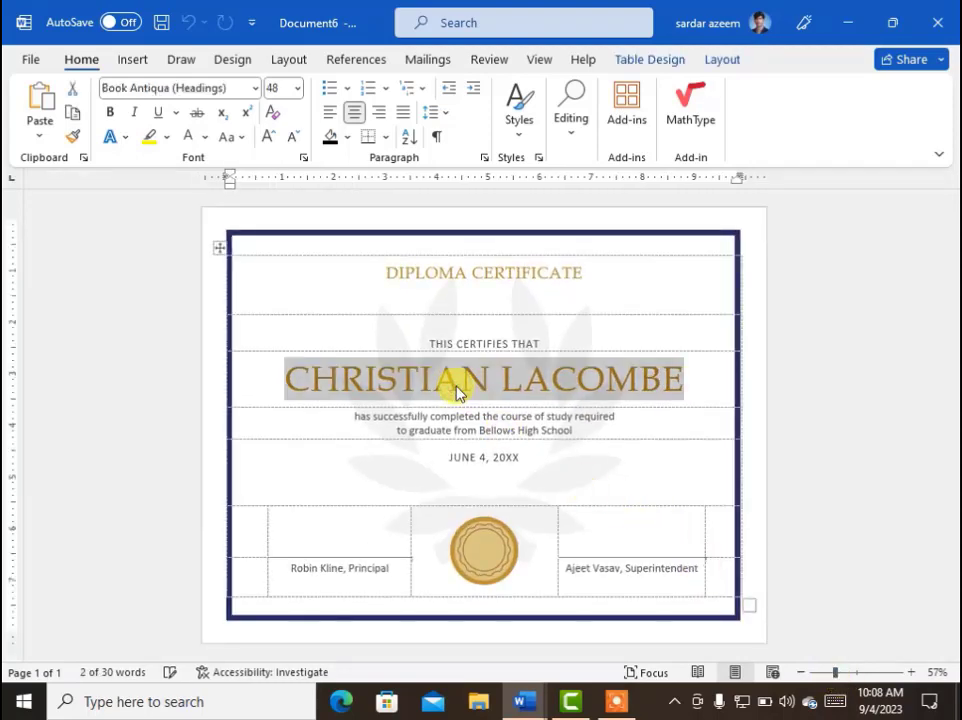
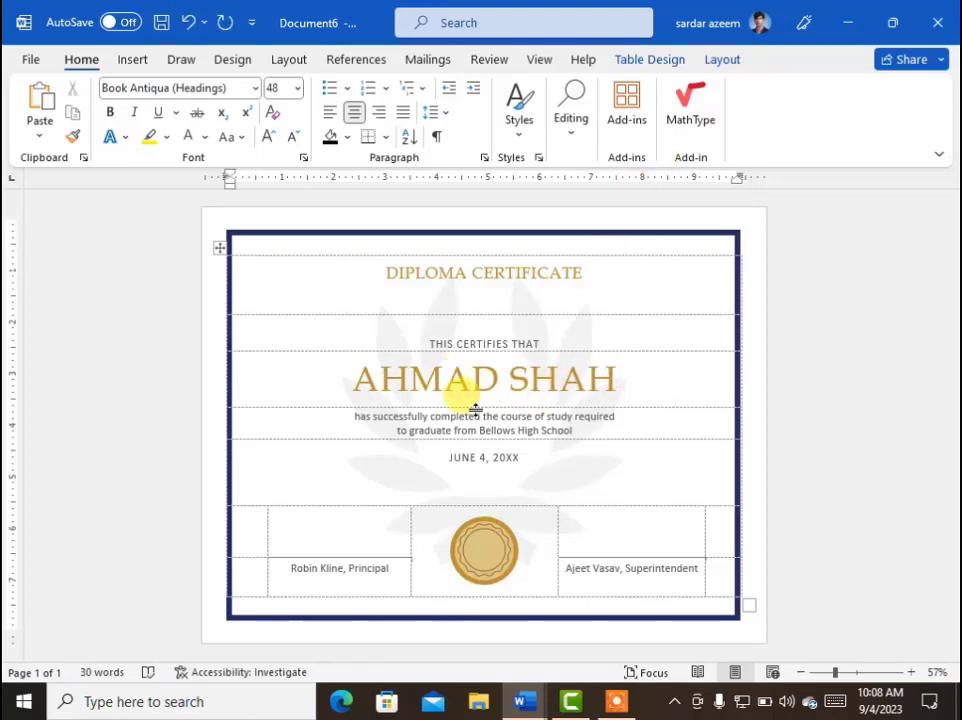
Change the course line to 'On Completion Of Digital Marketing Course' and the date to SEP 2023.
triple_click(535, 420)
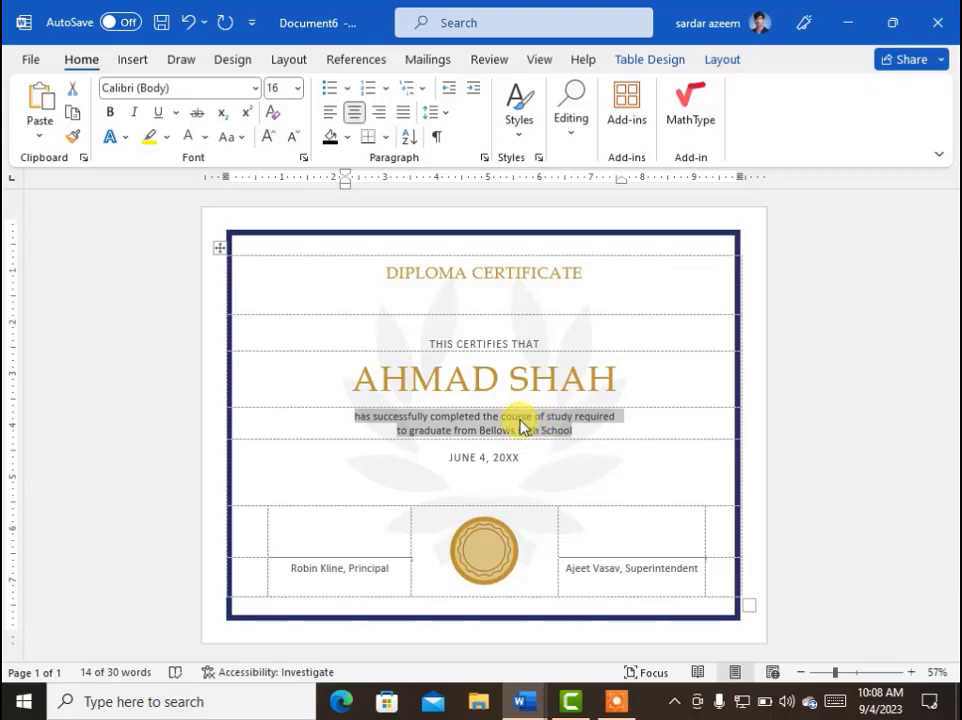
type("0")
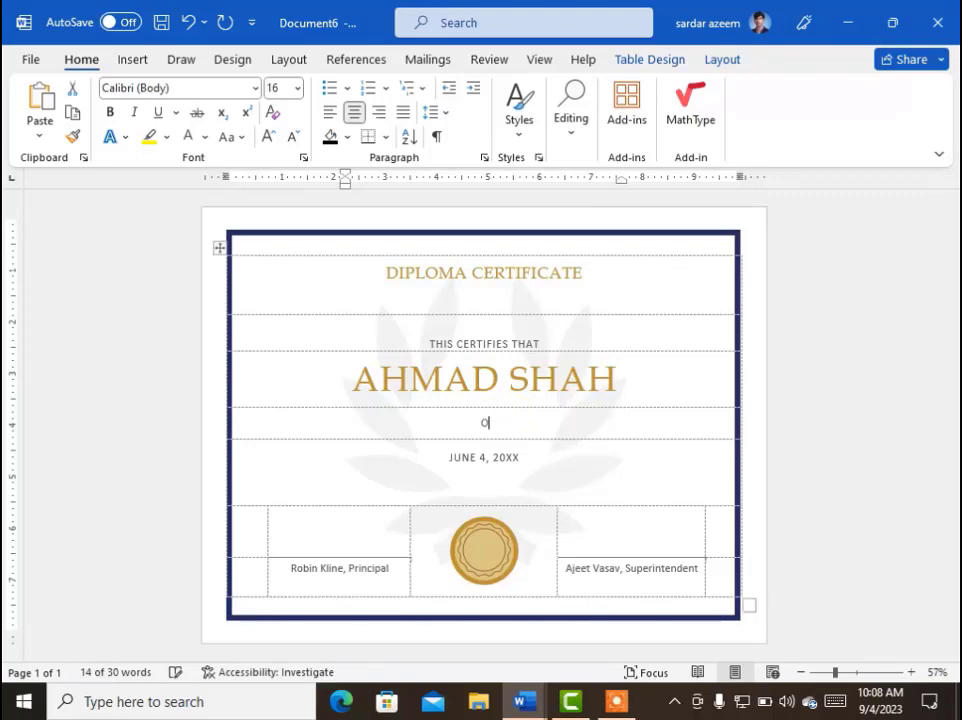
type("ompletion")
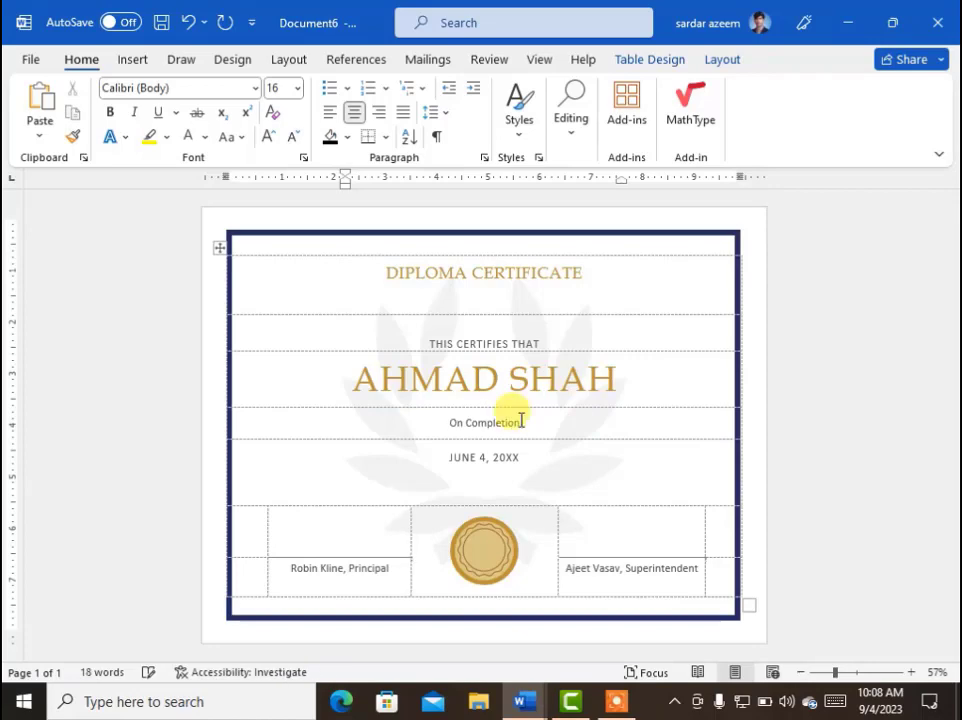
type("f D")
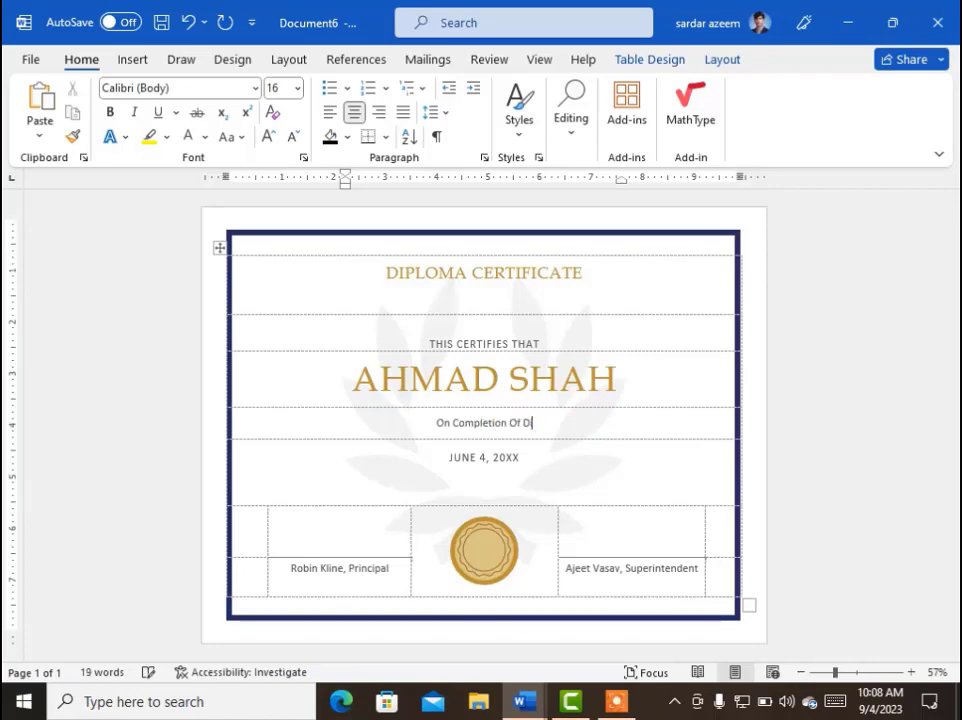
type("l Ma")
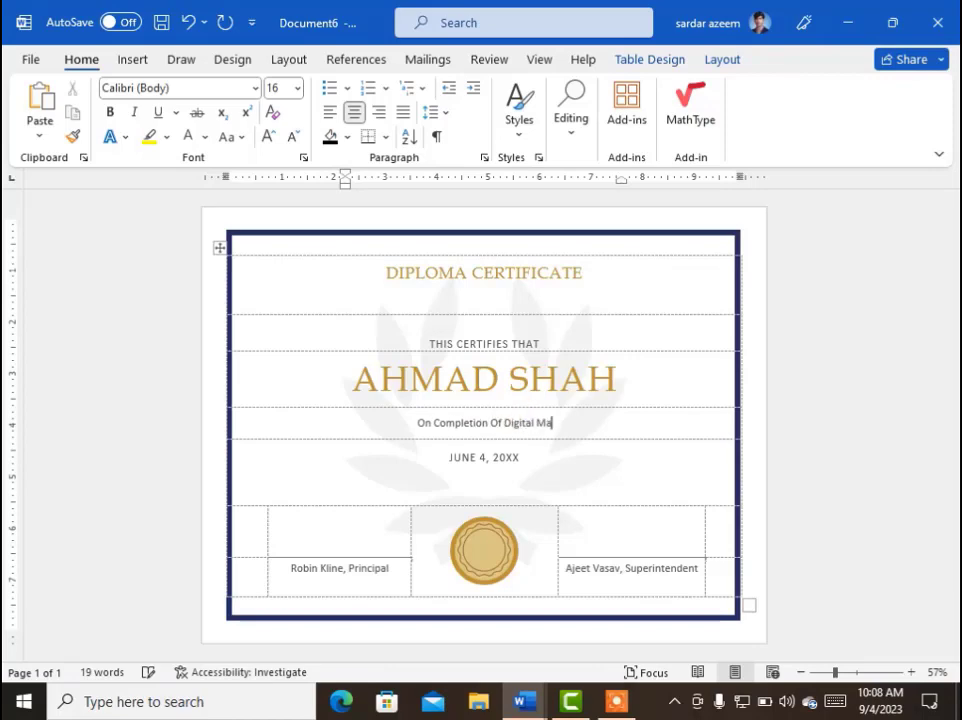
type("rketing ")
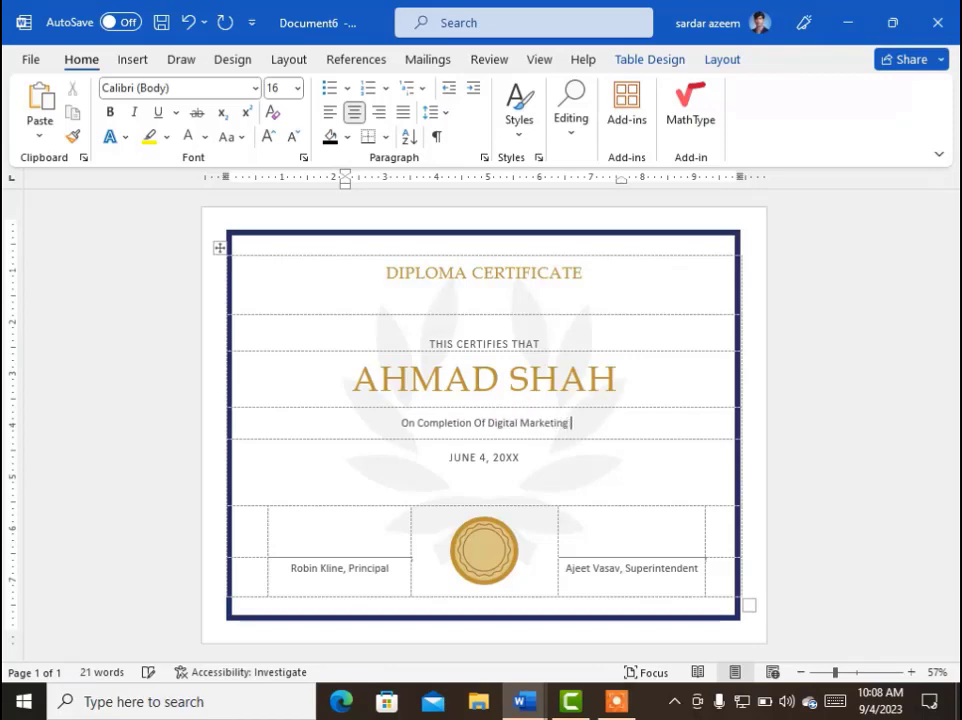
type("Course")
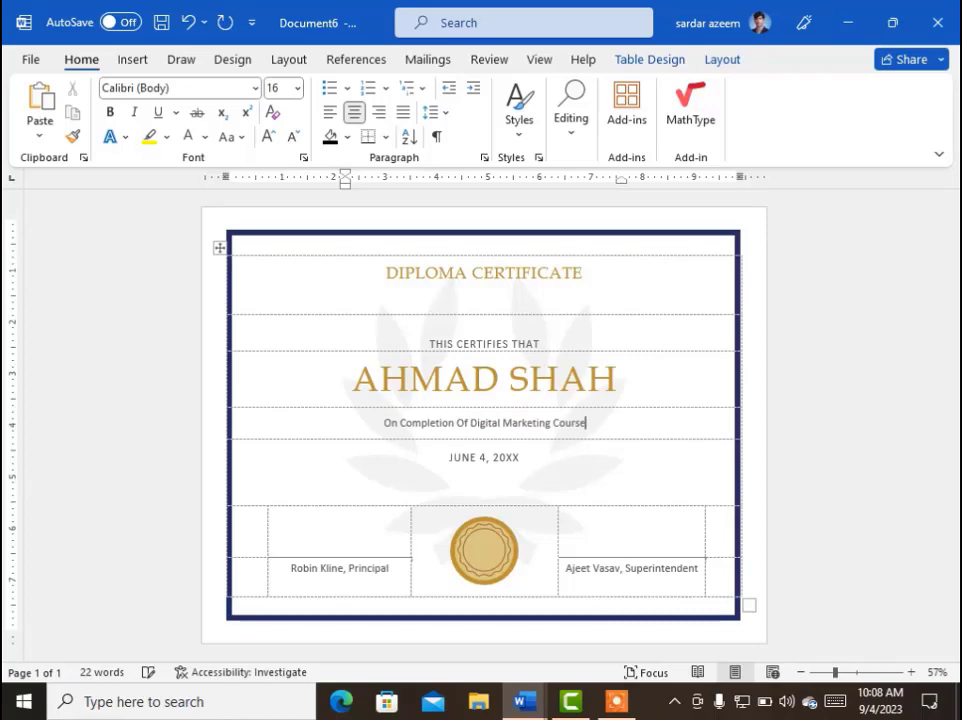
triple_click(492, 456)
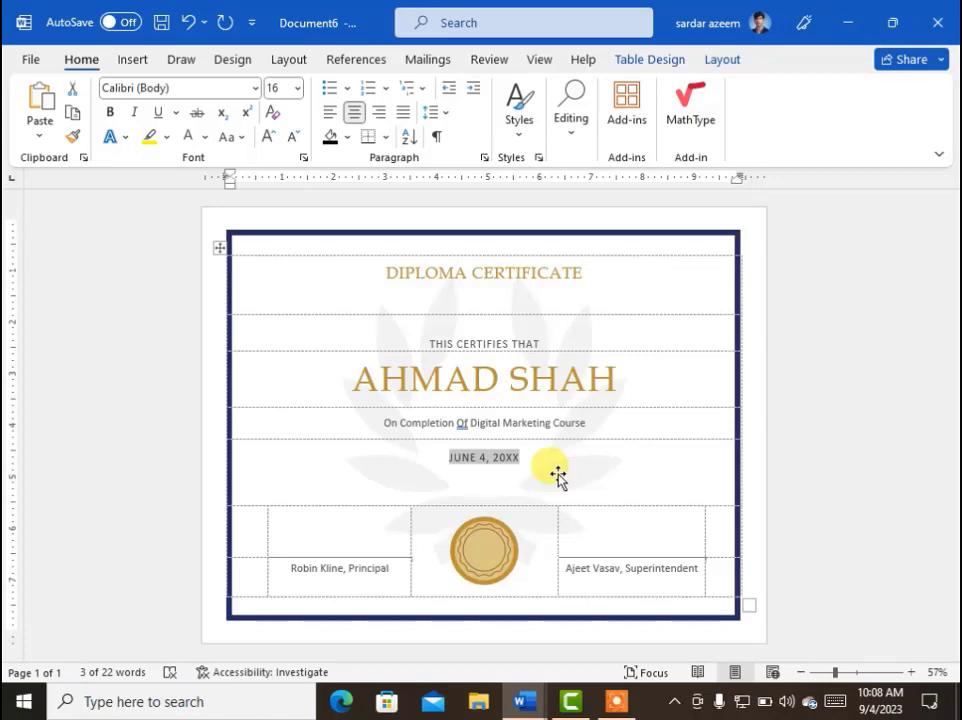
type("SEP 2023")
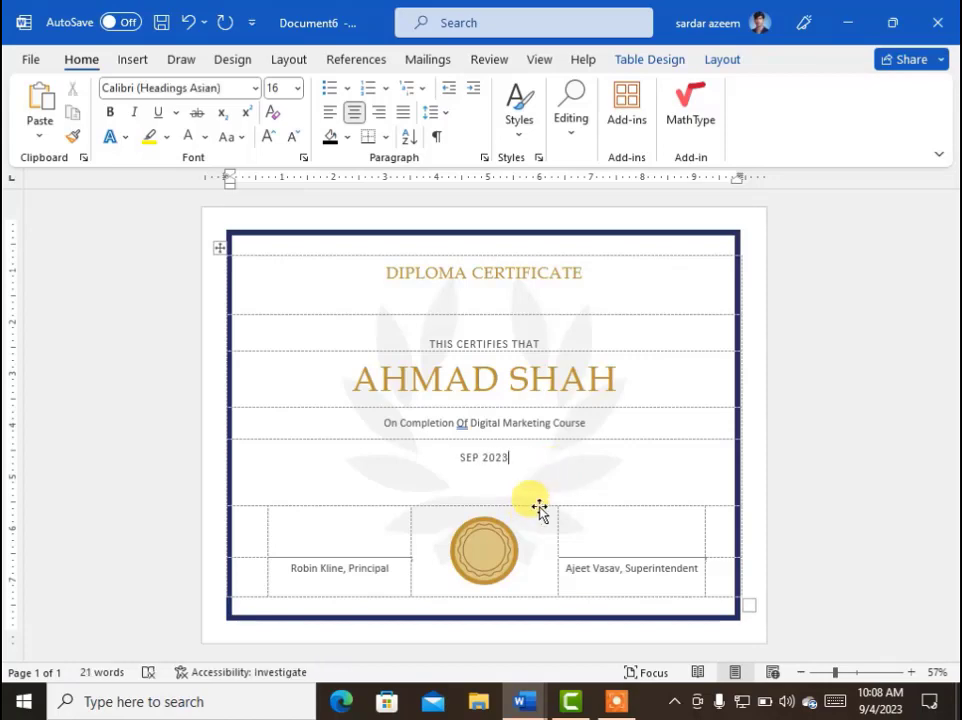
Insert the PICT1 picture from drive D beside the gold seal and shrink it to 1.43" by 1.74".
left_click(492, 545)
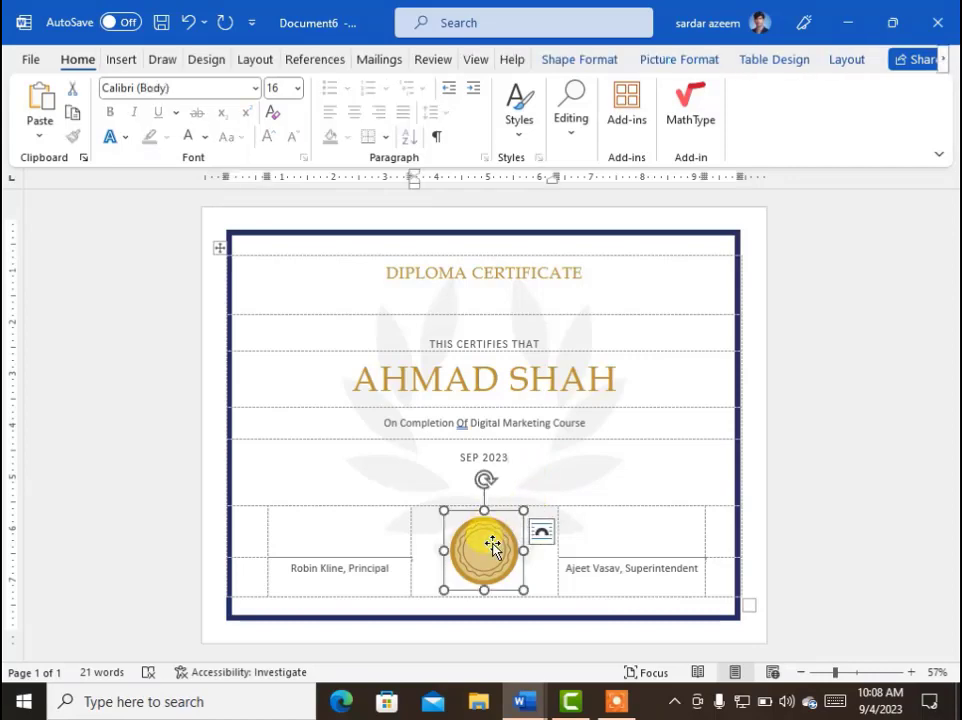
left_click(674, 60)
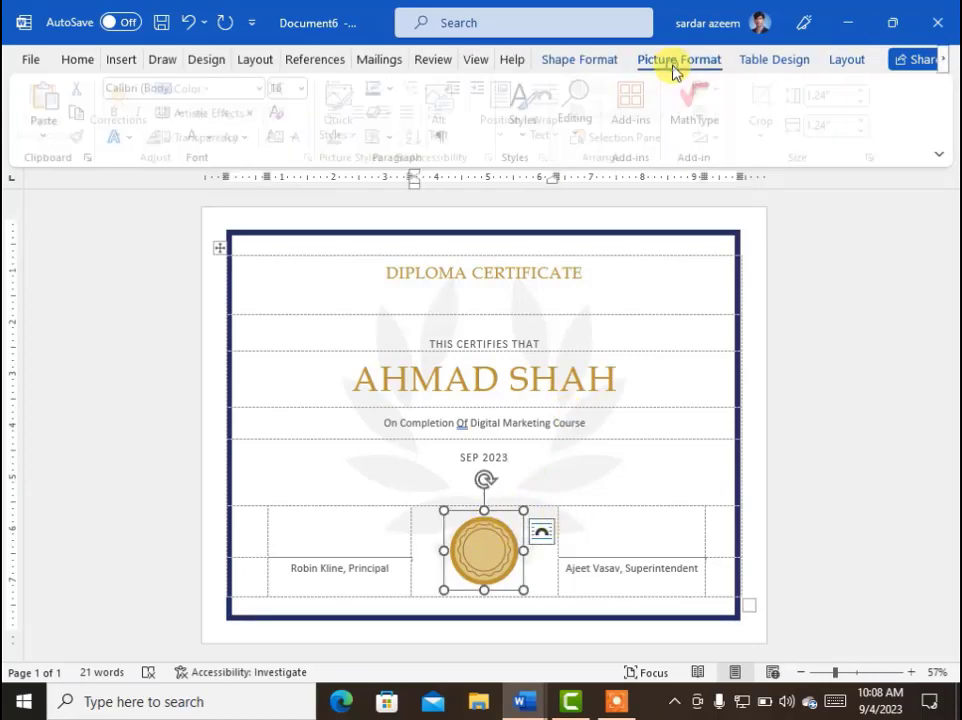
left_click(121, 60)
left_click(146, 115)
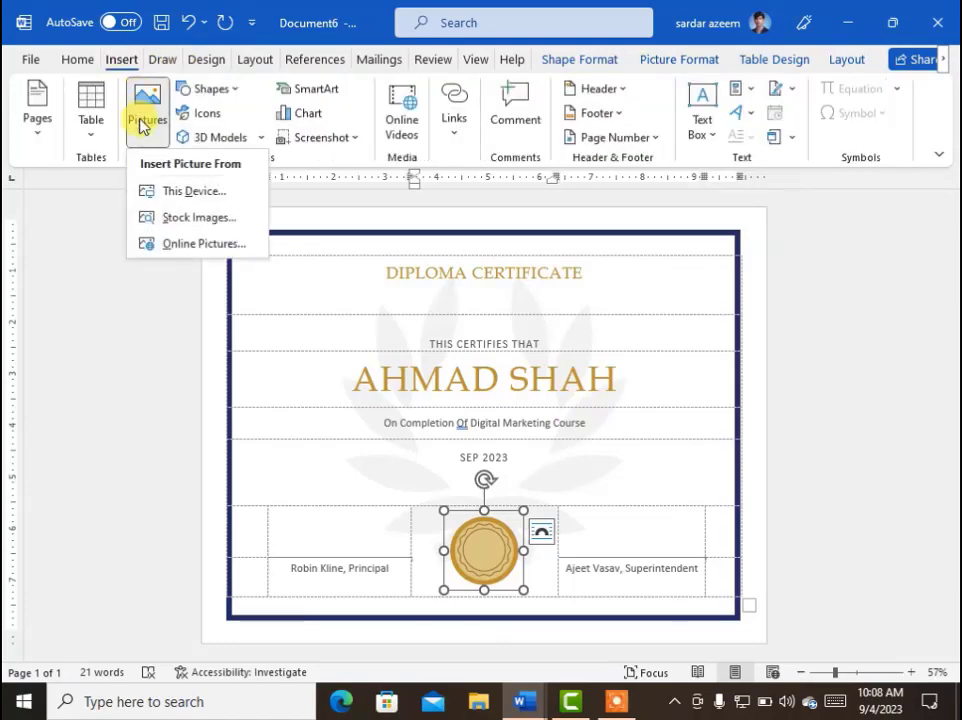
left_click(162, 194)
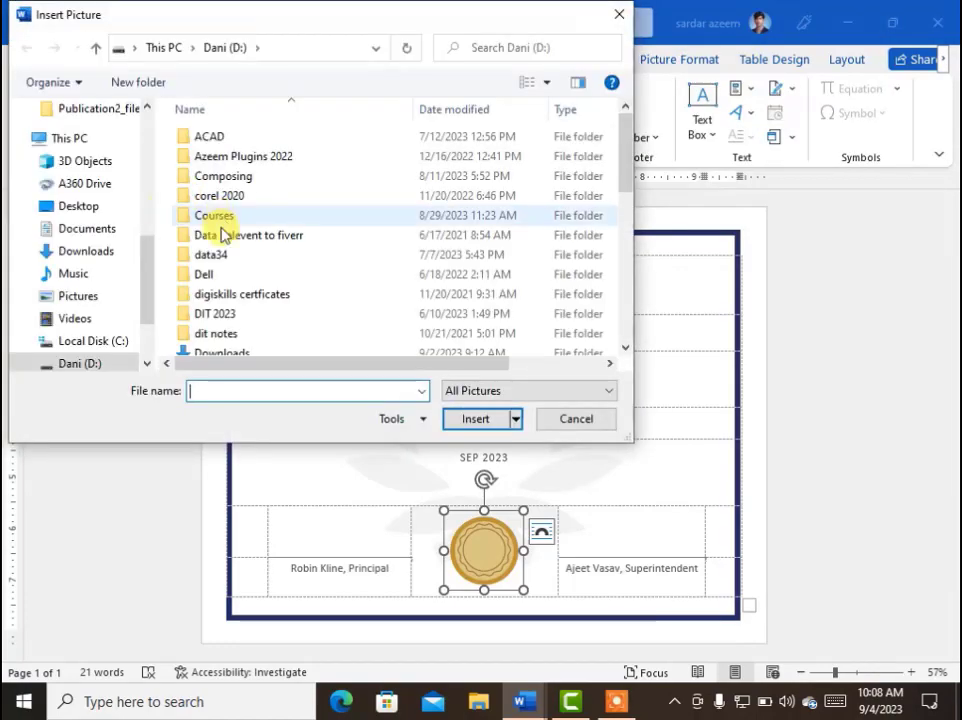
scroll(220, 250, "down", 10)
double_click(204, 304)
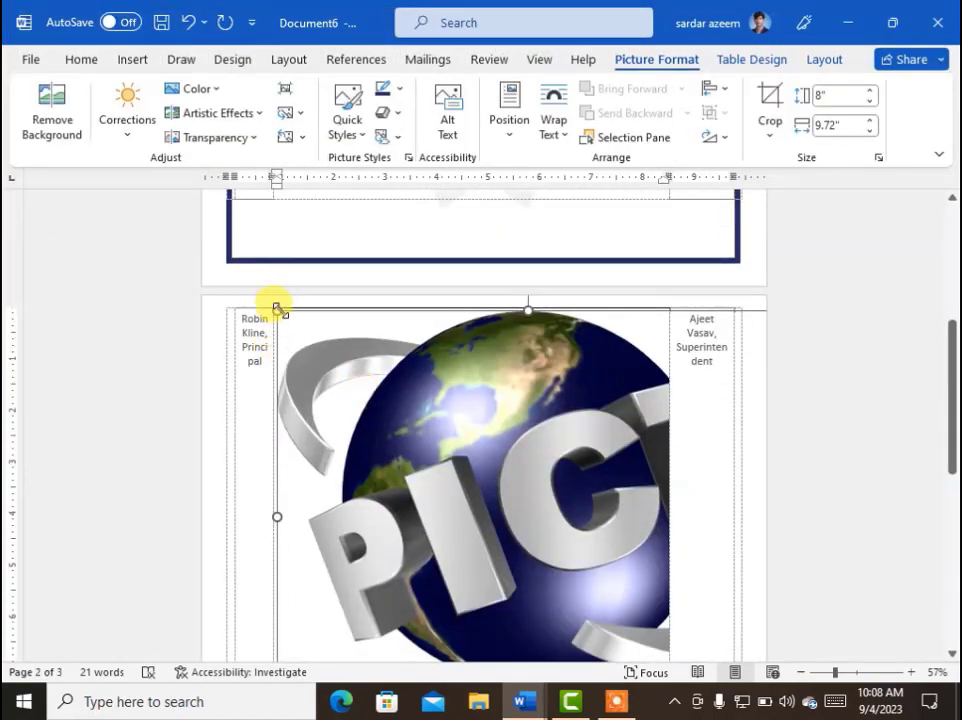
mouse_move(276, 308)
left_mouse_down()
mouse_move(398, 416)
mouse_move(326, 550)
left_mouse_up()
mouse_move(587, 311)
left_mouse_down()
mouse_move(487, 305)
mouse_move(529, 311)
left_mouse_up()
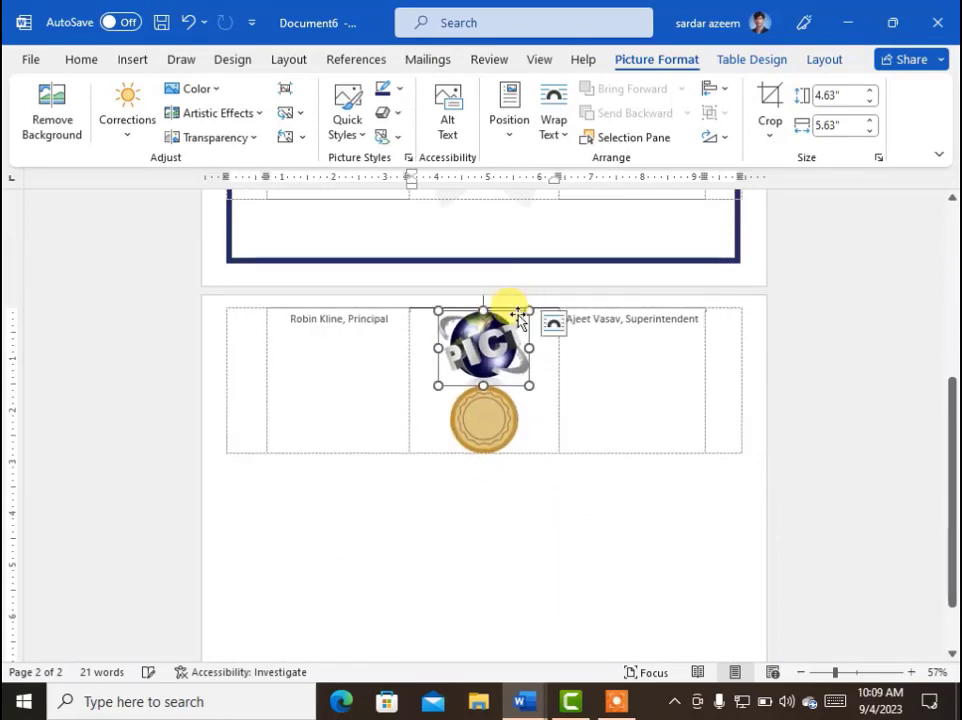
Set the PICT picture to Square text wrapping and delete the gold seal.
left_click(553, 118)
left_click(568, 193)
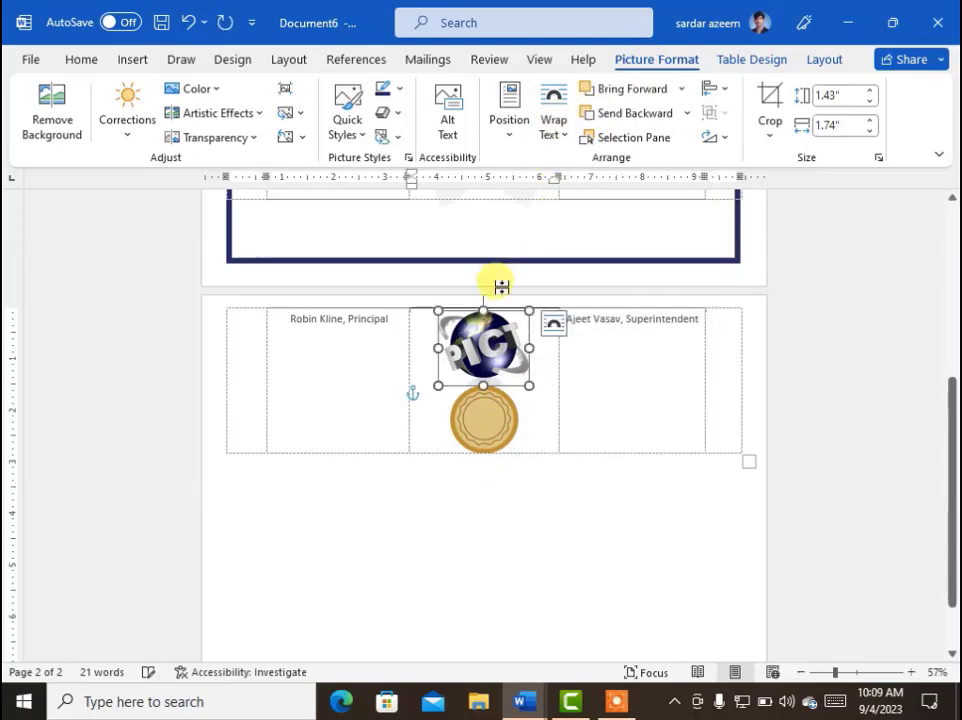
left_click_drag(472, 322, 485, 380)
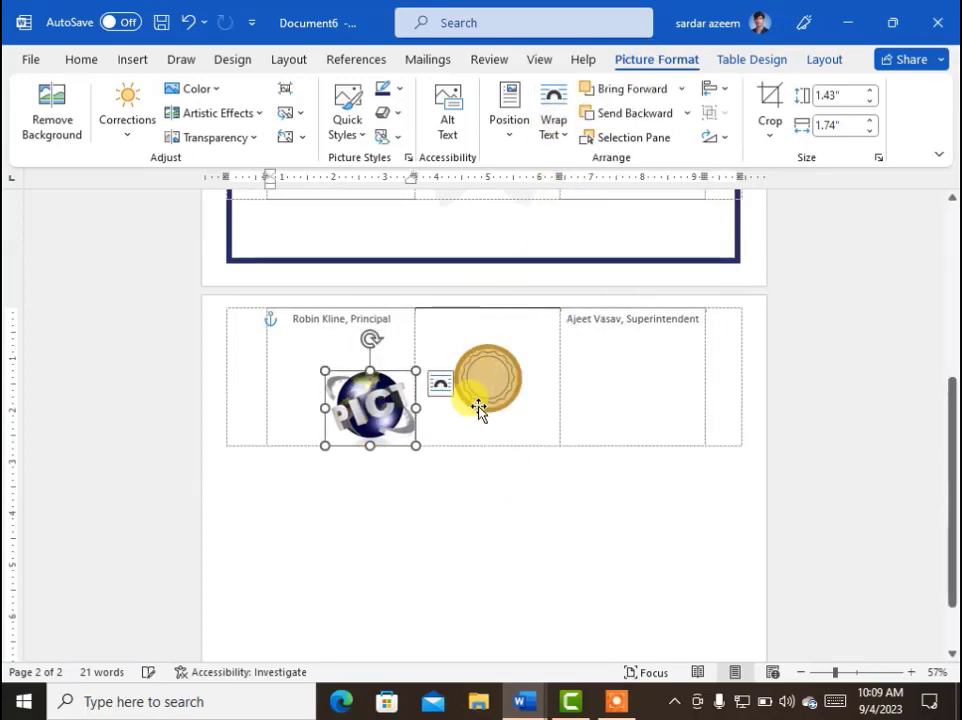
left_click(490, 382)
key("Delete")
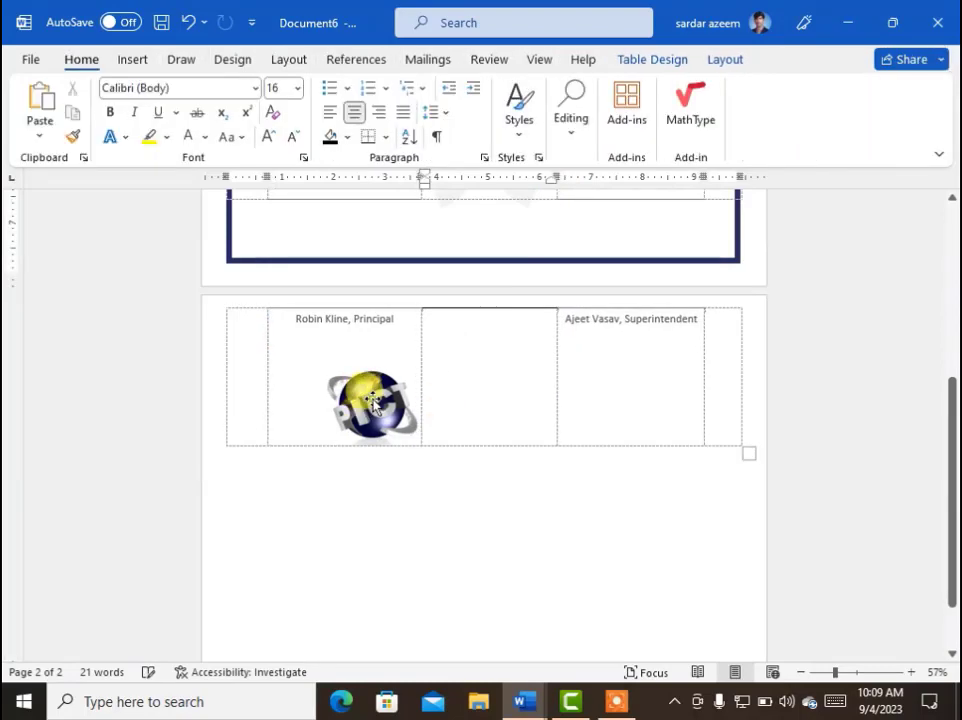
Centre the PICT logo below the Digital Marketing course line, just above SEP 2023.
left_click(370, 405)
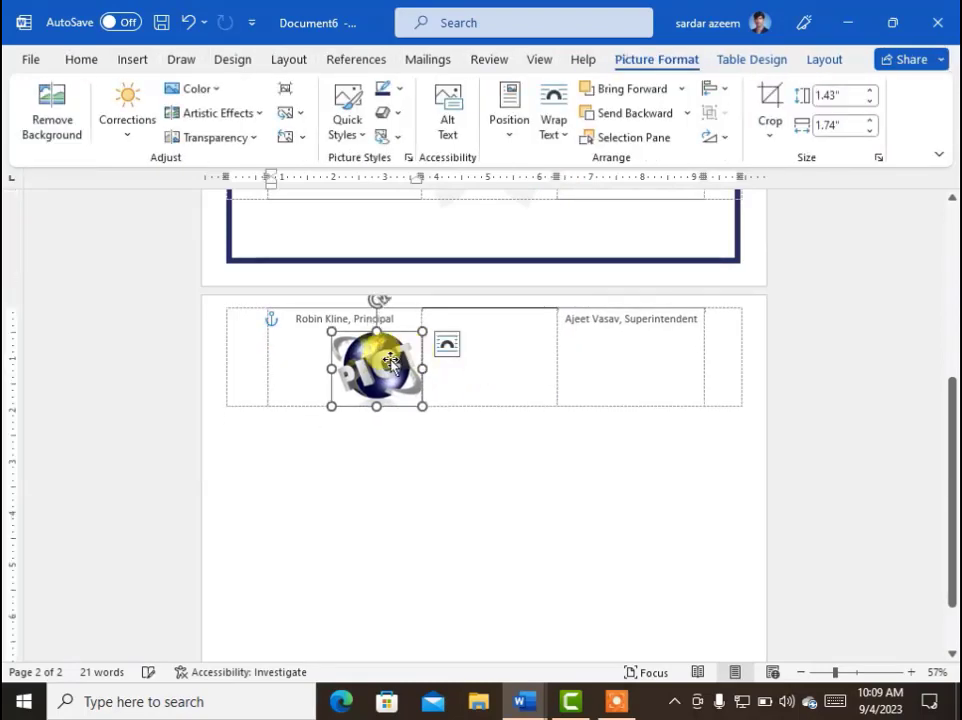
key("Up")
scroll(380, 352, "up", 1)
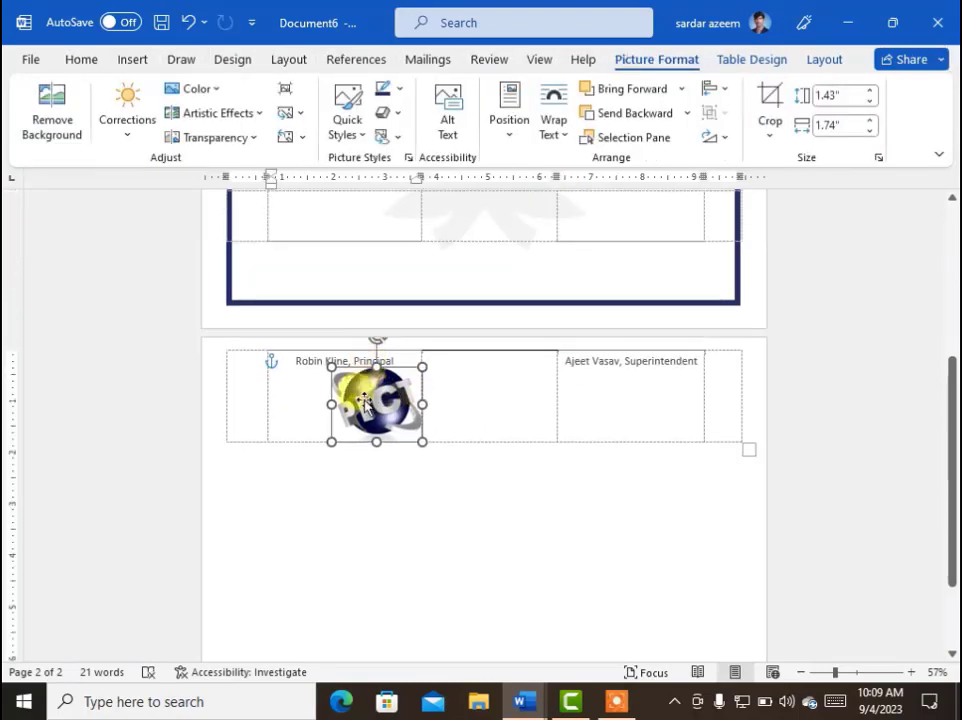
mouse_move(361, 386)
left_mouse_down()
mouse_move(479, 403)
mouse_move(491, 238)
left_mouse_up()
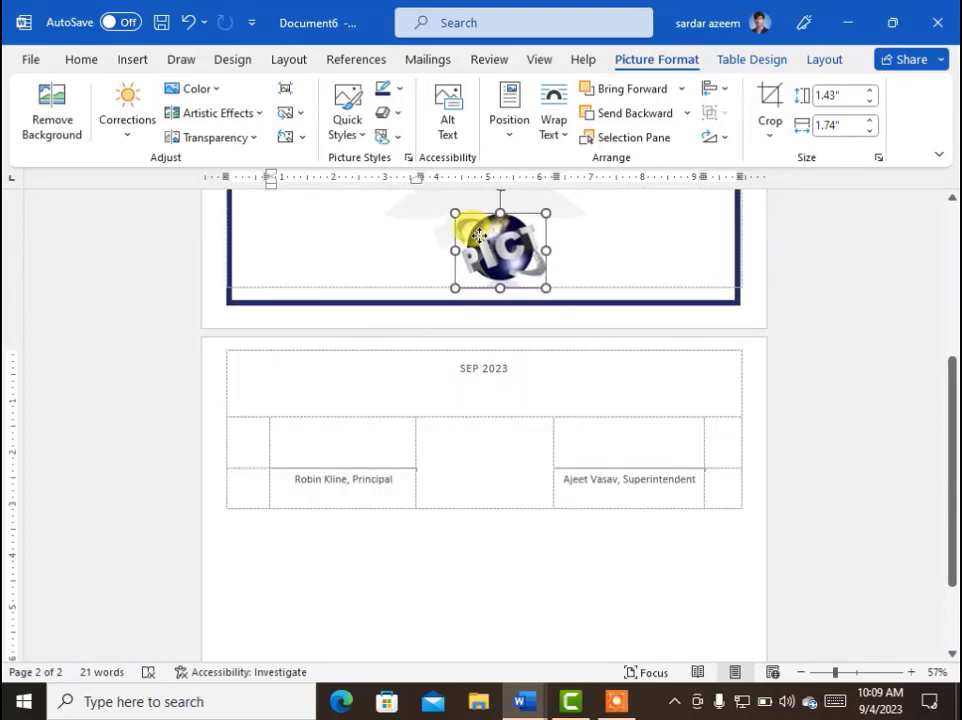
scroll(488, 262, "up", 4)
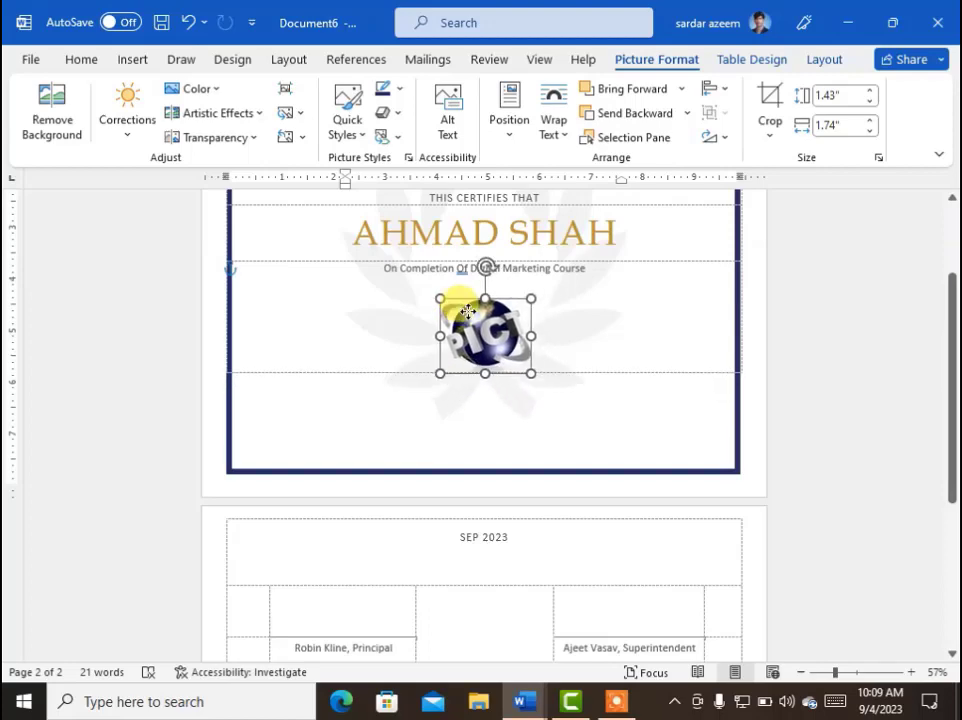
left_click_drag(483, 335, 476, 393)
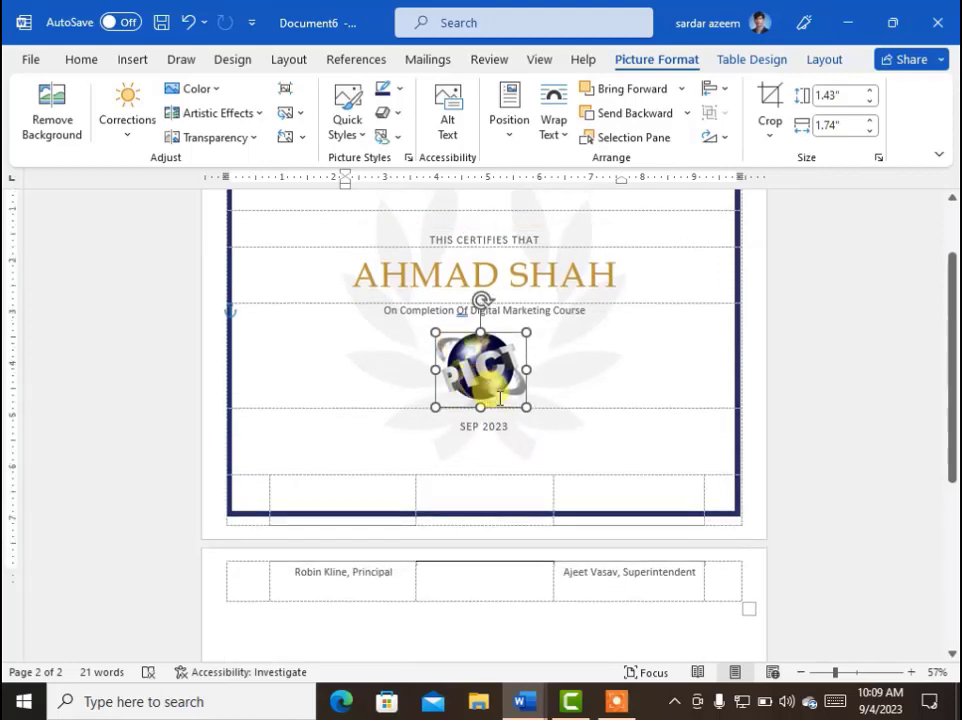
scroll(560, 400, "up", 2)
left_click(805, 348)
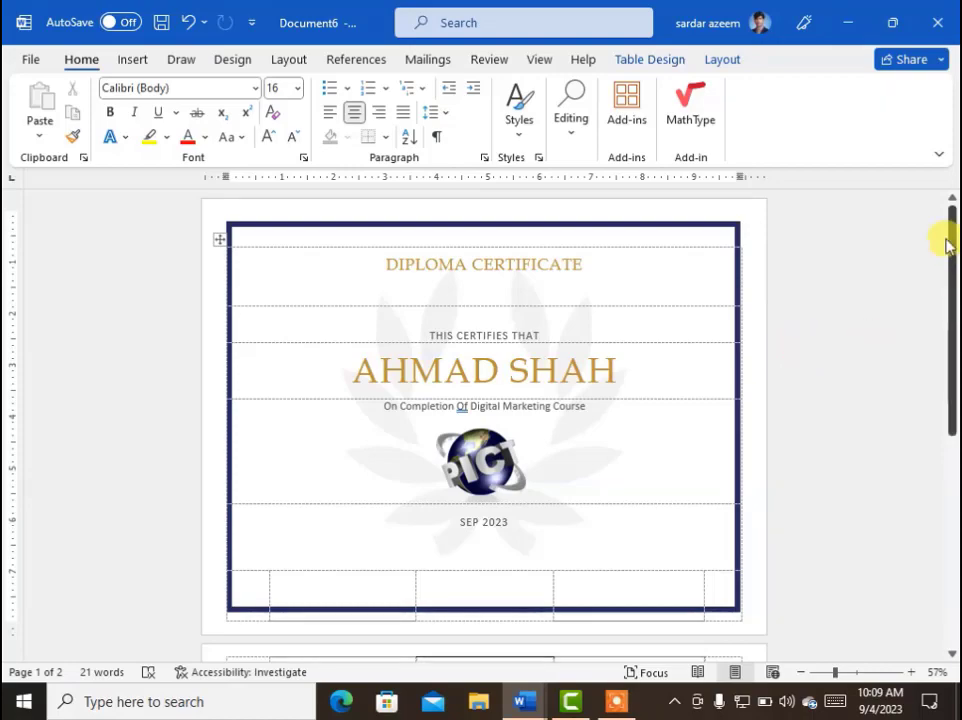
Go to File > New and place the cursor in the online template search box.
left_click(35, 59)
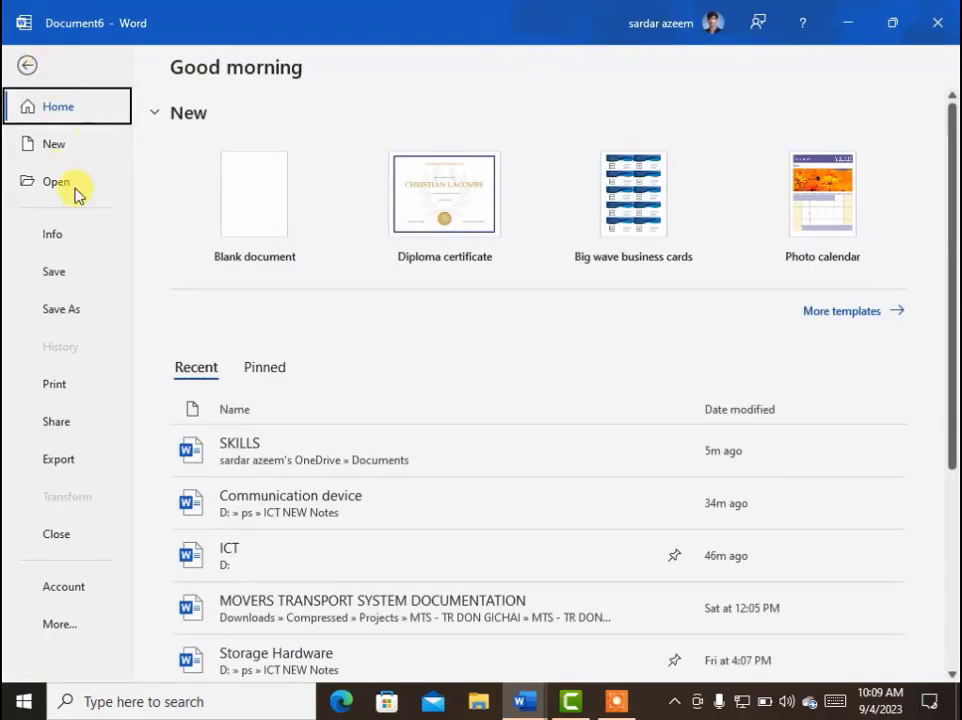
left_click(56, 148)
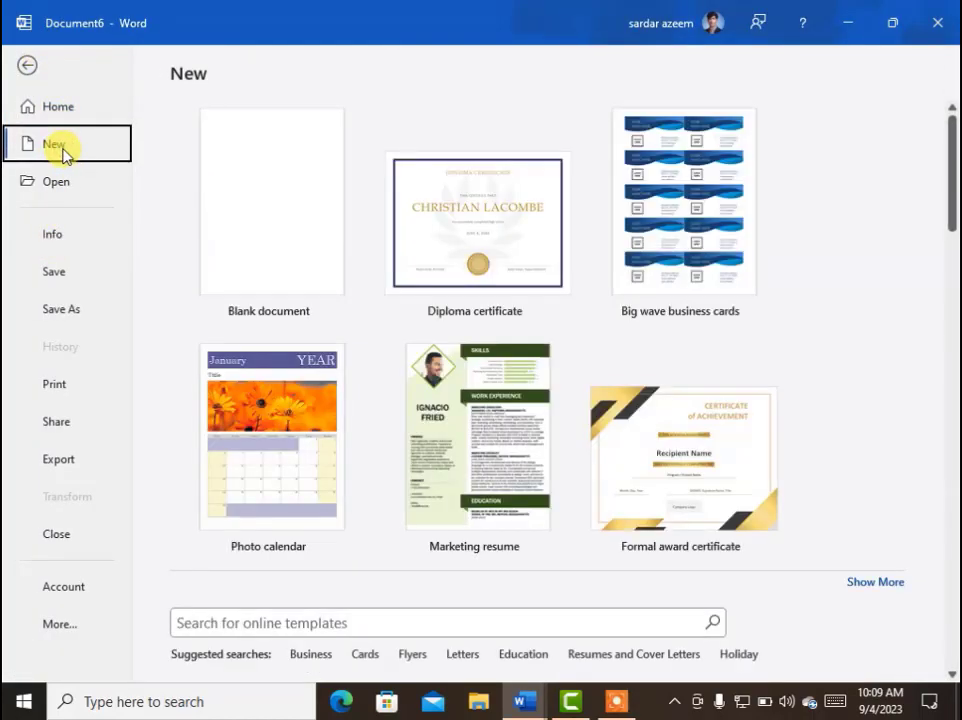
scroll(297, 443, "down", 3)
left_click(228, 396)
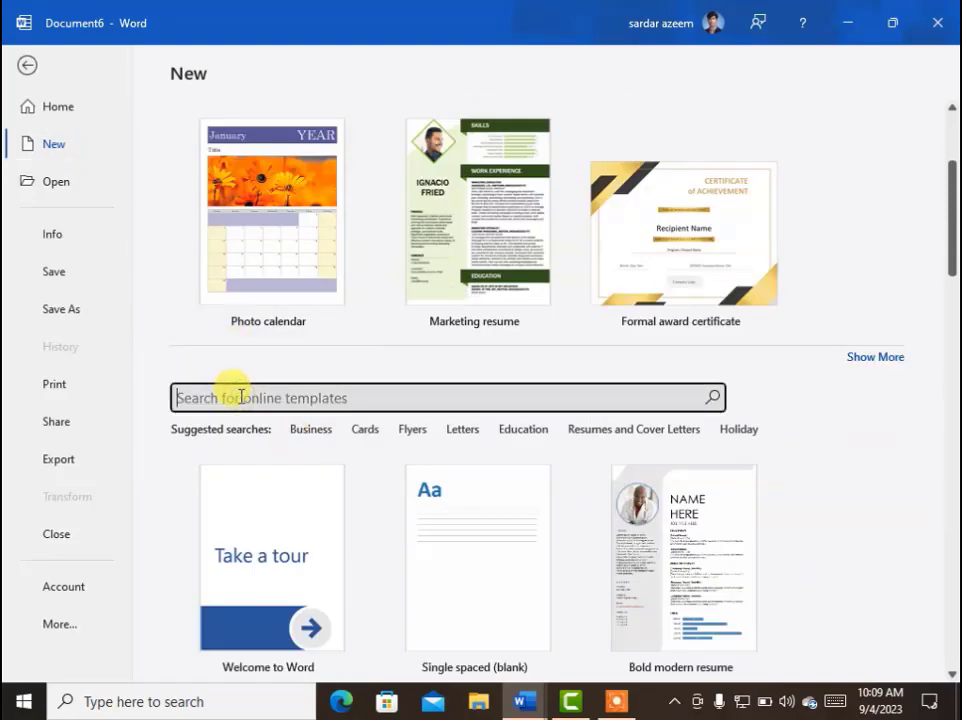